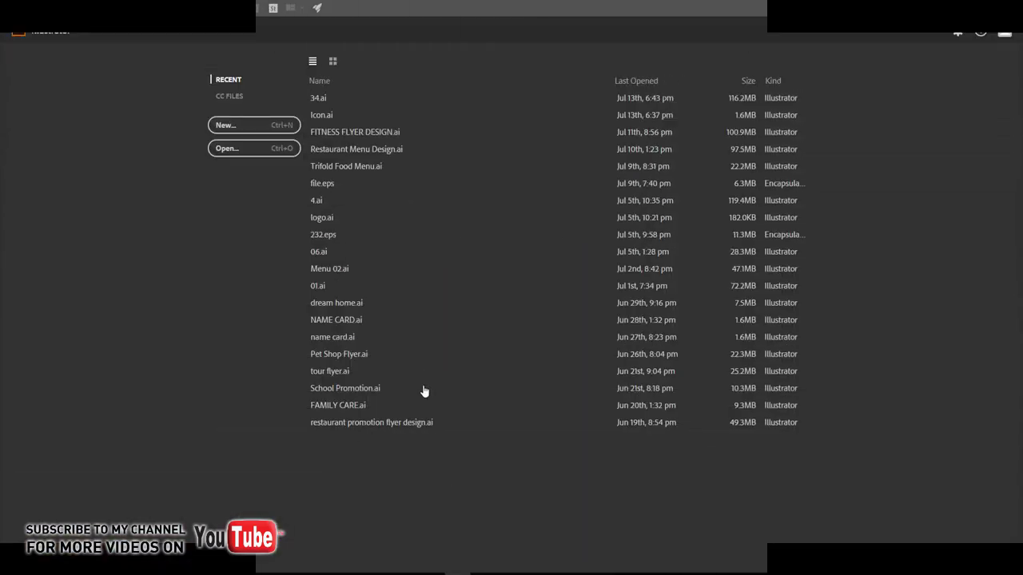
Step: Create a new 10 × 21 cm CMYK document with one blank portrait artboard
left_click(240, 126)
type("10")
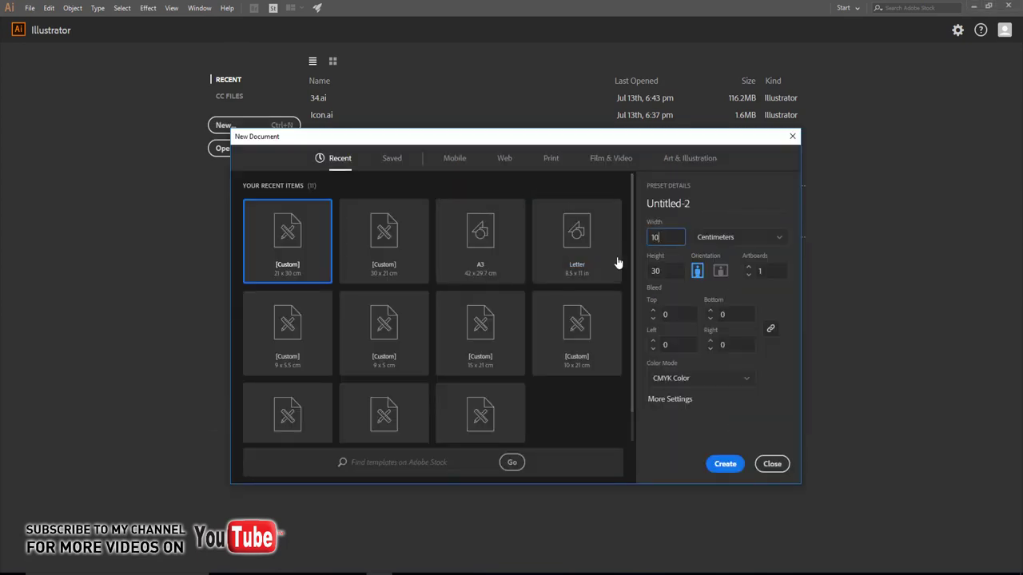
key("Tab")
type("1")
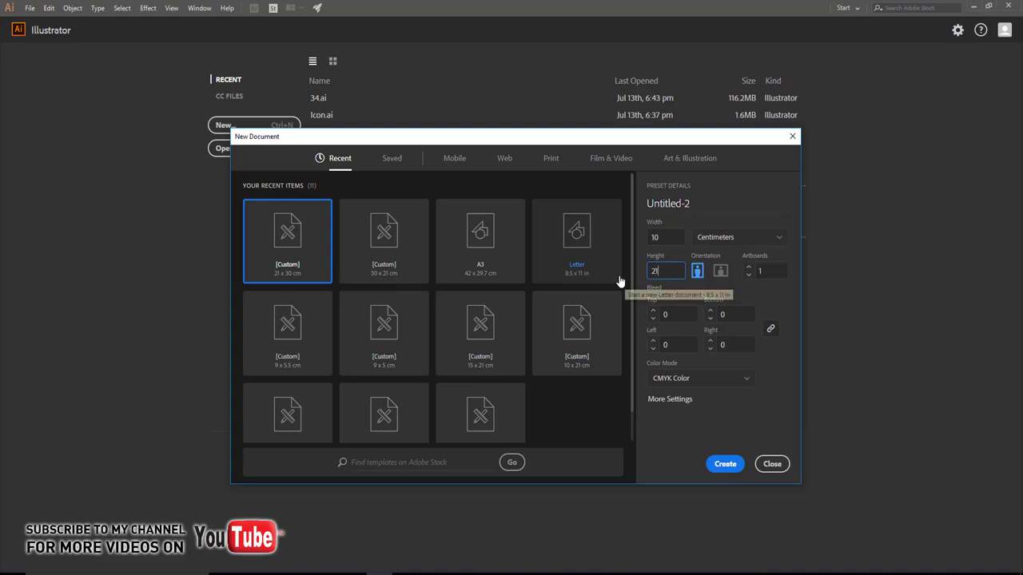
left_click(725, 461)
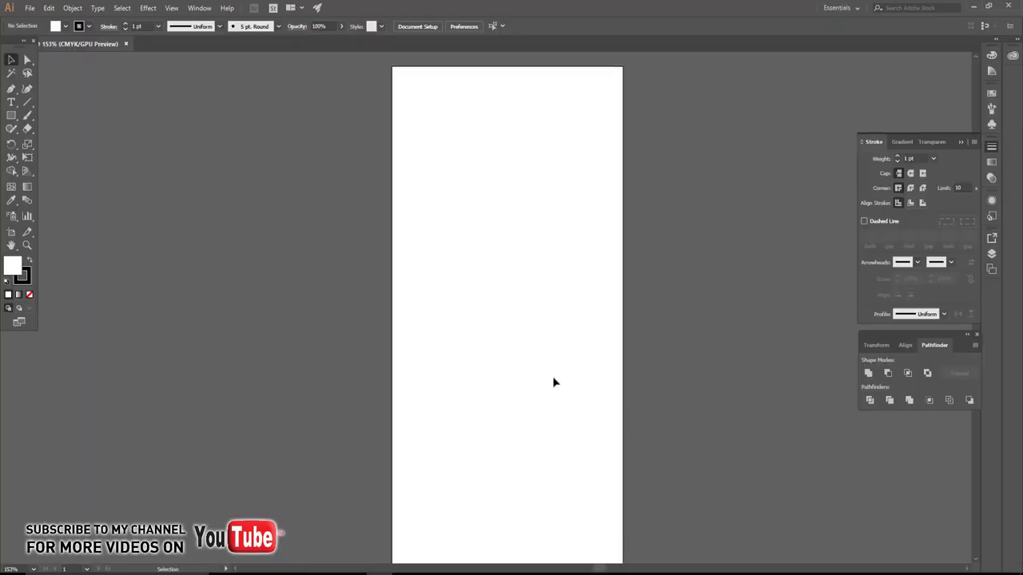
Step: Draw a full-width rectangle about 2.33 cm tall across the artboard top and fill it orange
left_click(10, 116)
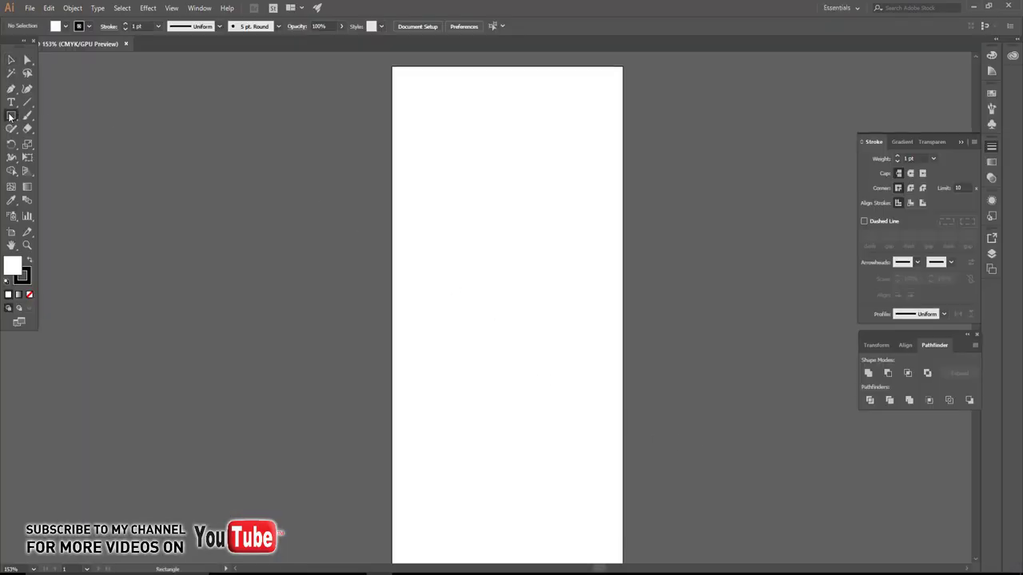
left_click_drag(295, 176, 258, 192)
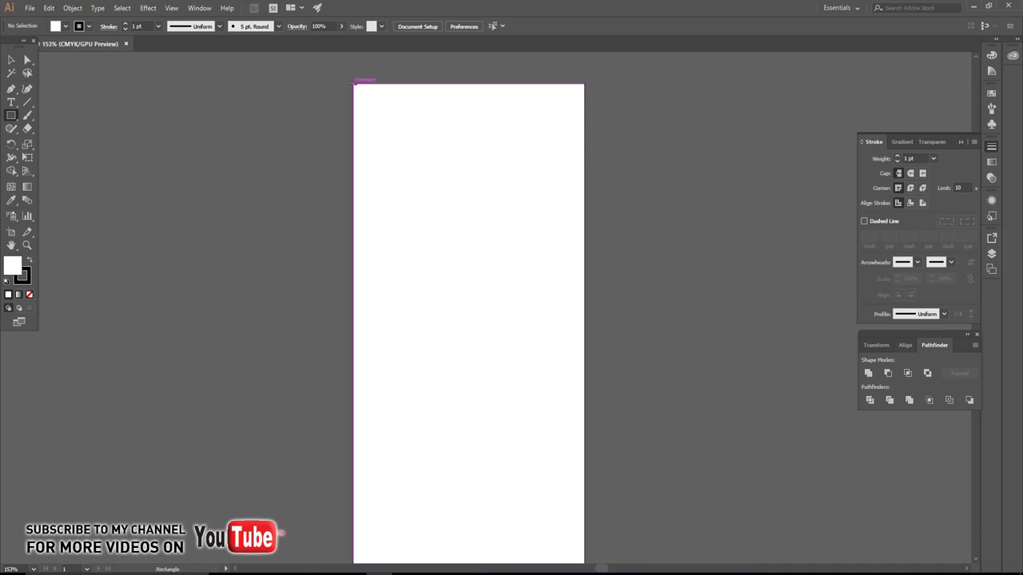
left_click_drag(360, 92, 584, 139)
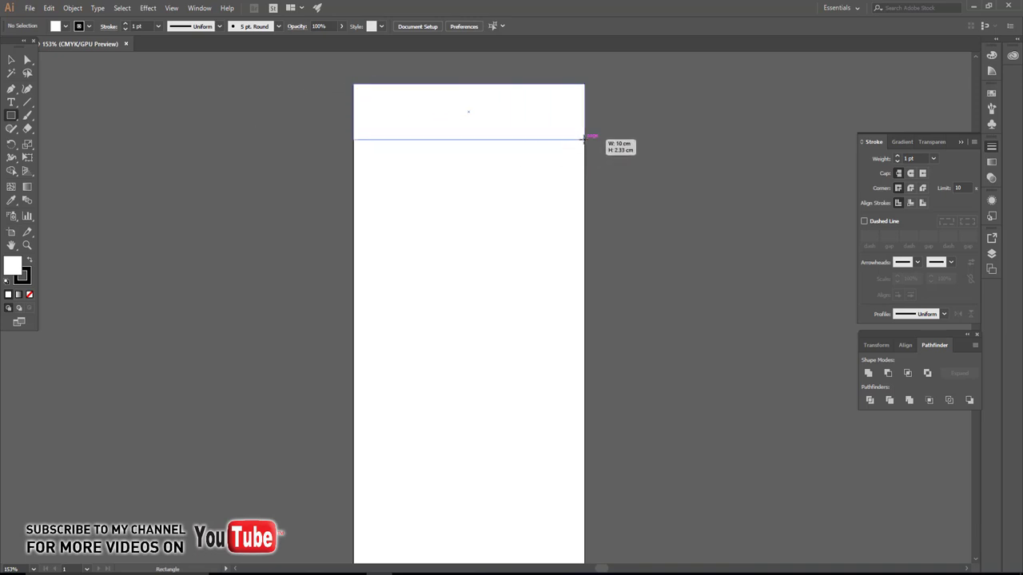
left_click(11, 60)
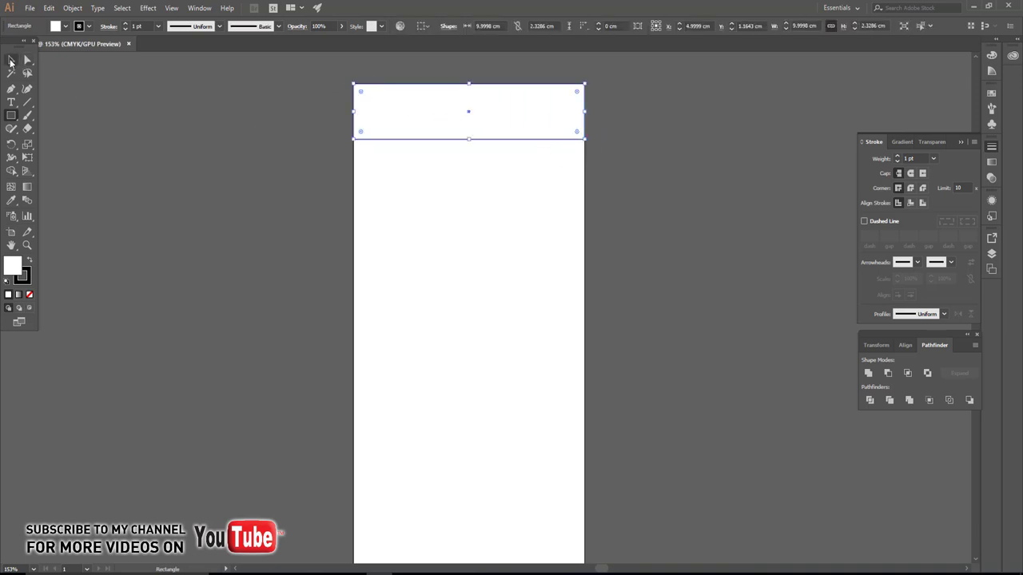
left_click(64, 27)
left_click(97, 45)
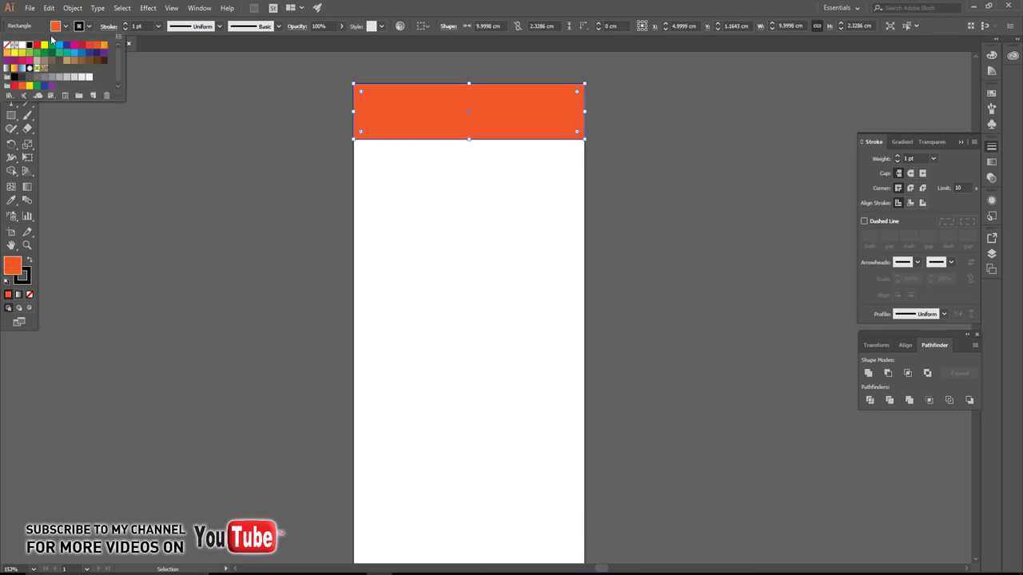
left_click(180, 179)
left_click_drag(324, 242, 286, 222)
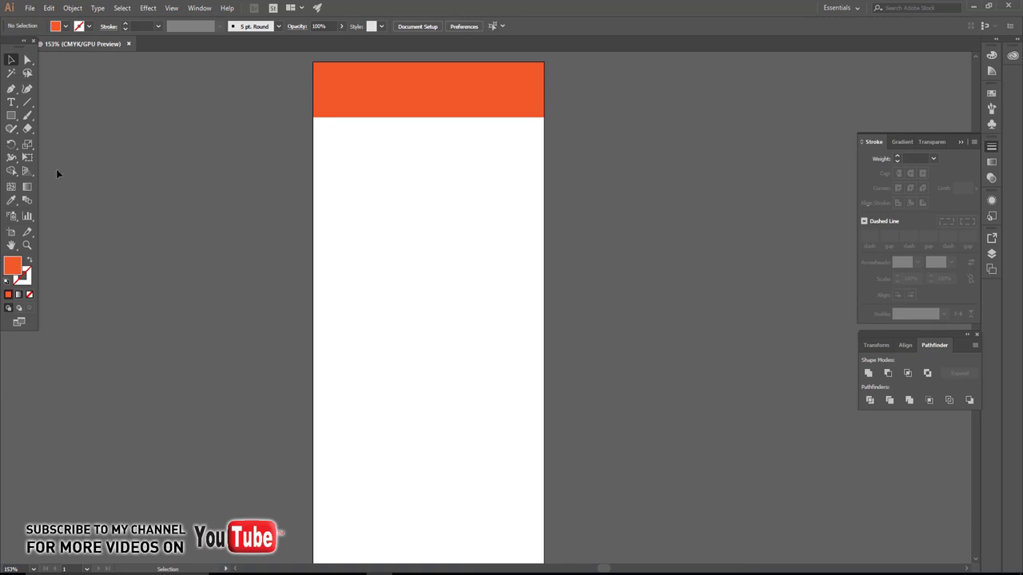
Step: Draw a rectangle below the bar and lower its left corners to slant both edges
left_click(11, 116)
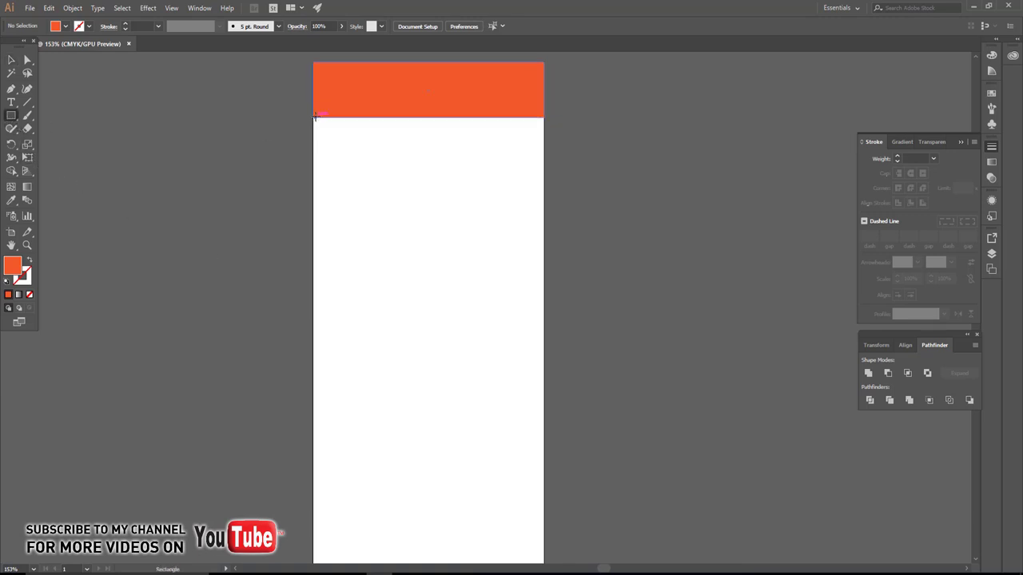
left_click_drag(314, 118, 544, 283)
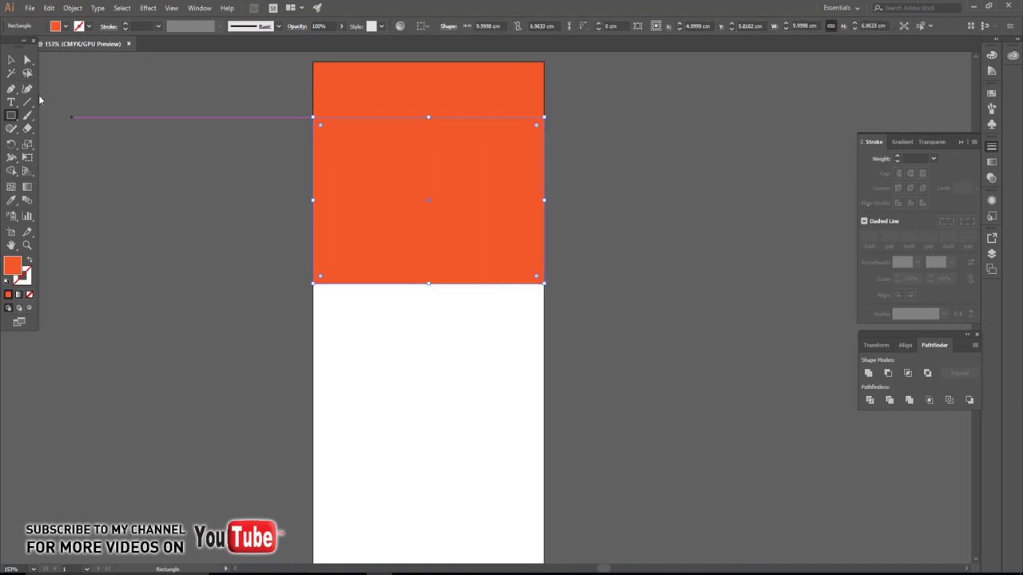
left_click(27, 59)
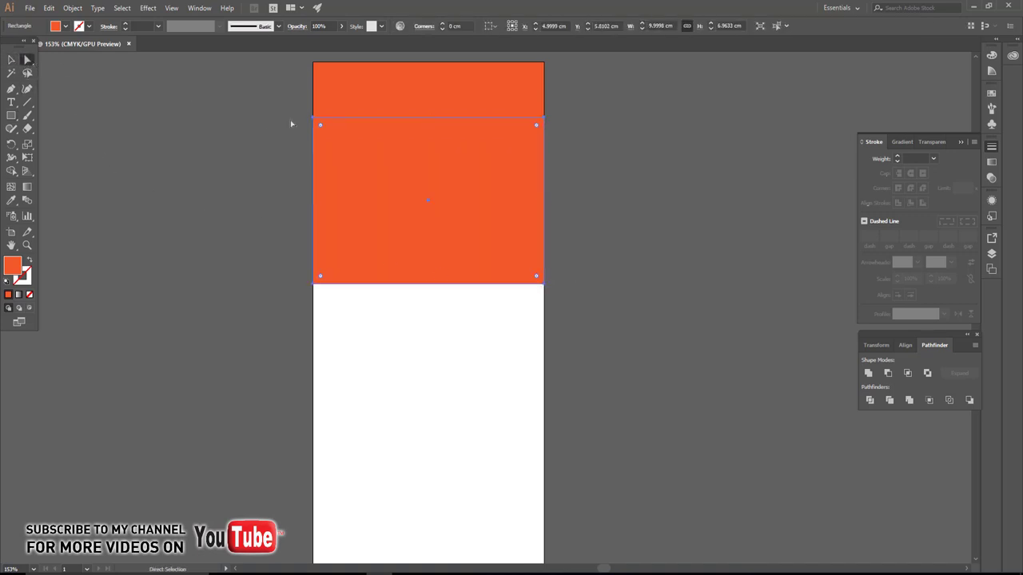
left_click_drag(315, 120, 313, 155)
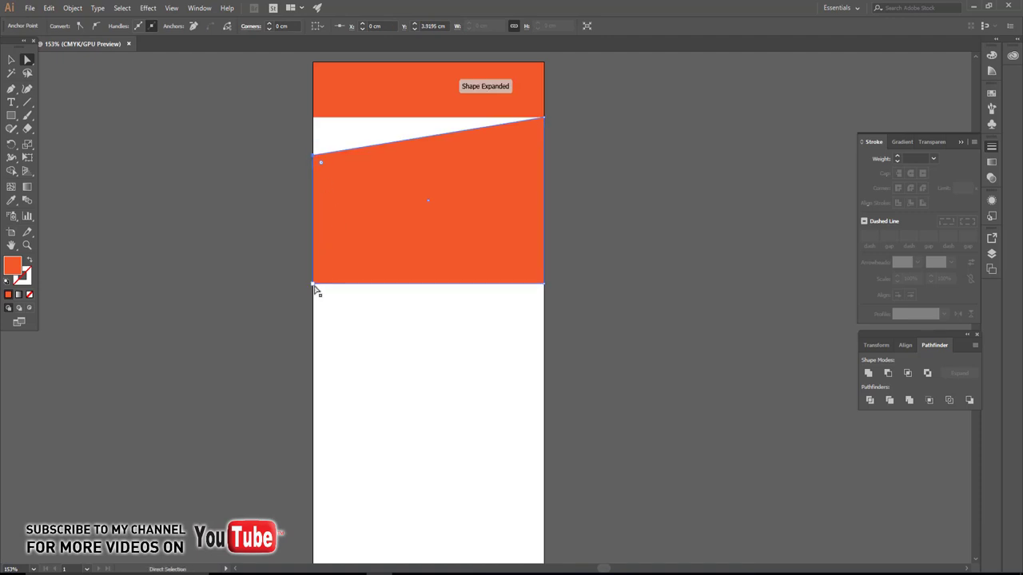
left_click_drag(313, 284, 315, 334)
key("ctrl+z")
key("ctrl+z")
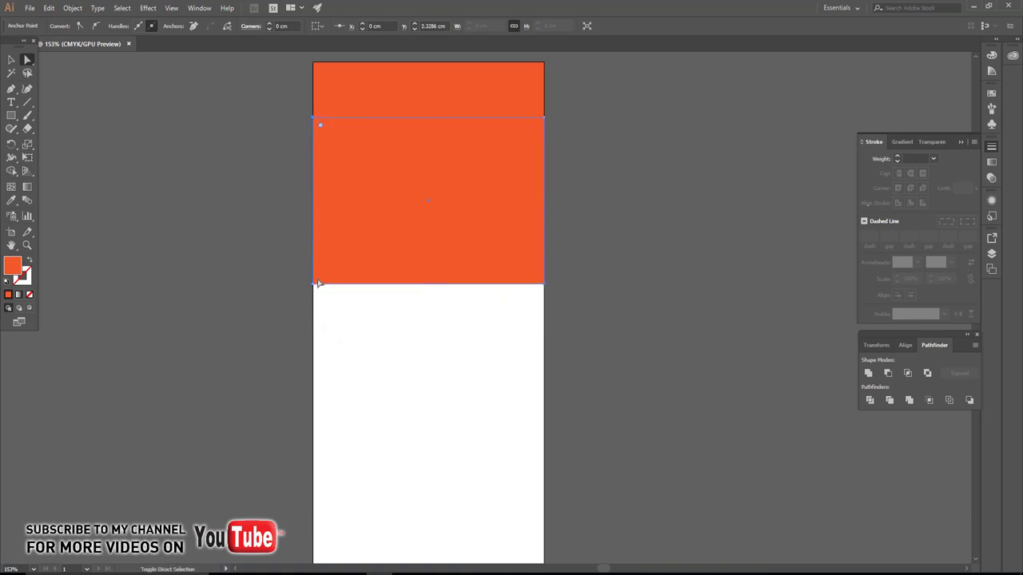
left_click_drag(314, 285, 313, 335)
left_click(11, 59)
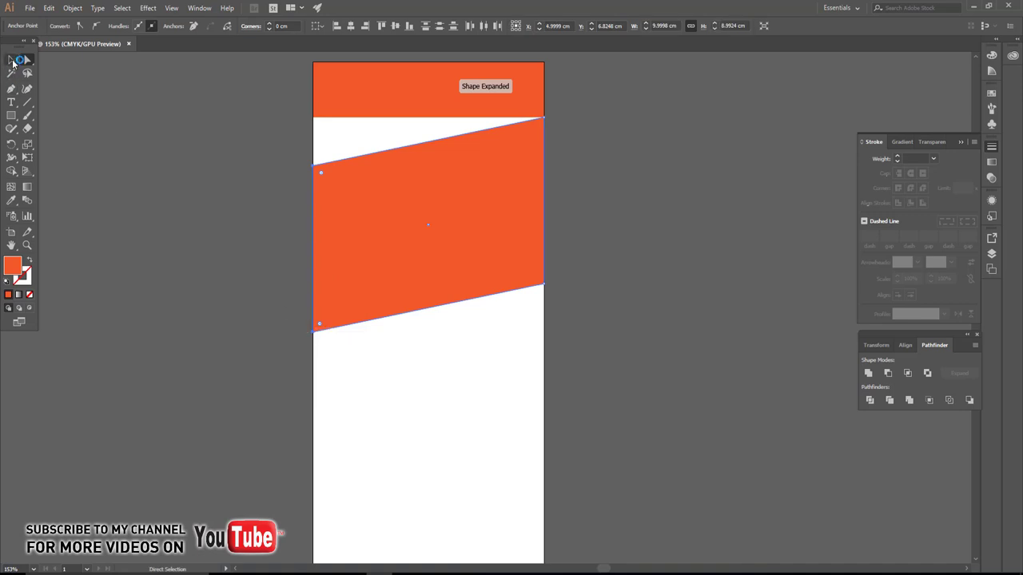
left_click(65, 97)
scroll(265, 192, "down", 2)
scroll(279, 192, "down", 2)
scroll(278, 192, "right", 1)
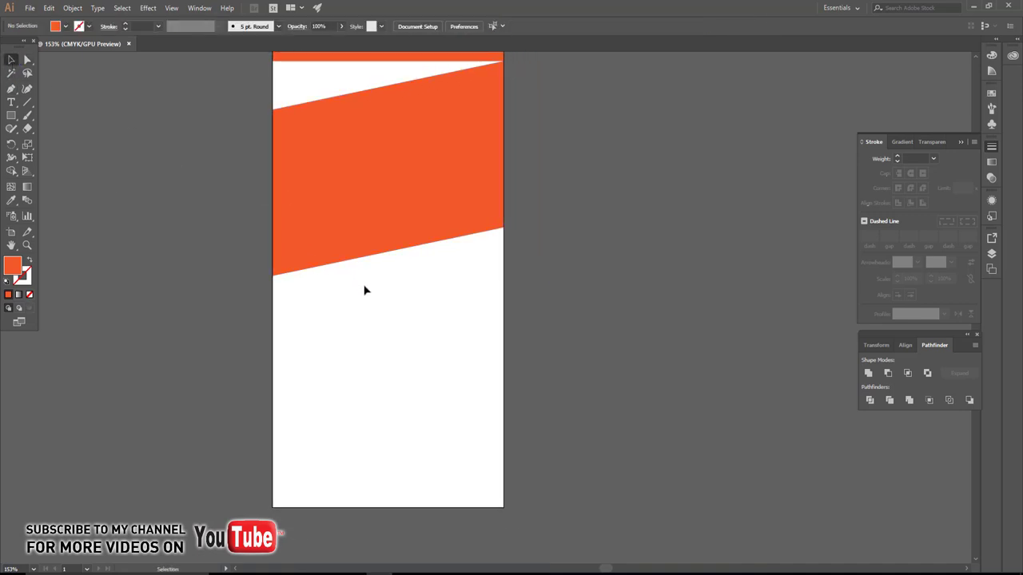
Step: Duplicate the slanted orange band straight down as a second band
left_click(380, 233)
left_click_drag(387, 275, 388, 296)
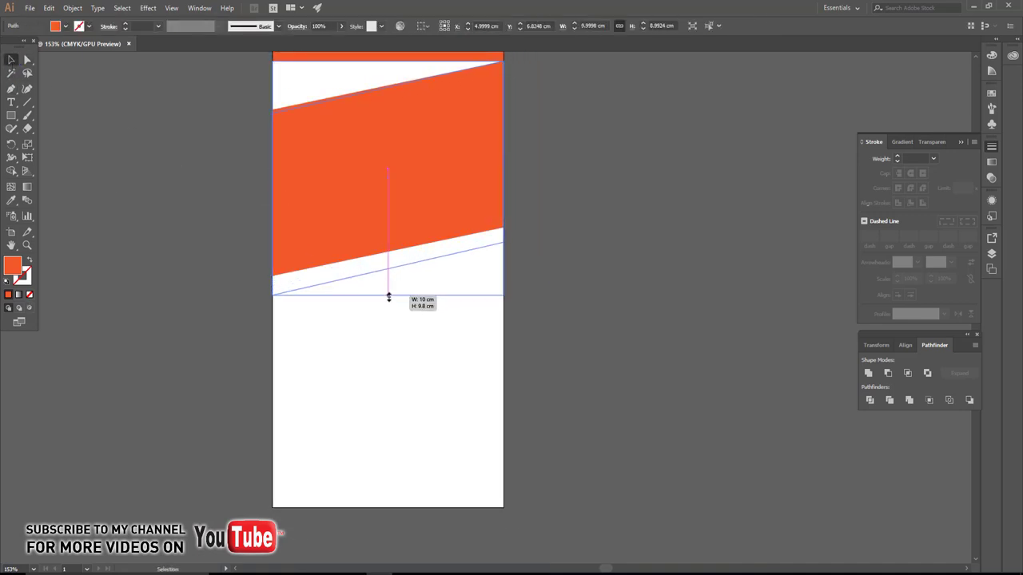
left_click(582, 255)
scroll(498, 267, "down", 1)
left_click(423, 208)
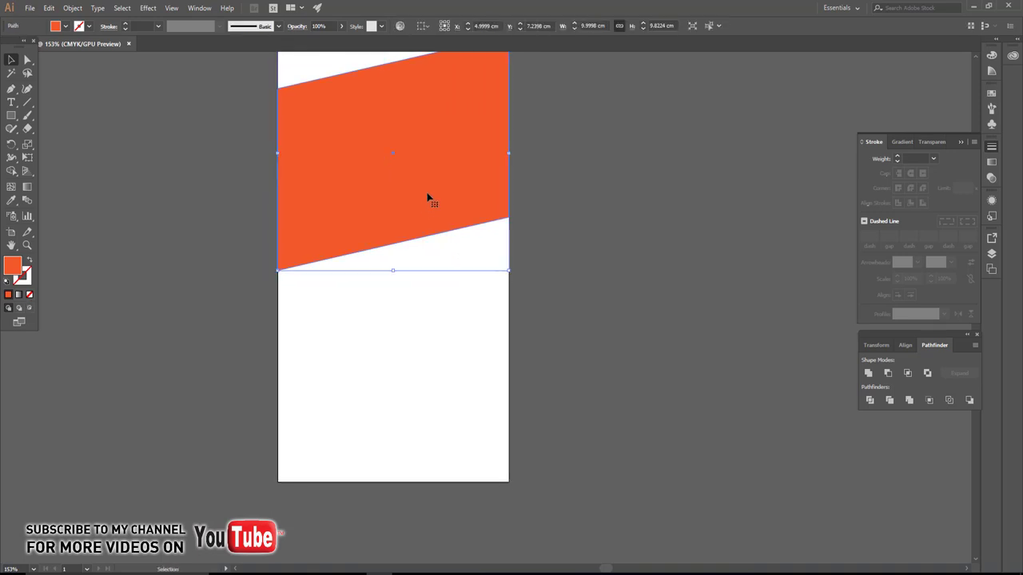
left_click_drag(429, 199, 433, 393)
left_click(560, 370)
Step: Shorten both bands and push the lower band past the artboard's bottom edge
scroll(560, 370, "up", 1)
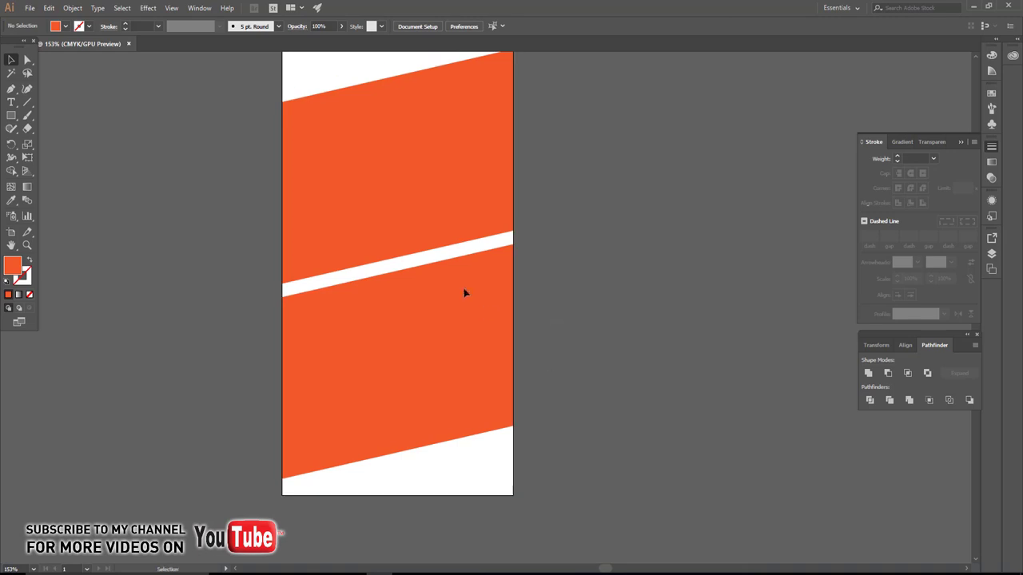
key("ctrl+a")
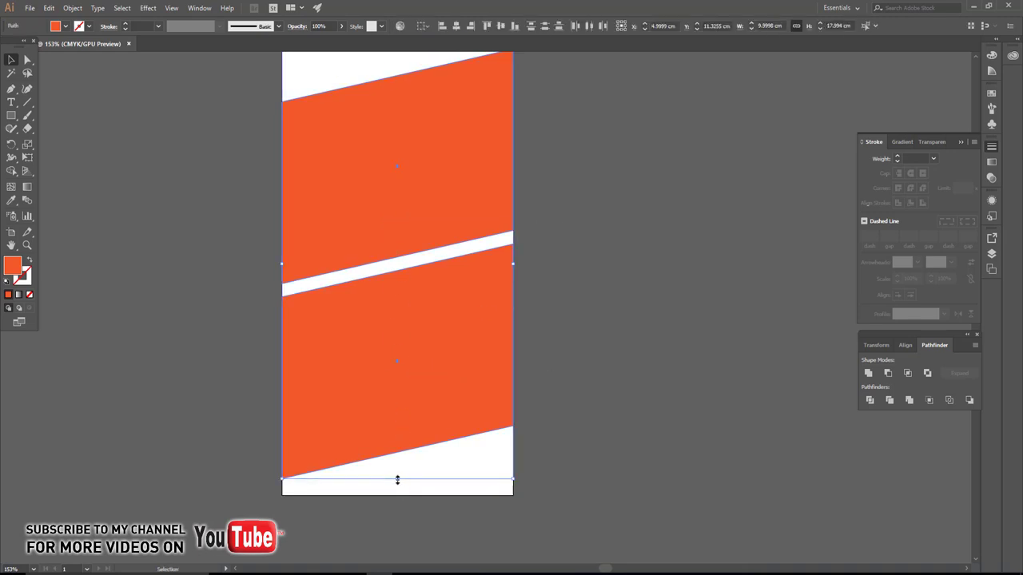
left_click_drag(398, 479, 398, 439)
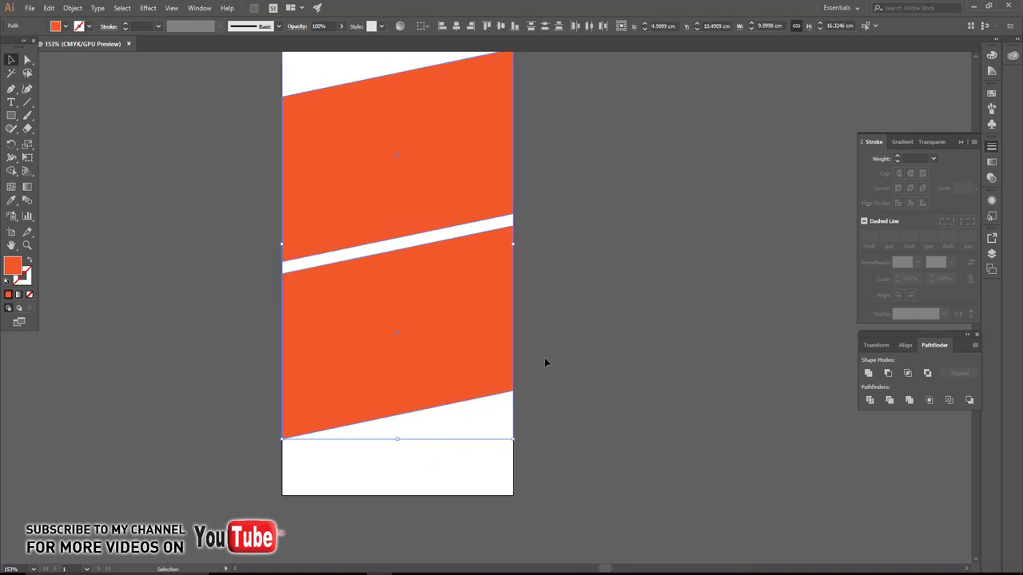
left_click(544, 360)
scroll(482, 335, "down", 1)
scroll(472, 264, "down", 2)
left_click_drag(461, 215, 463, 433)
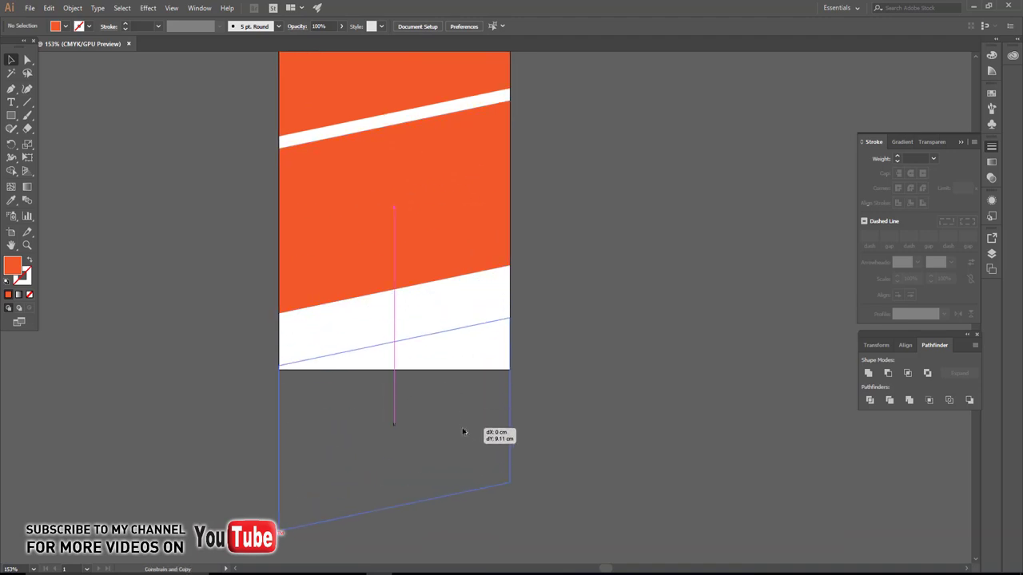
left_click_drag(462, 433, 466, 441)
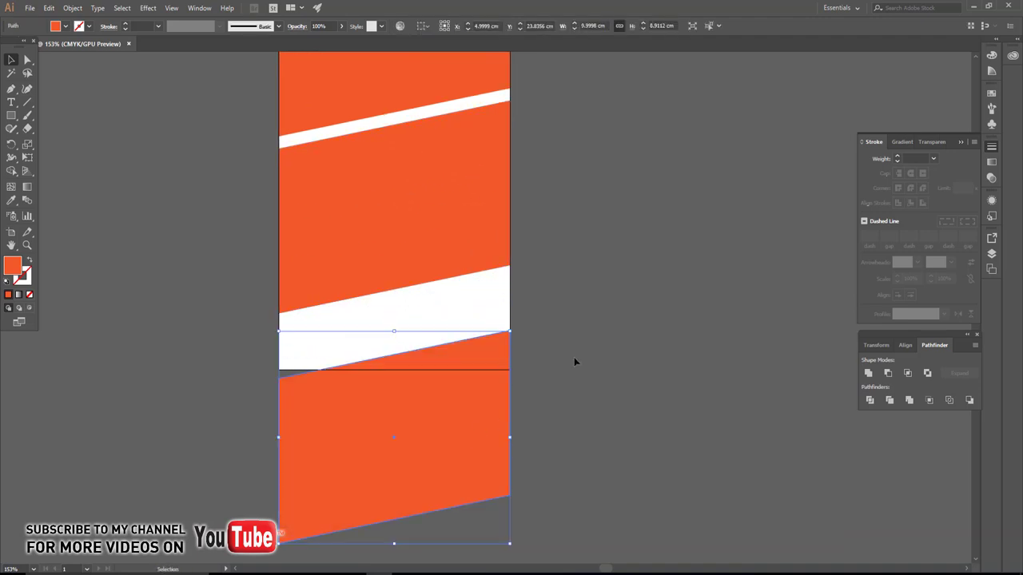
Step: Trim the lower band to the artboard using a bottom rectangle and Pathfinder Intersect
left_click(12, 118)
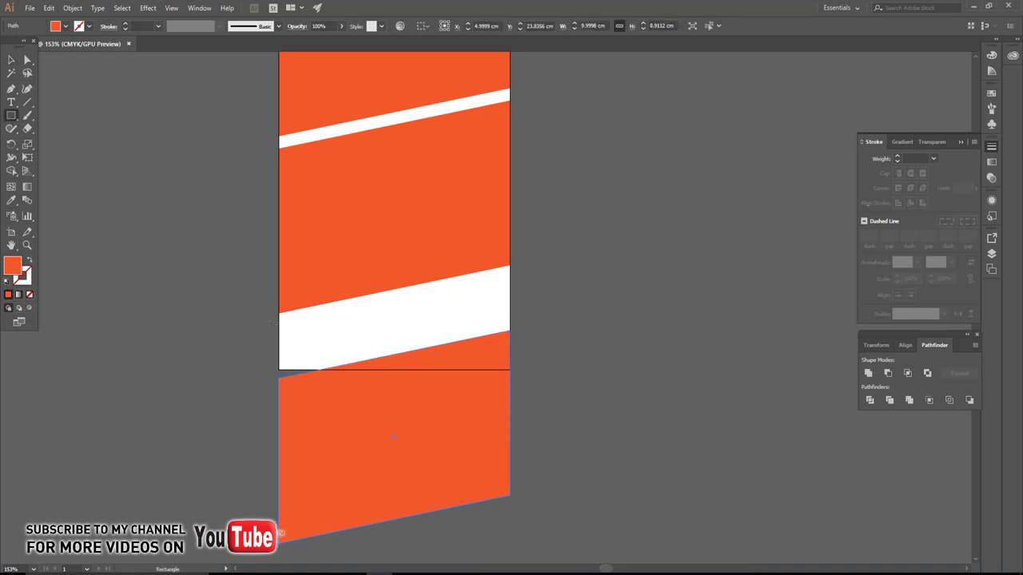
mouse_move(279, 327)
left_mouse_down()
mouse_move(532, 372)
mouse_move(510, 370)
left_mouse_up()
key("v")
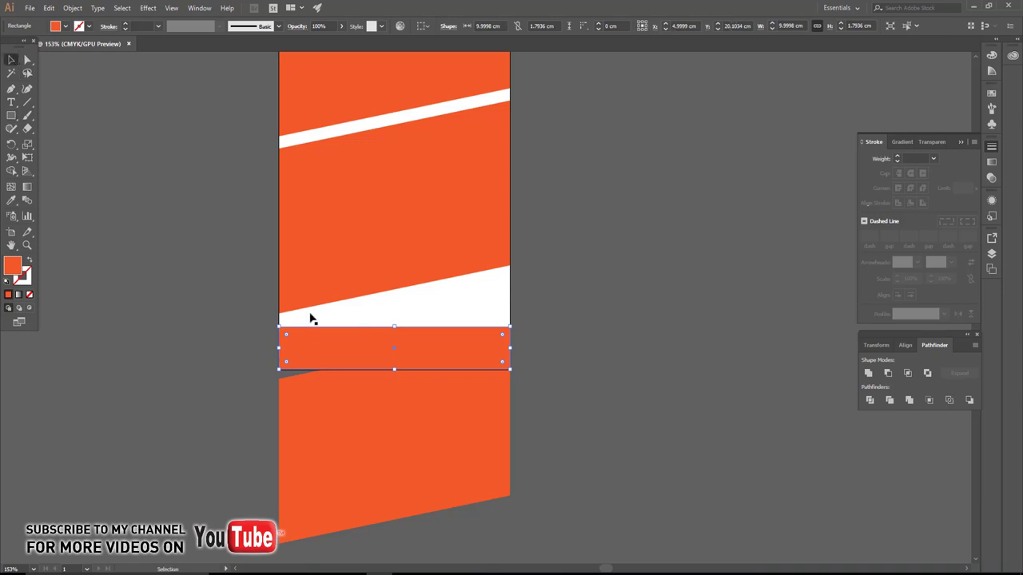
left_click(374, 409, "shift")
left_click(907, 373)
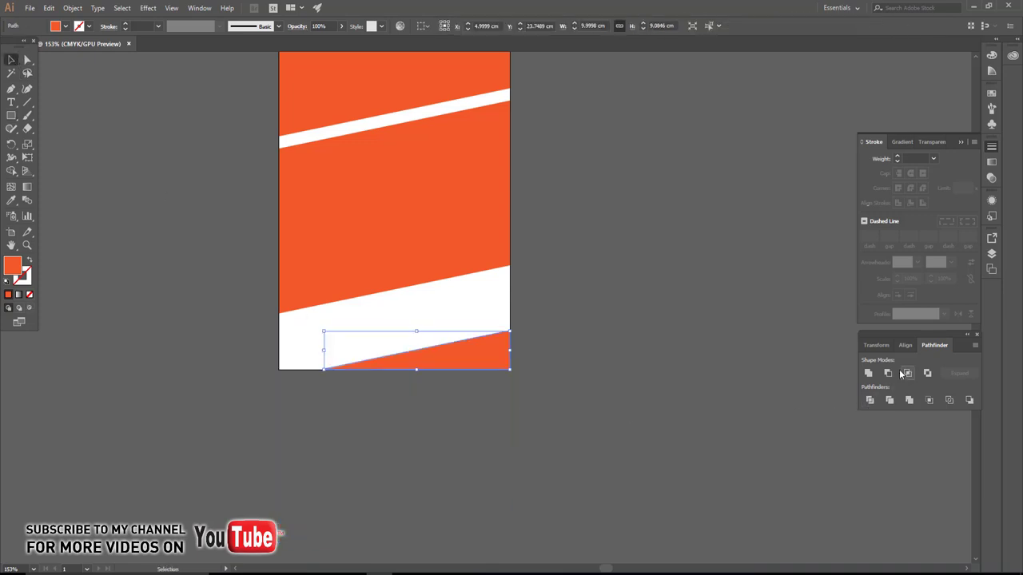
left_click(628, 357)
Step: Stretch the upper orange band downward from its bottom edge
mouse_move(455, 314)
left_mouse_down()
mouse_move(465, 366)
mouse_move(484, 354)
left_mouse_up()
left_click(419, 324)
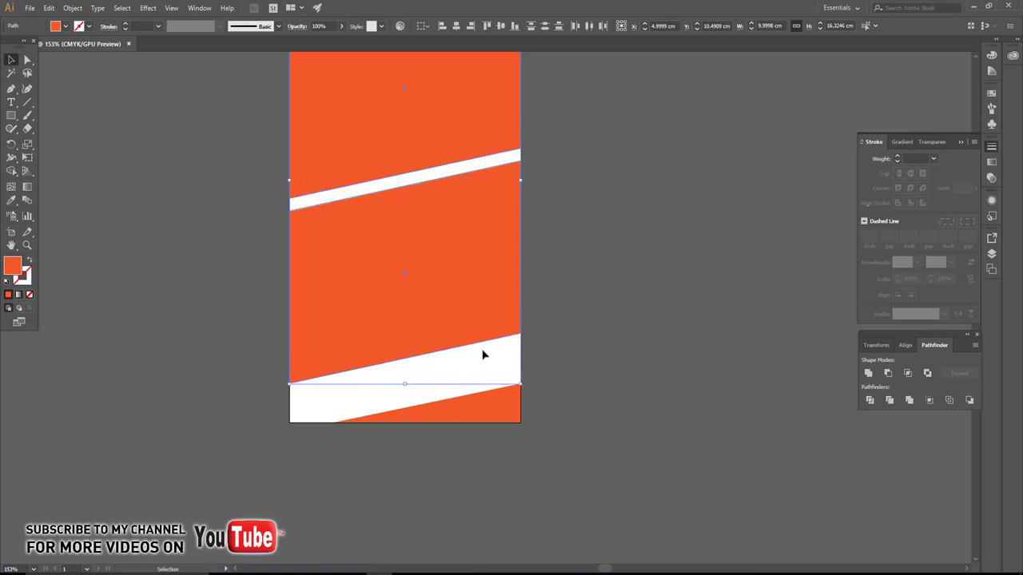
left_click(528, 283)
left_click_drag(527, 283, 529, 363)
left_click_drag(463, 212, 501, 298)
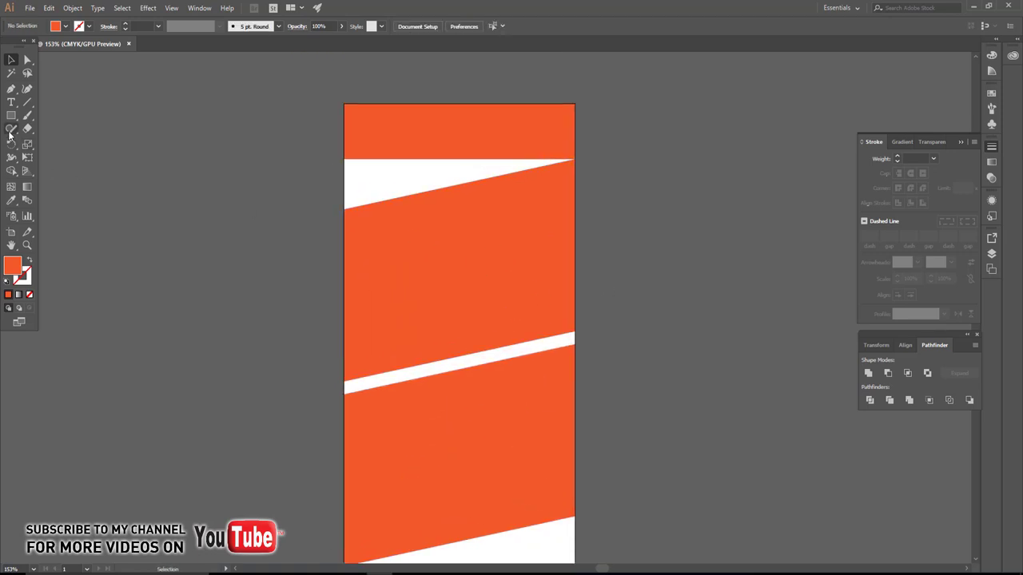
Step: Draw a small, short rectangle and move it onto the artboard
left_click(12, 116)
left_click_drag(242, 224, 318, 301)
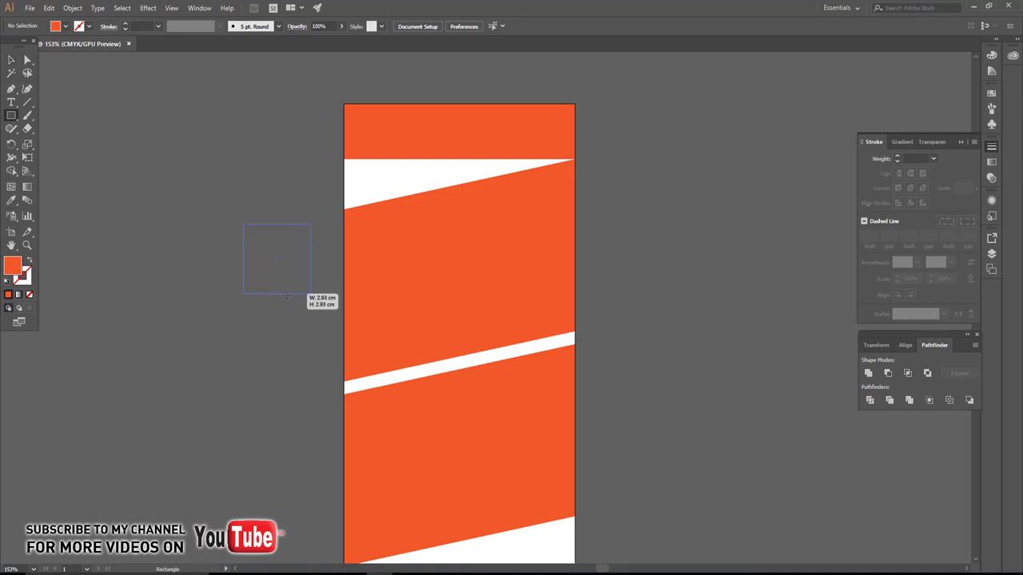
left_click(12, 60)
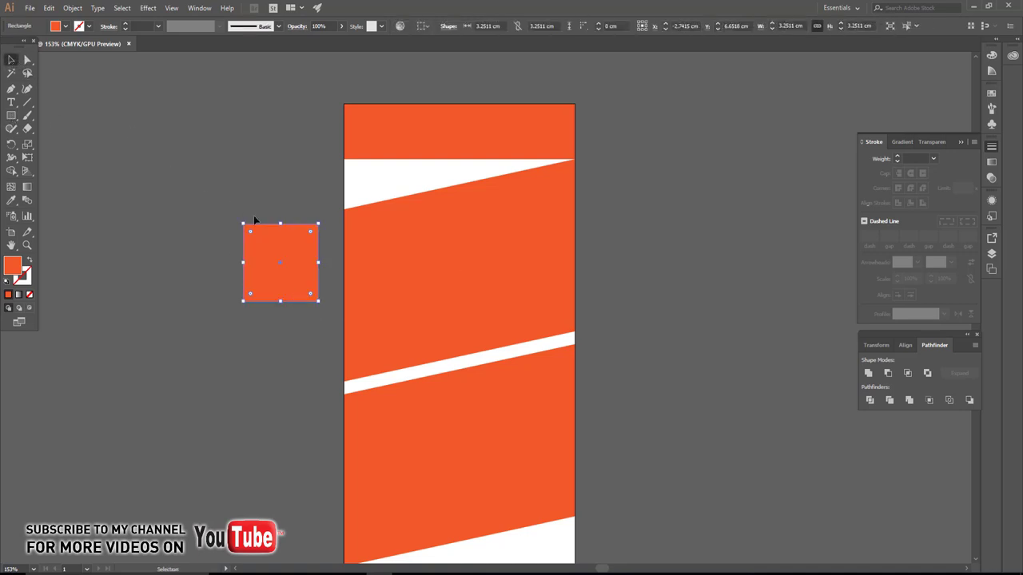
left_click_drag(279, 225, 280, 243)
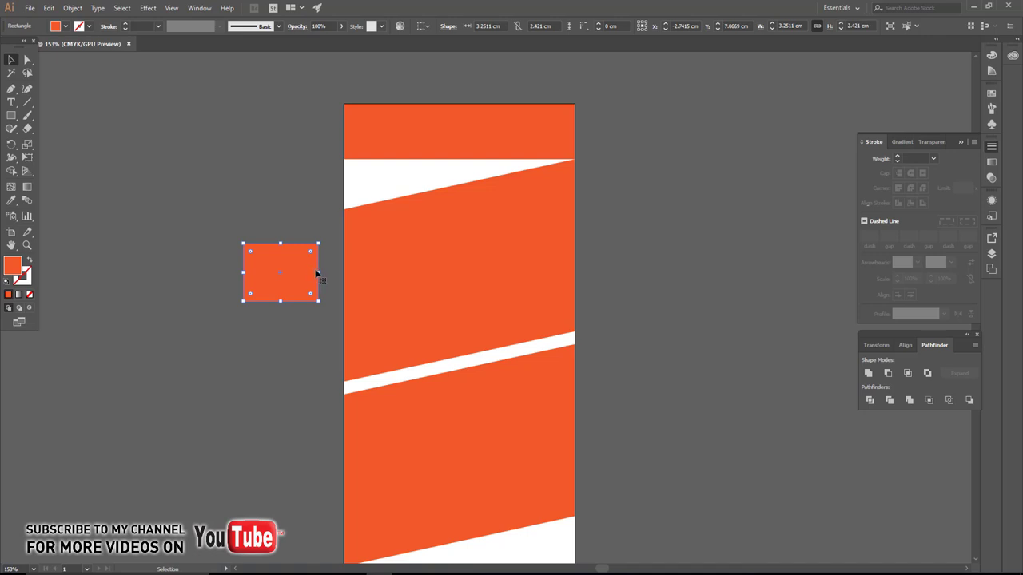
left_click_drag(320, 272, 398, 284)
Step: Nudge its left anchors down twice with Shift+Down and enlarge it to about 5.4 × 4.7 cm
left_click(27, 60)
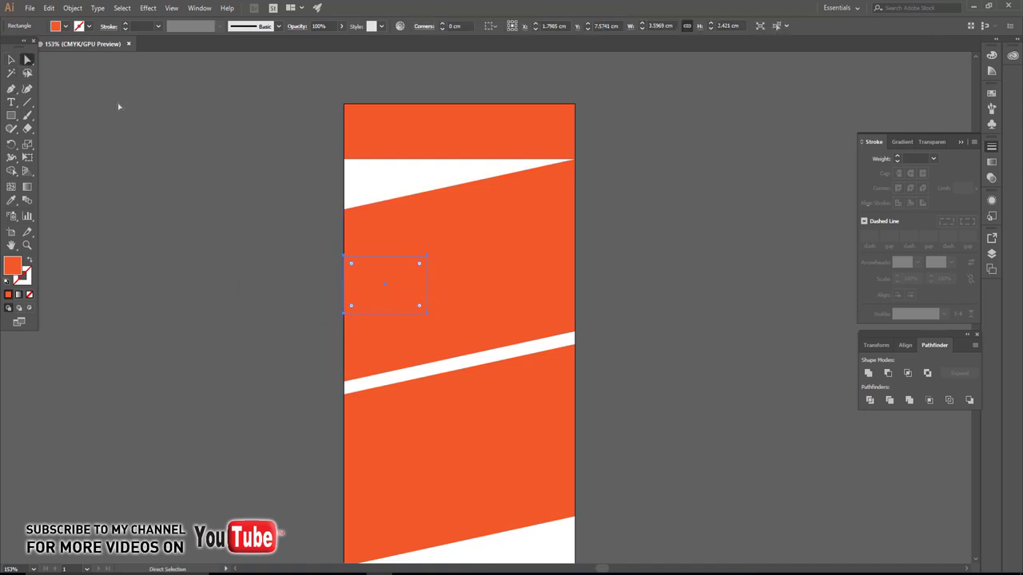
left_click(344, 256)
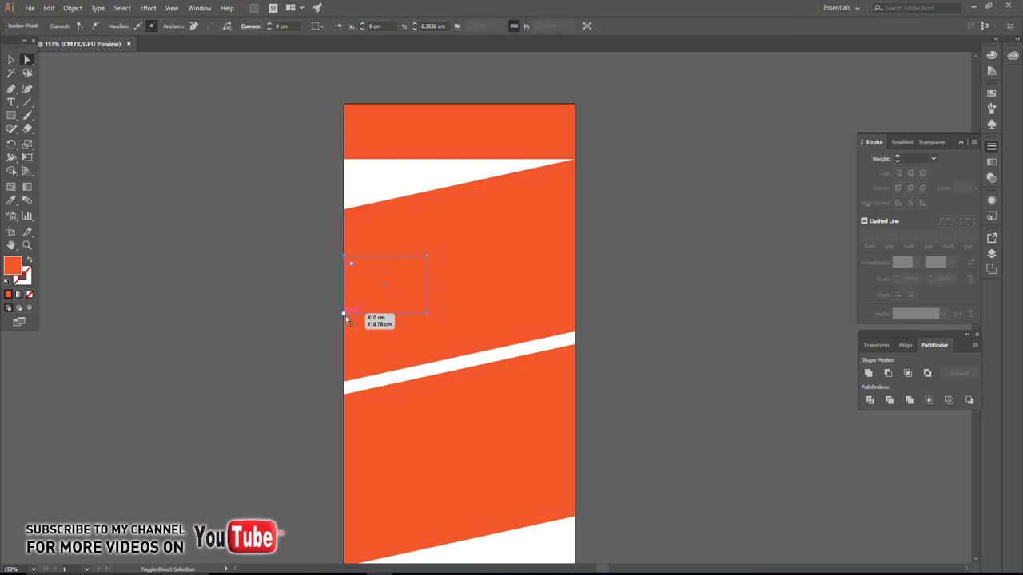
key("shift+Down")
key("shift+Down")
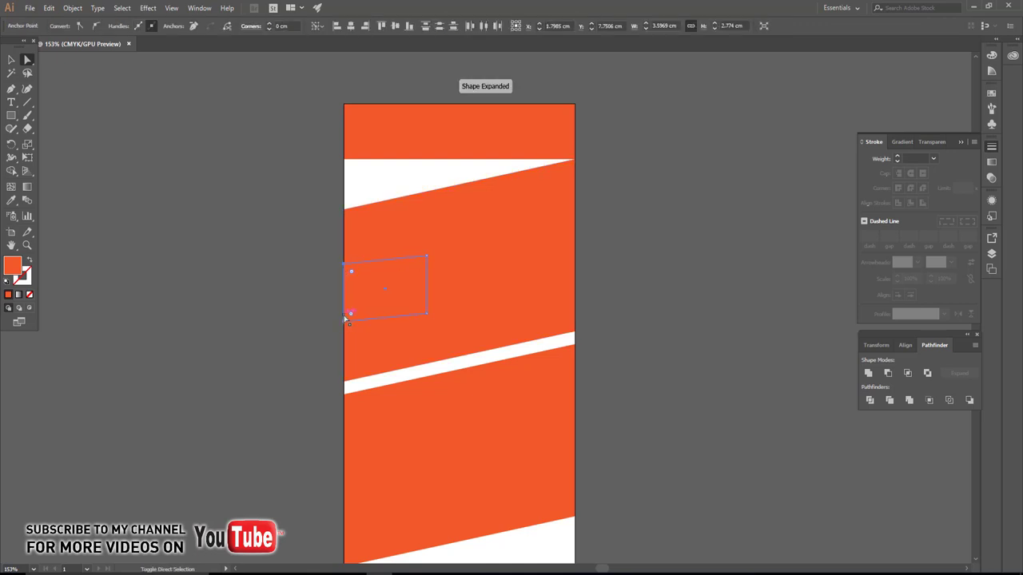
key("shift+Down")
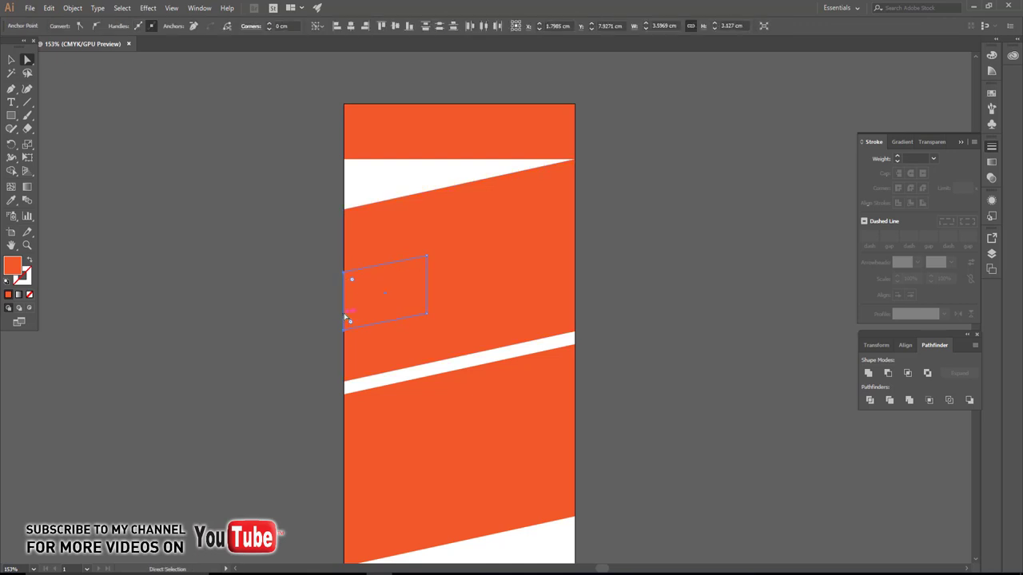
key("v")
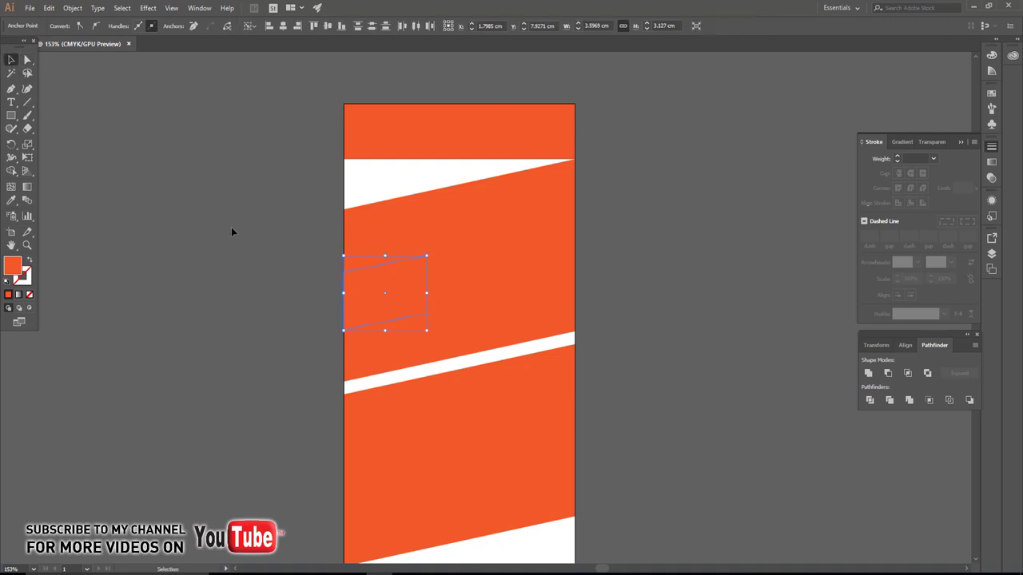
left_click_drag(427, 255, 457, 224)
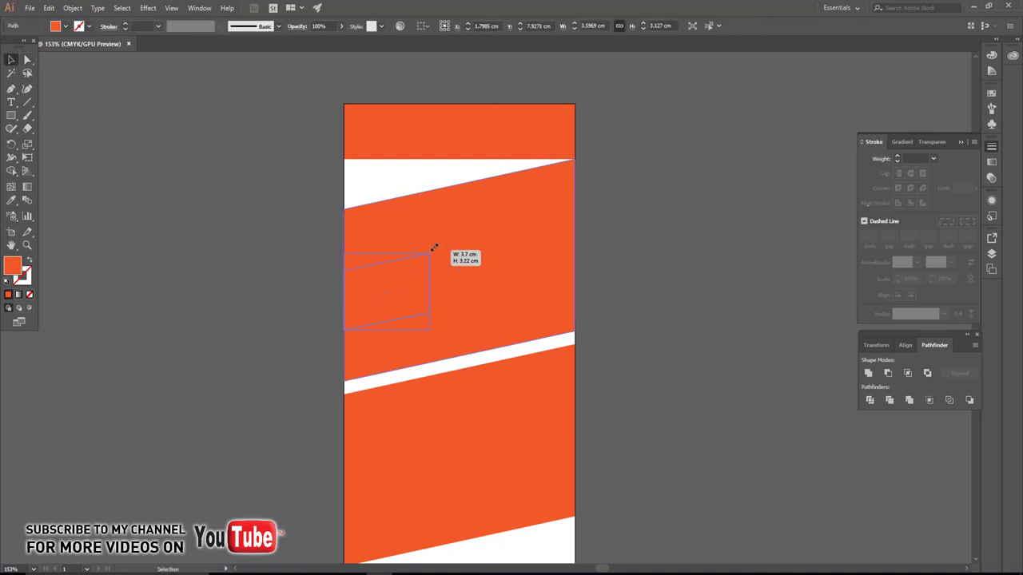
left_click_drag(415, 304, 411, 326)
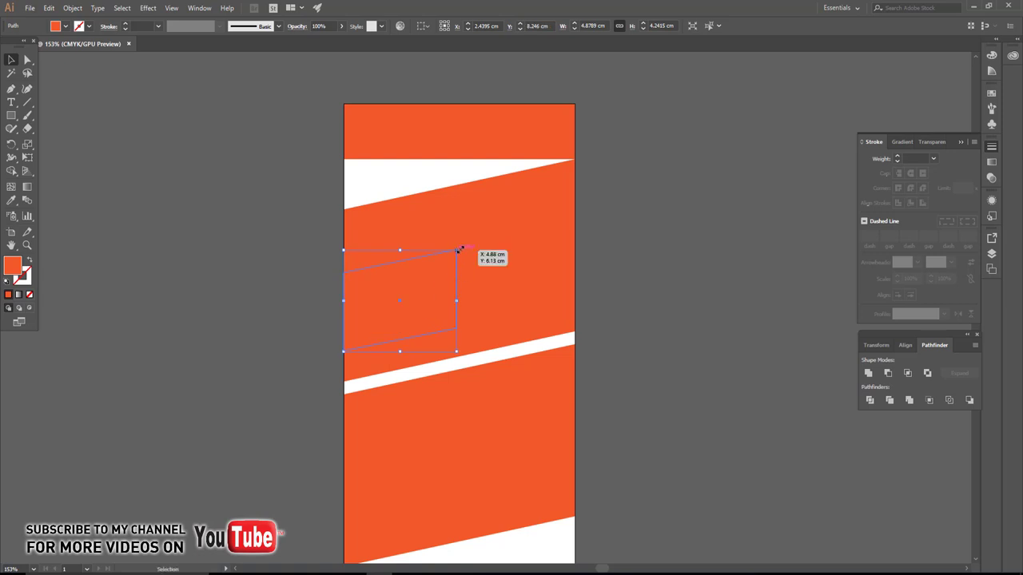
left_click_drag(457, 250, 469, 240)
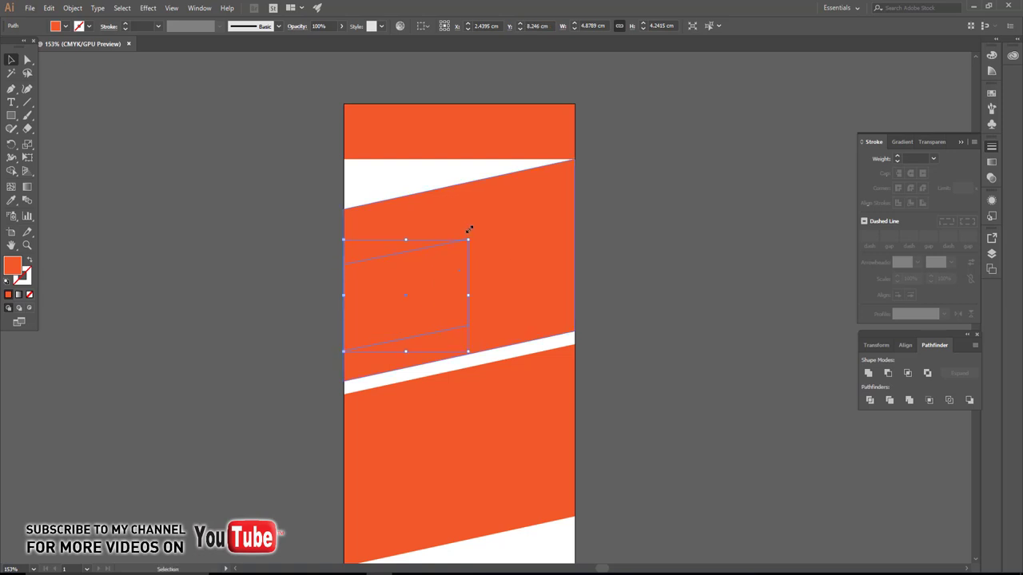
Step: Fill the slanted shape with crimson
left_click(66, 26)
left_click(84, 46)
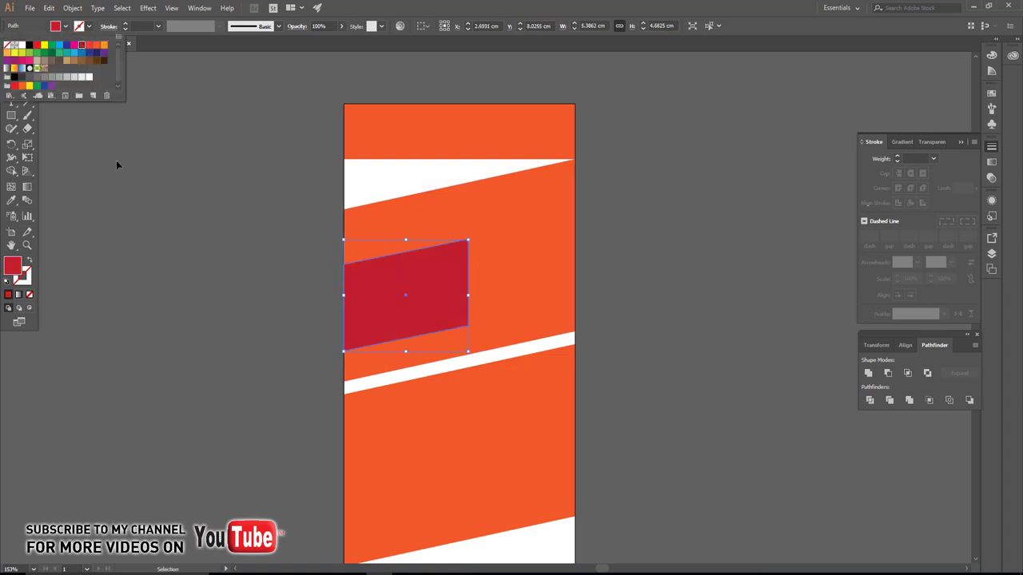
left_click(116, 160)
scroll(187, 200, "down", 3)
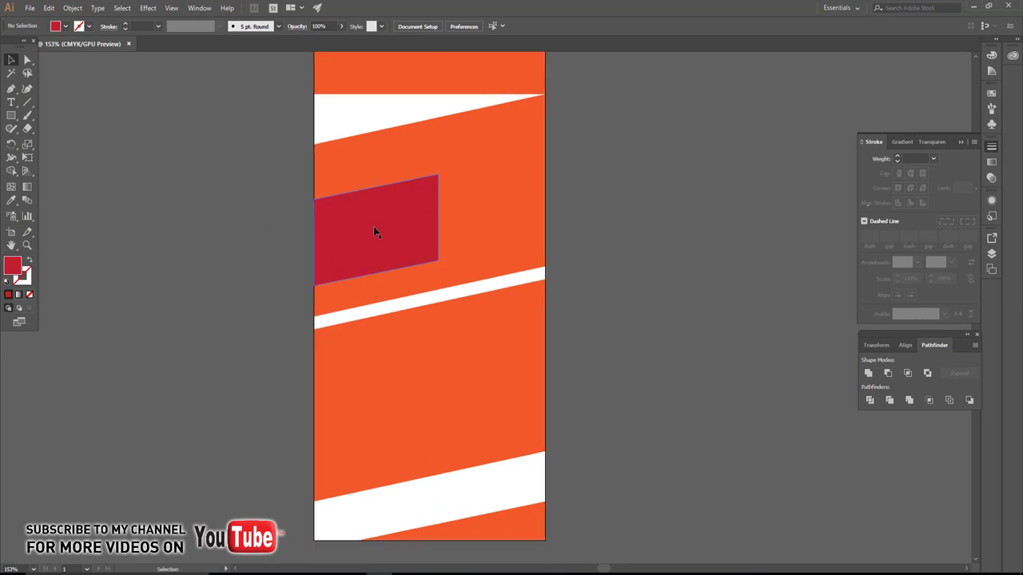
scroll(378, 230, "up", 1)
Step: Duplicate the shape upward, shrink the copy, and fill it orange
left_click_drag(379, 230, 370, 184)
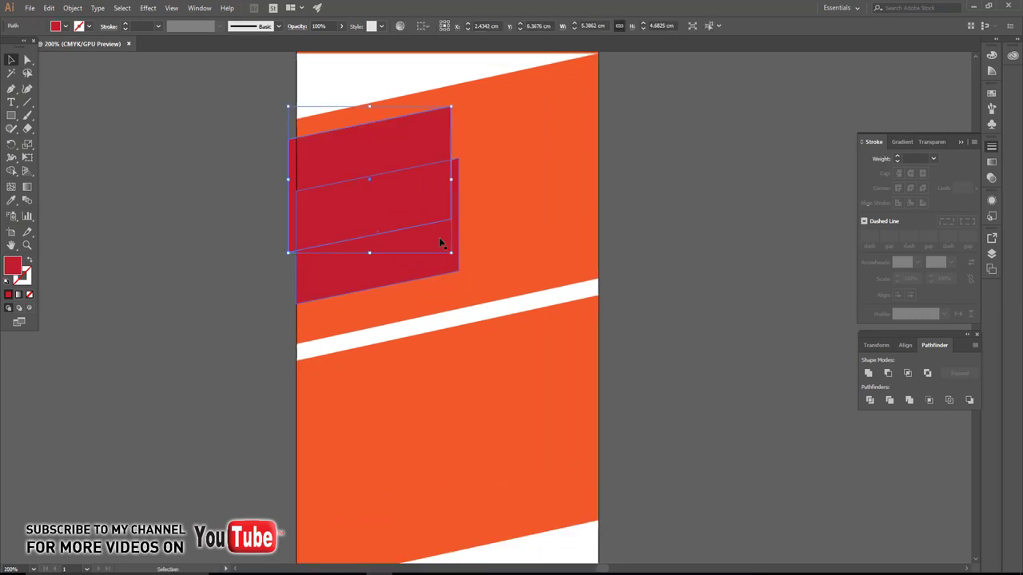
left_click_drag(450, 252, 413, 218)
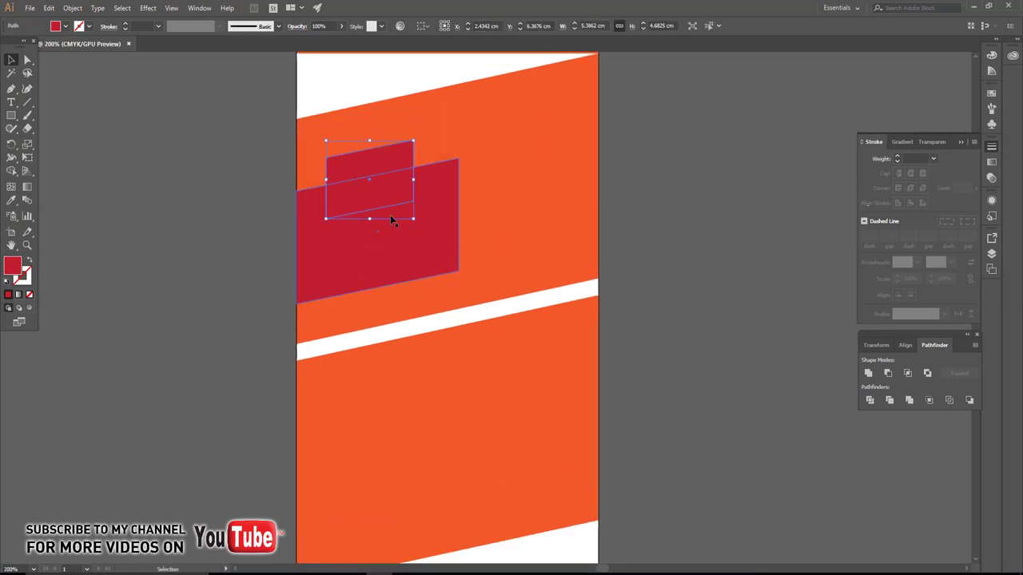
left_click(66, 26)
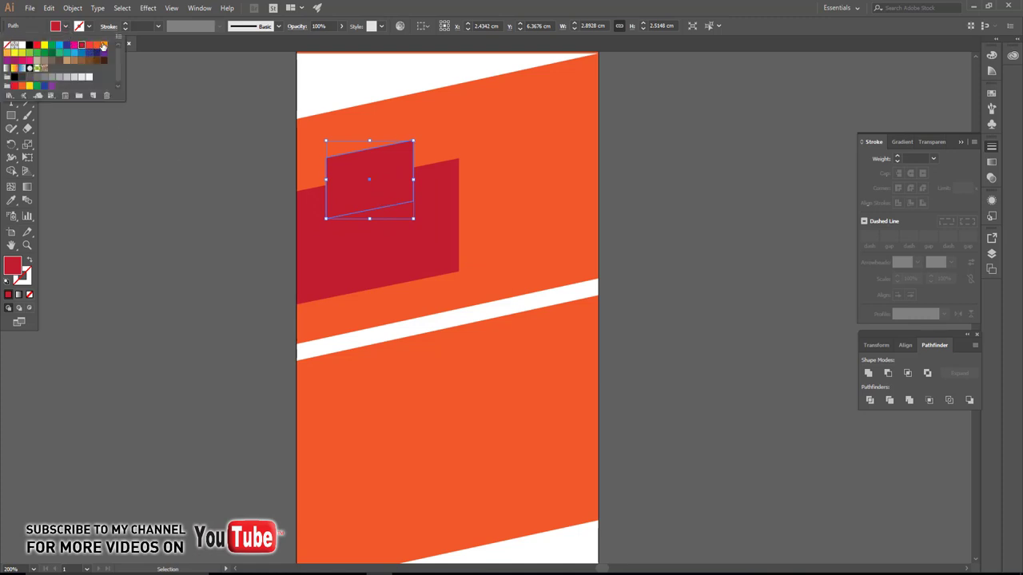
left_click(103, 46)
left_click(149, 135)
scroll(367, 240, "up", 2)
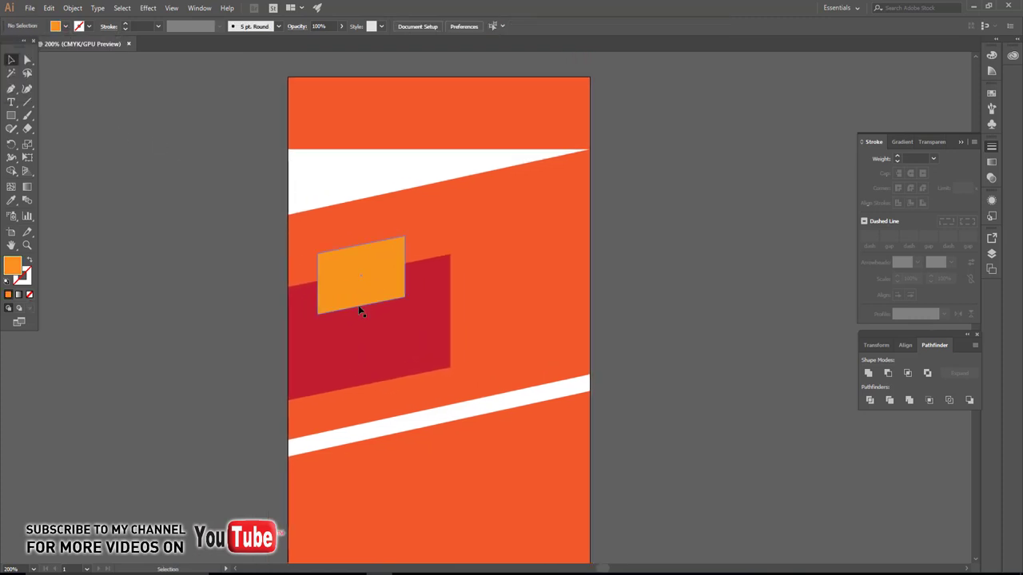
scroll(361, 312, "down", 3)
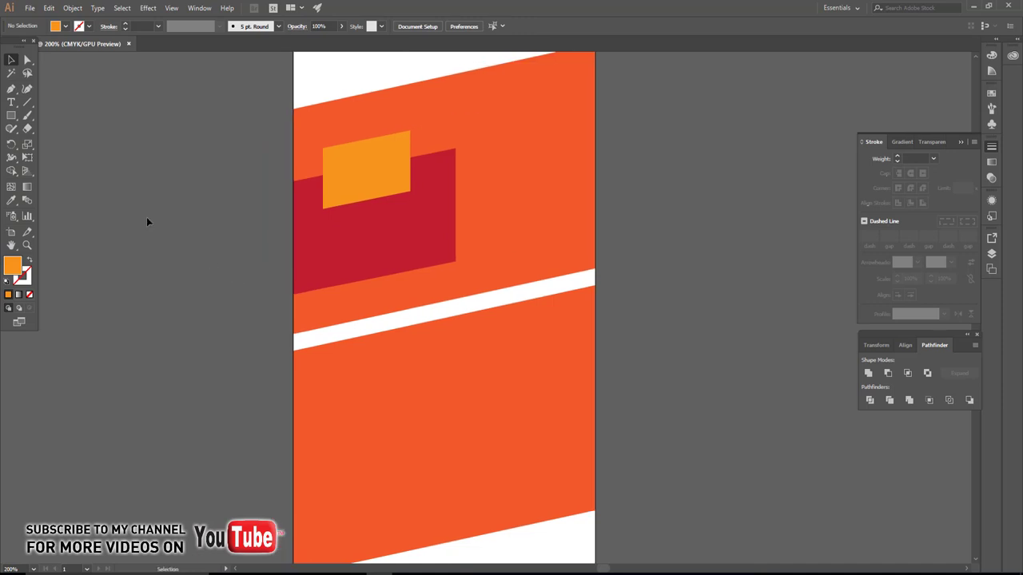
Step: Add a Quicksand Bold text object beside the artboard reading 'Weekly Promotion'
key("t")
left_click(127, 209)
left_click(376, 25)
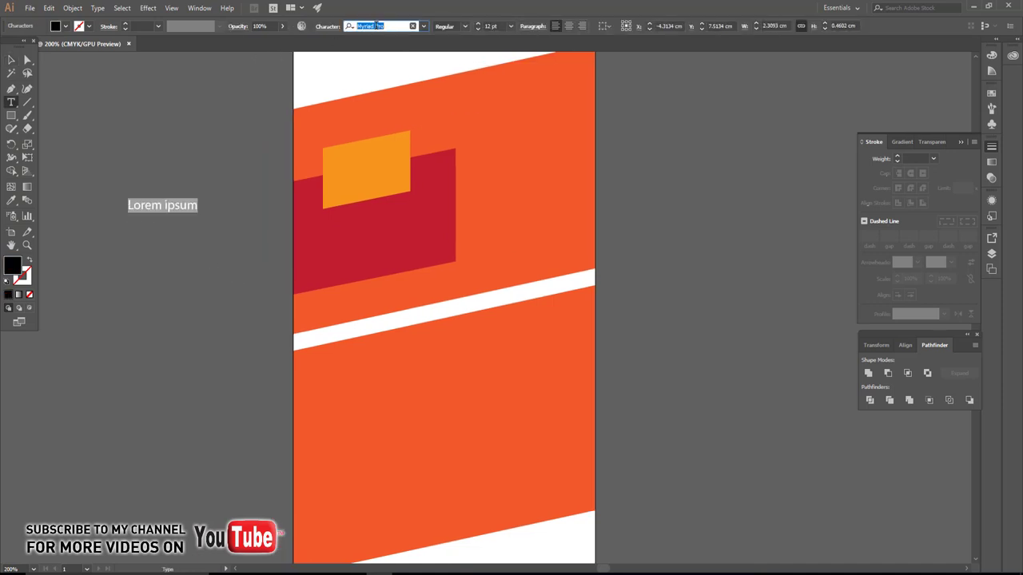
type("qui")
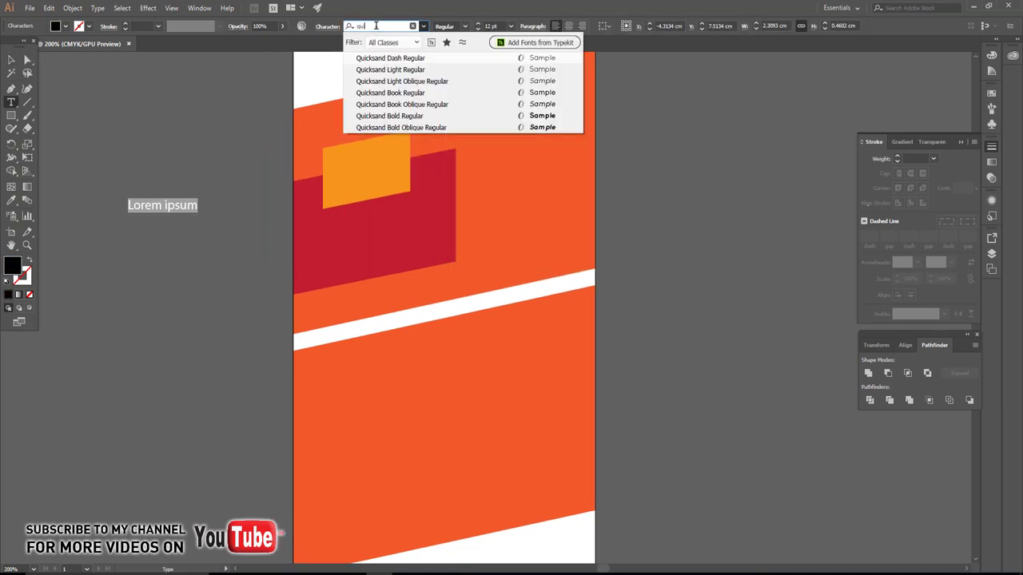
left_click(415, 94)
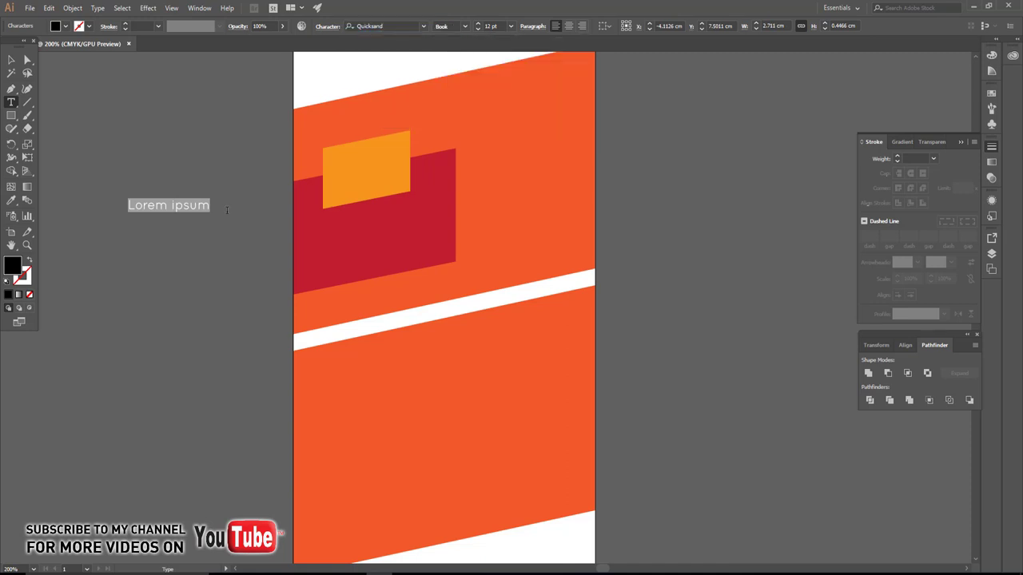
left_click(466, 27)
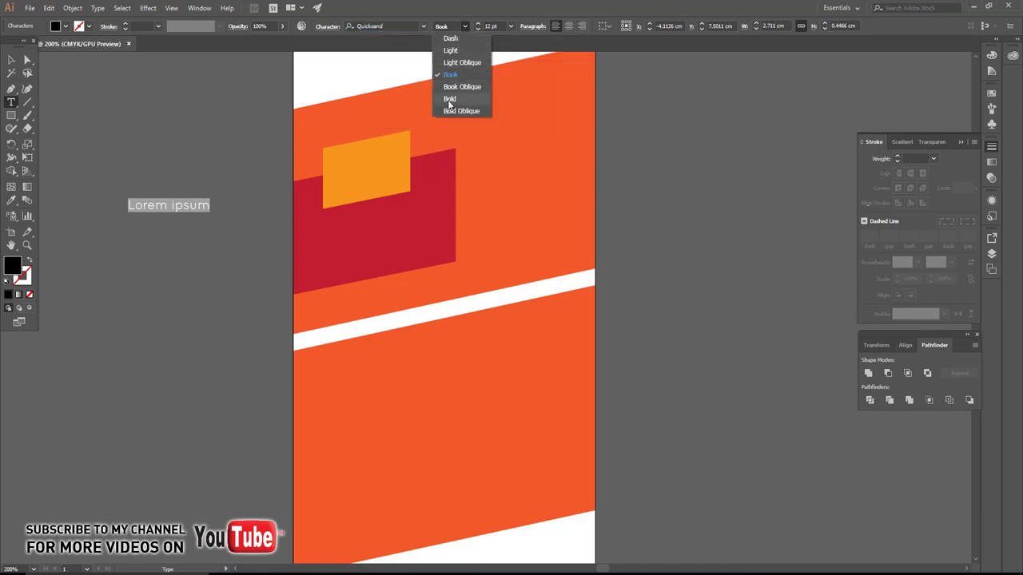
left_click(449, 99)
type("Weekly Promotion")
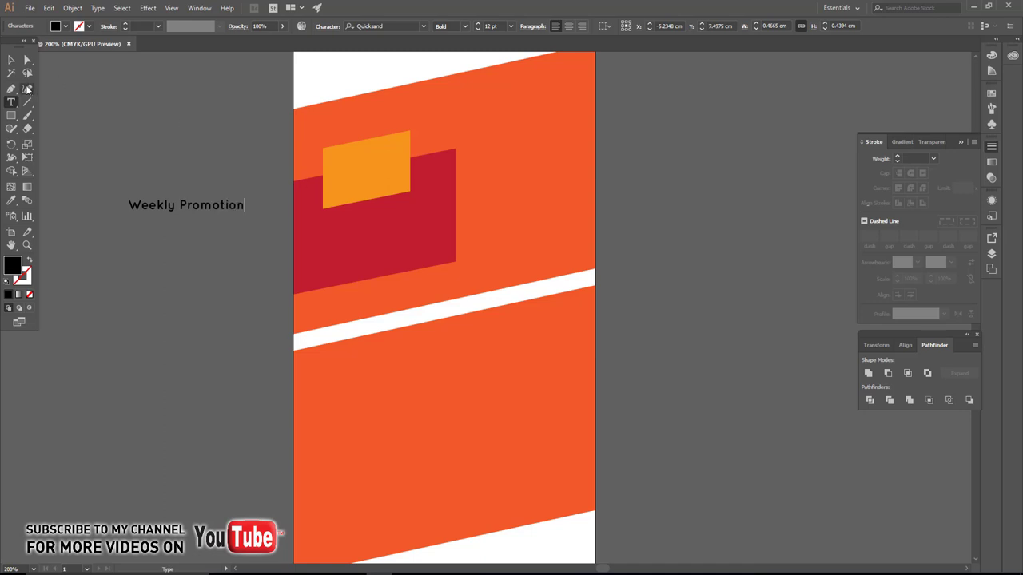
Step: Move the headline to the artboard top, scale it to about 23 pt, and centre it horizontally
left_click(11, 59)
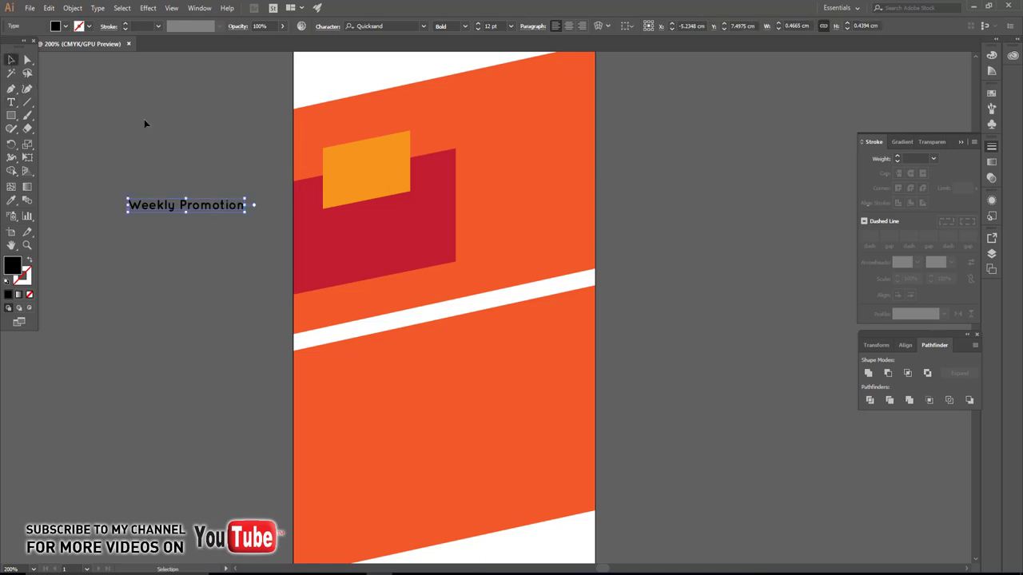
scroll(168, 293, "up", 5)
left_click_drag(164, 341, 426, 144)
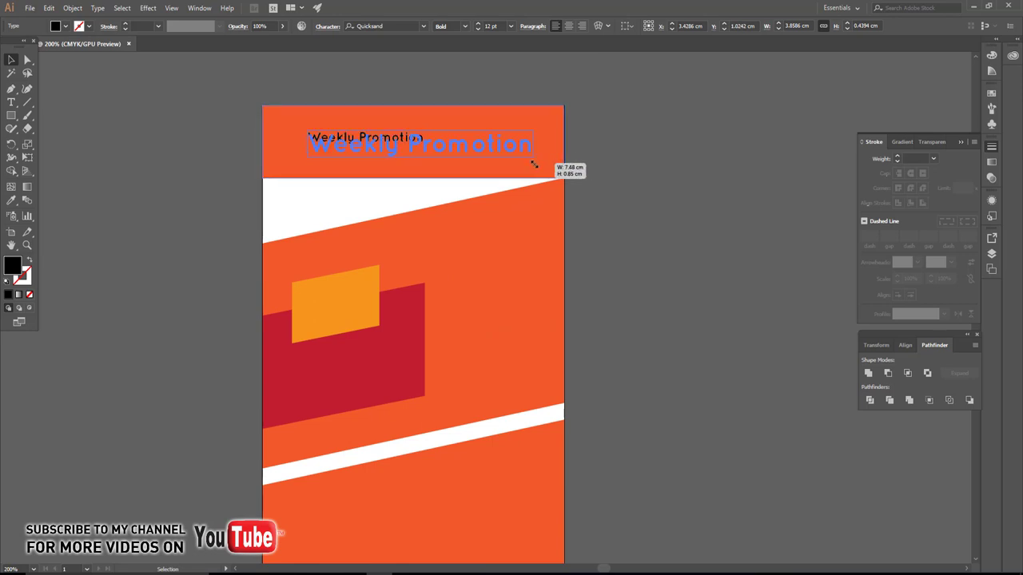
left_click_drag(426, 144, 534, 157)
left_click(628, 25)
left_click(636, 59)
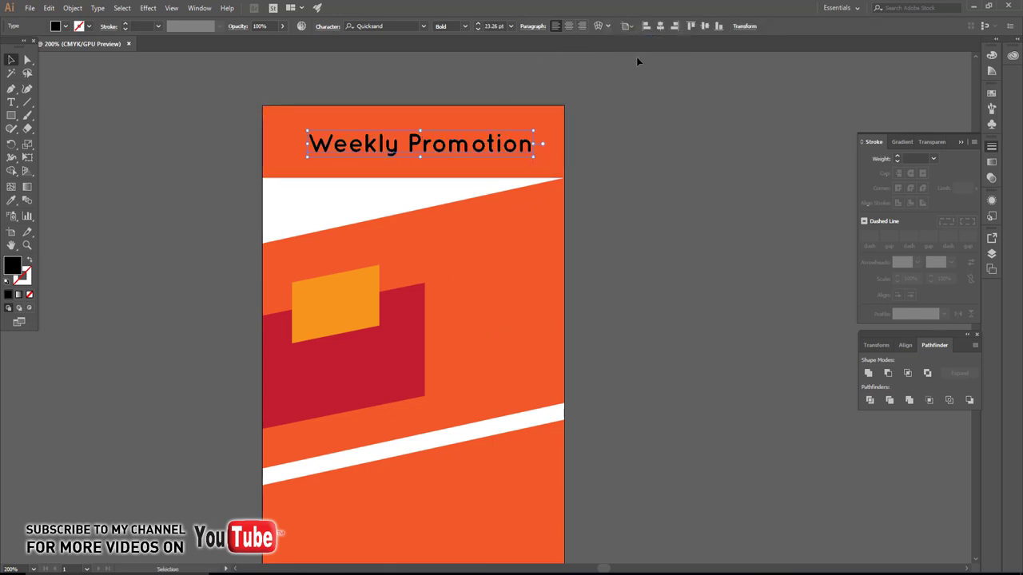
left_click(660, 26)
Step: Make the headline white and duplicate it down into the white band
left_click(68, 26)
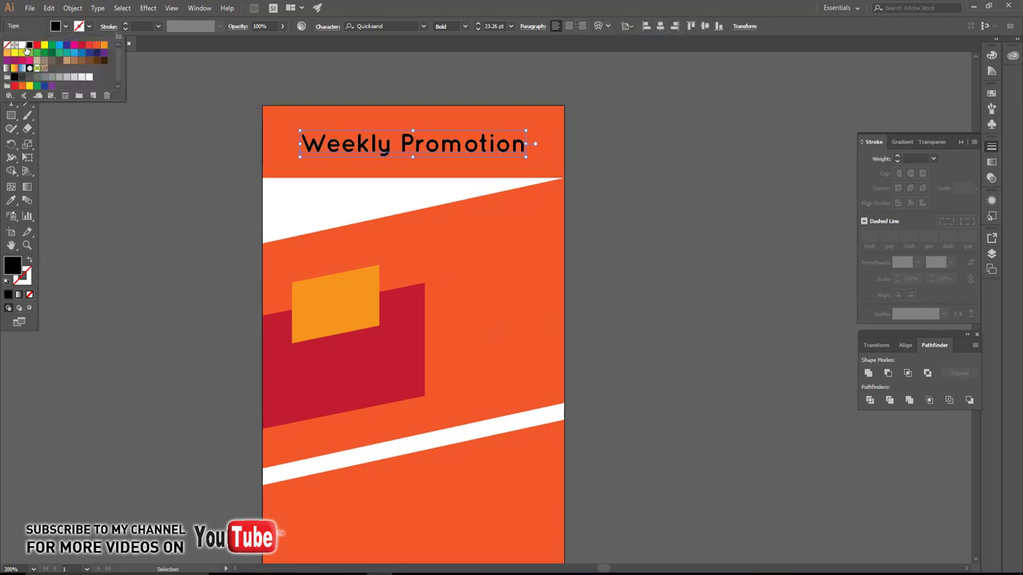
left_click(24, 50)
left_click(96, 132)
left_click_drag(215, 199, 215, 171)
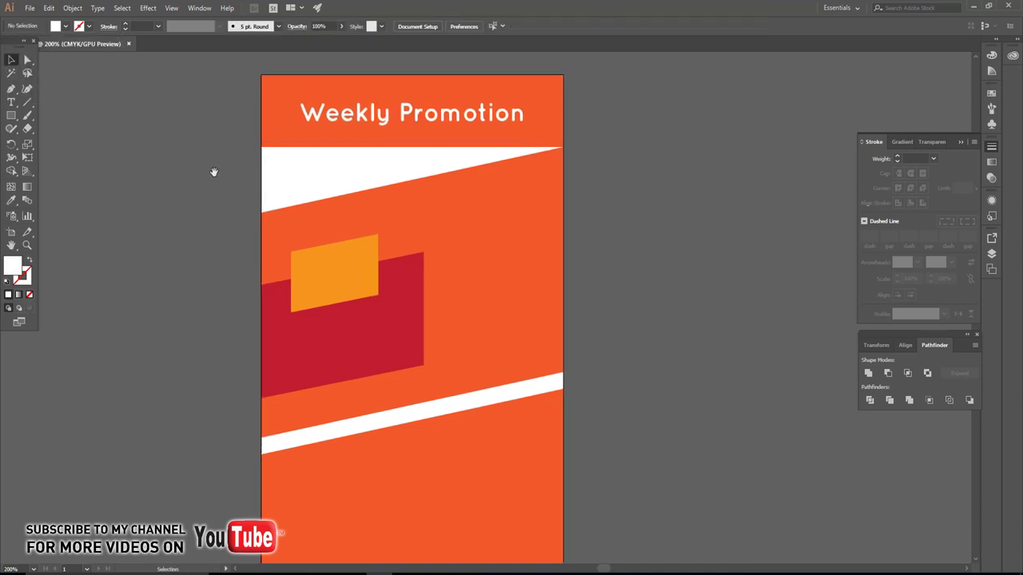
left_click_drag(331, 130, 310, 183)
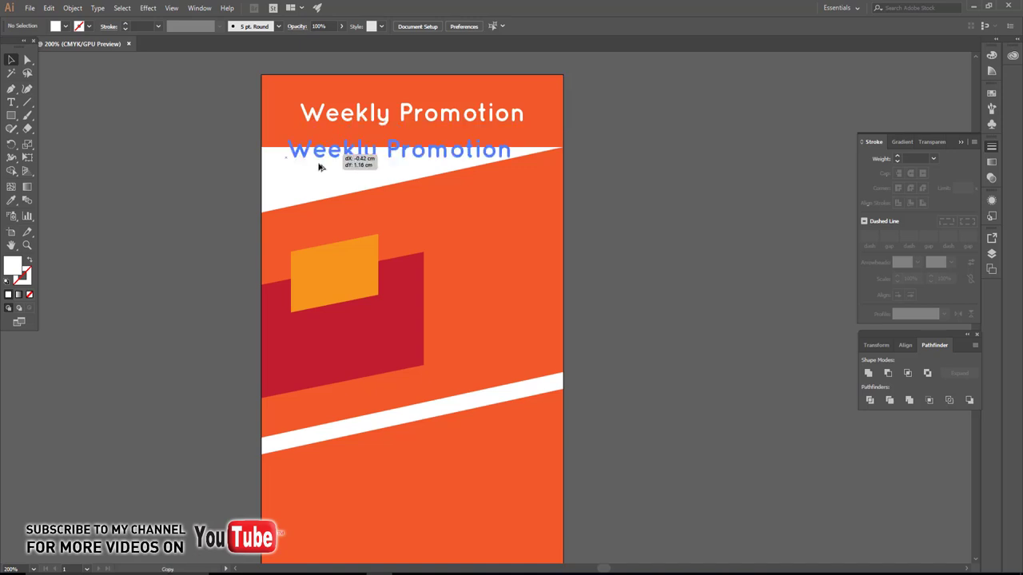
left_click(11, 199)
Step: Colour the copy orange, retype it as 'Chef Samuria specials', and shrink it
left_click(453, 233)
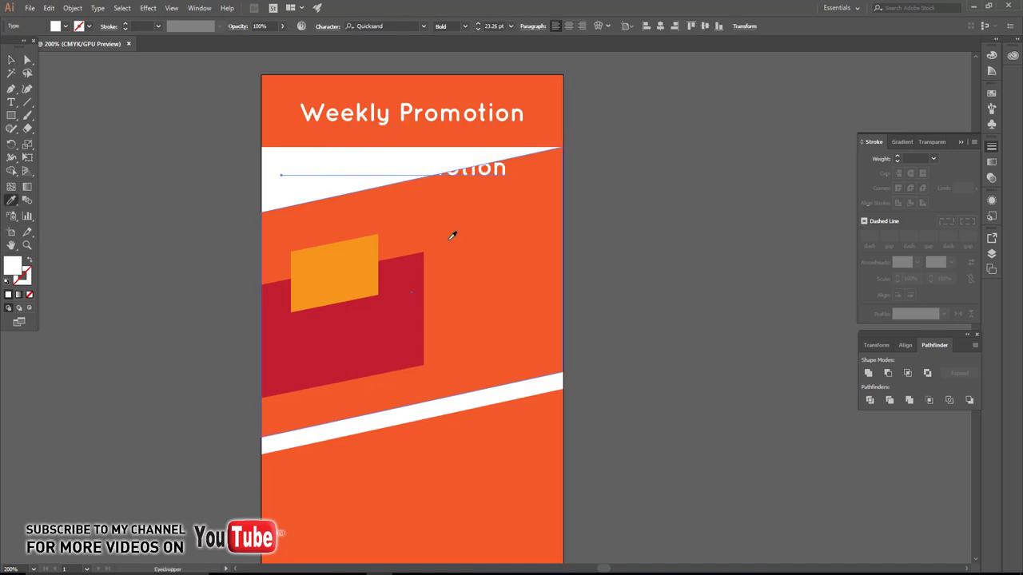
key("t")
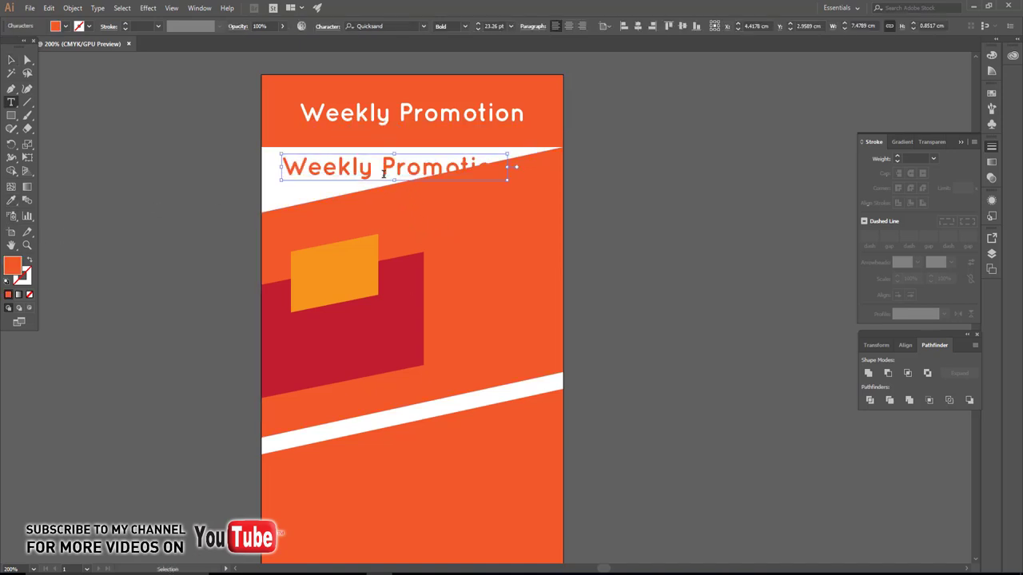
triple_click(383, 171)
type("Chef S")
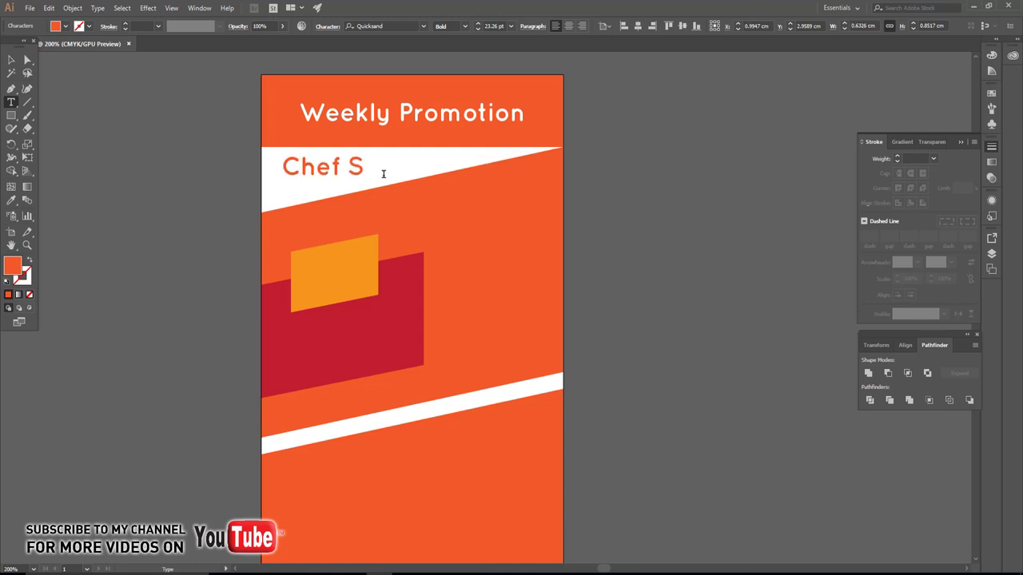
type("amuria")
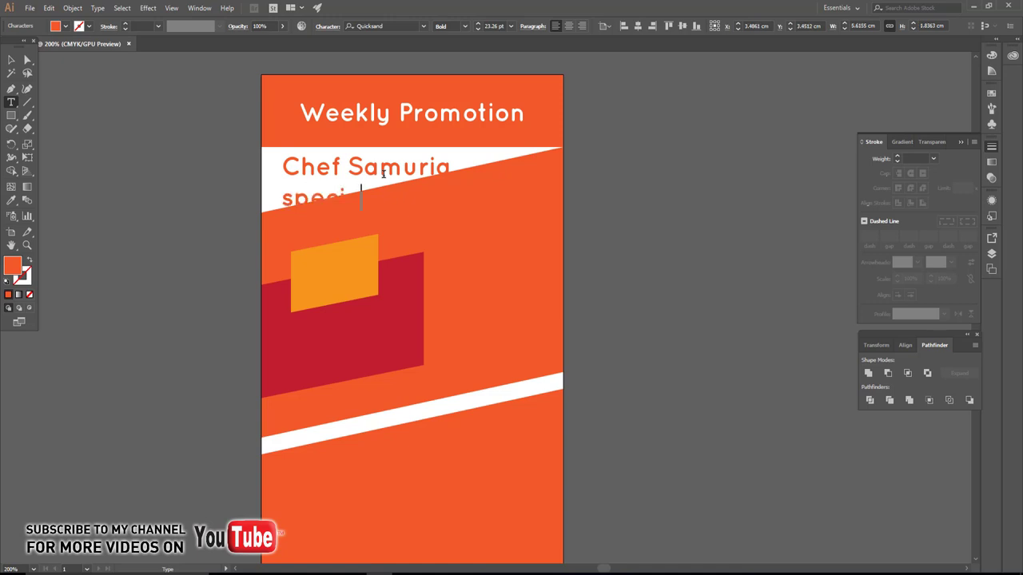
left_click(12, 60)
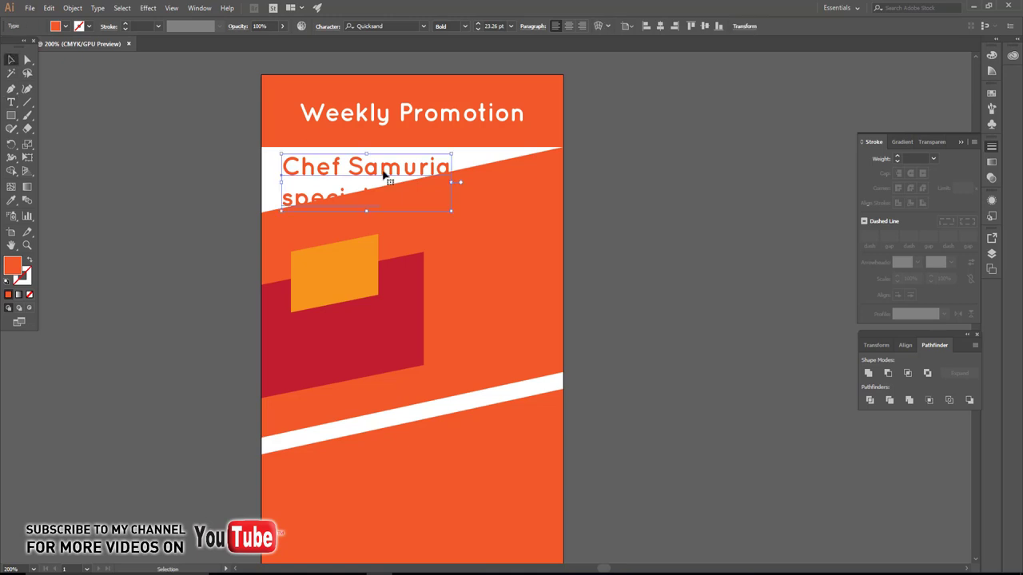
left_click_drag(451, 210, 375, 185)
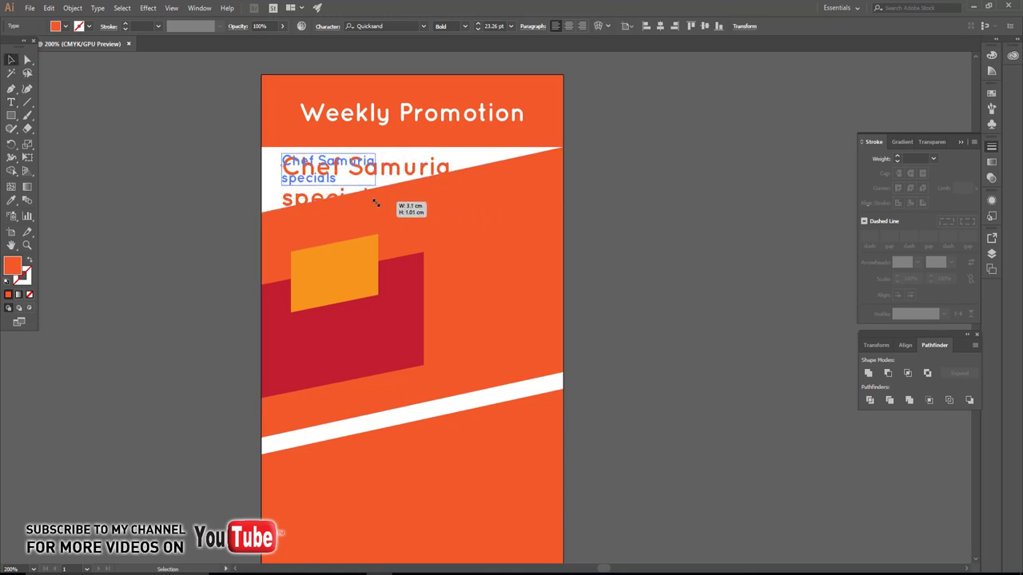
Step: Capitalise the s so the heading reads 'Chef Samuria Specials'
key("t")
left_click_drag(288, 178, 271, 180)
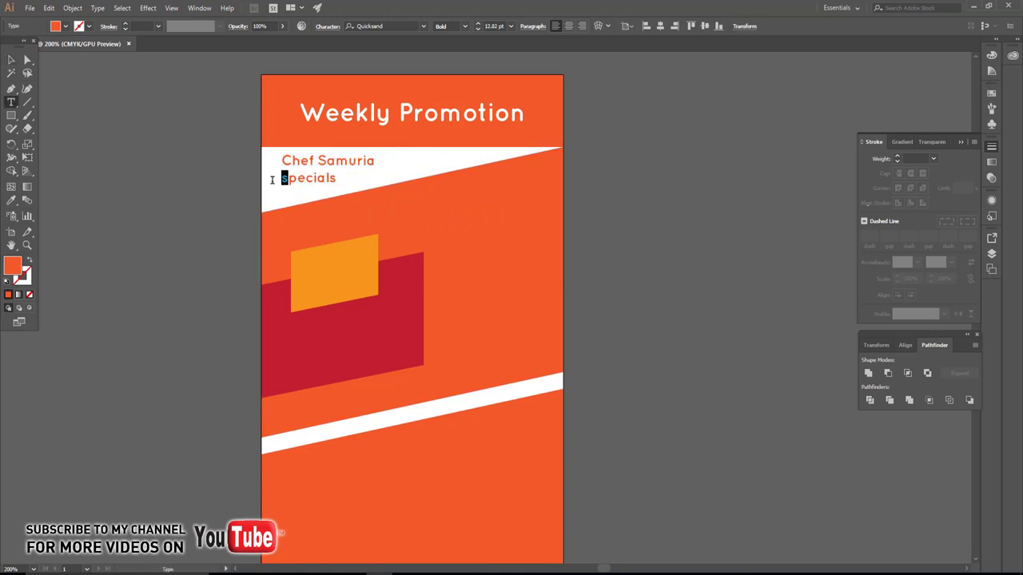
type("S")
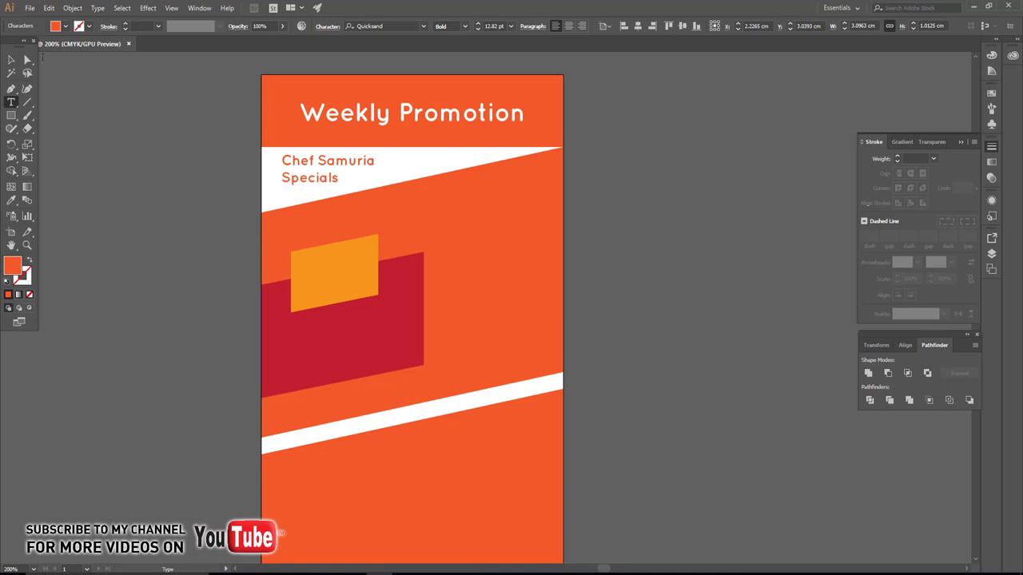
key("Escape")
Step: Reduce the heading's leading by three steps and scale it up to about 14.8 pt
scroll(332, 185, "up", 2)
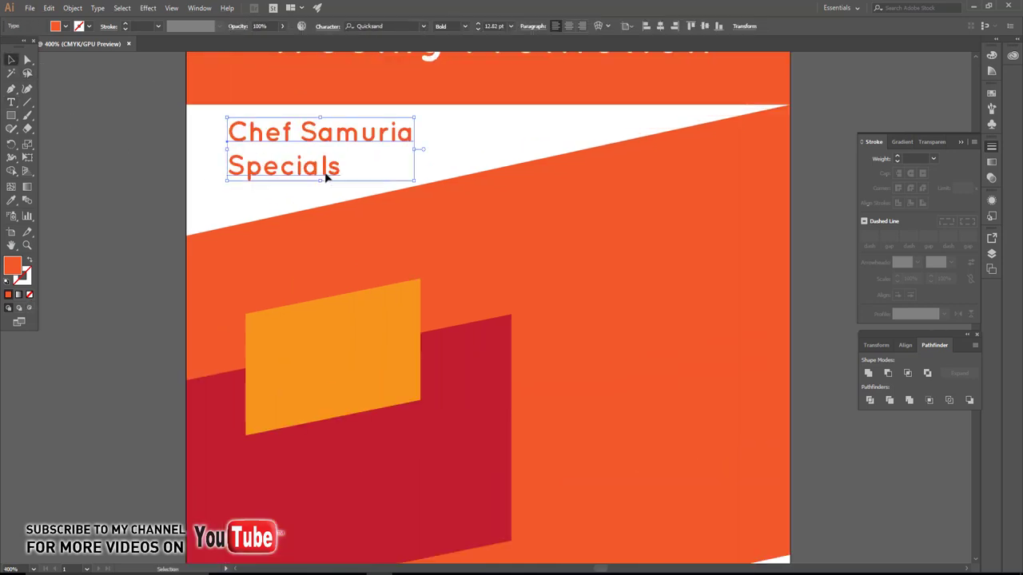
left_click(530, 29)
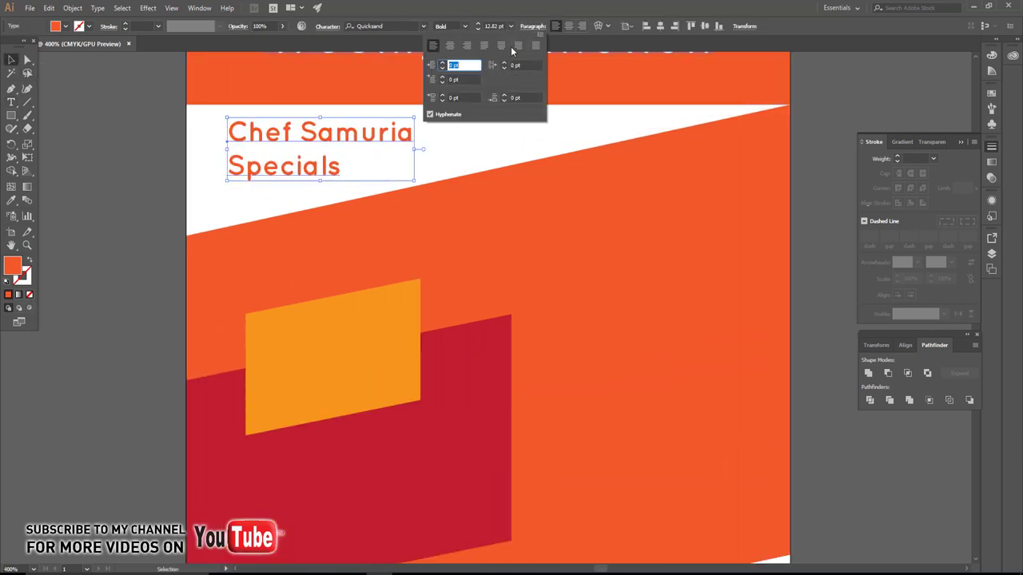
left_click(324, 28)
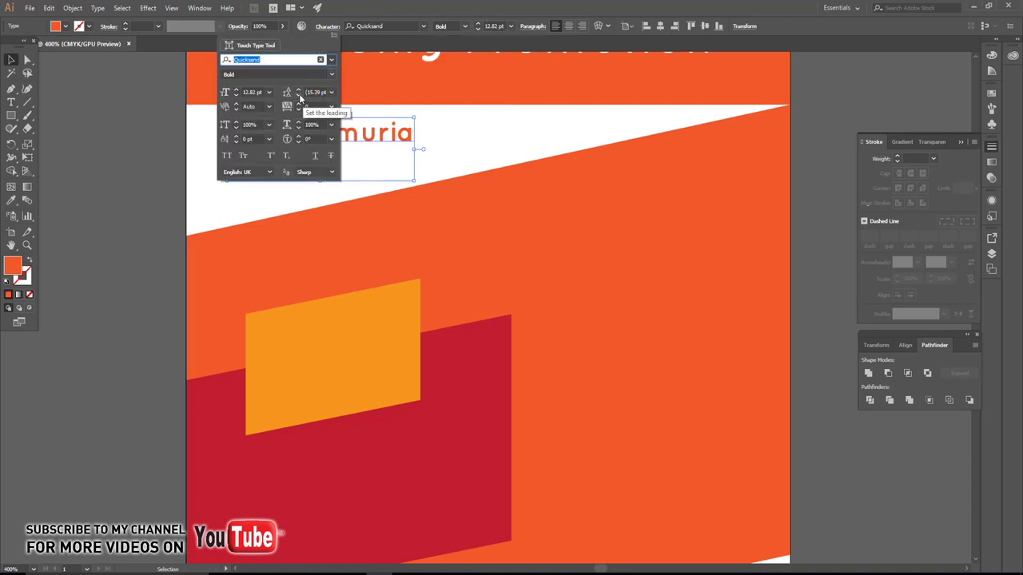
left_click(299, 95)
left_click(299, 96)
left_click(141, 119)
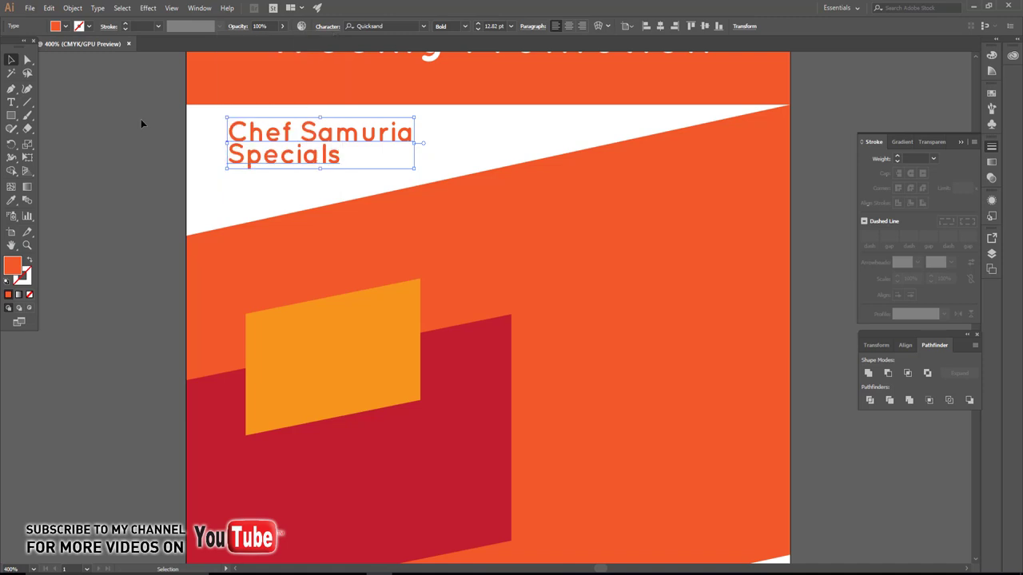
left_click(155, 131)
left_click(299, 170)
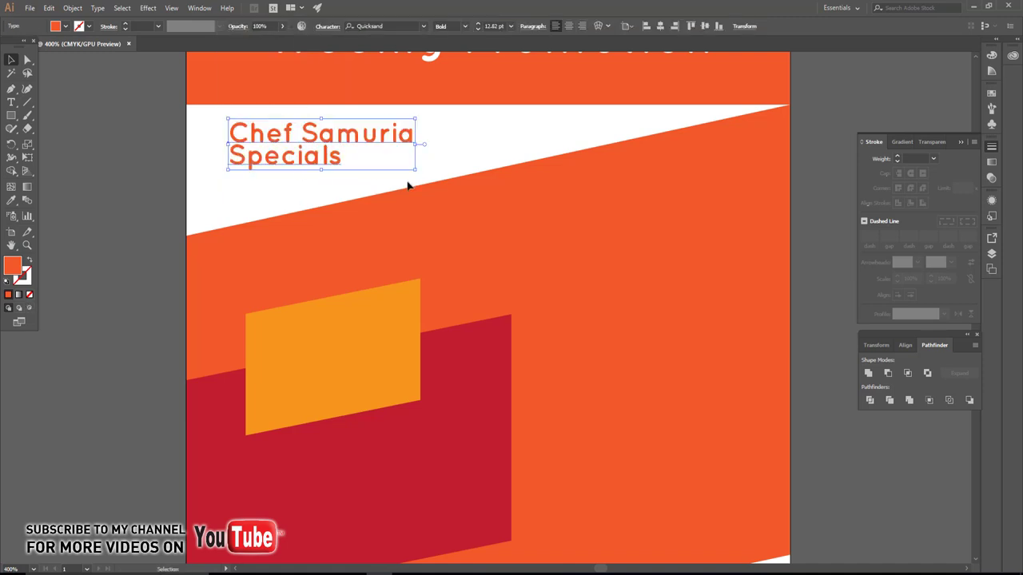
left_click_drag(415, 172, 449, 183)
Step: Copy the heading onto the orange box, make it white, and retype it as the $11 price
left_click(167, 132)
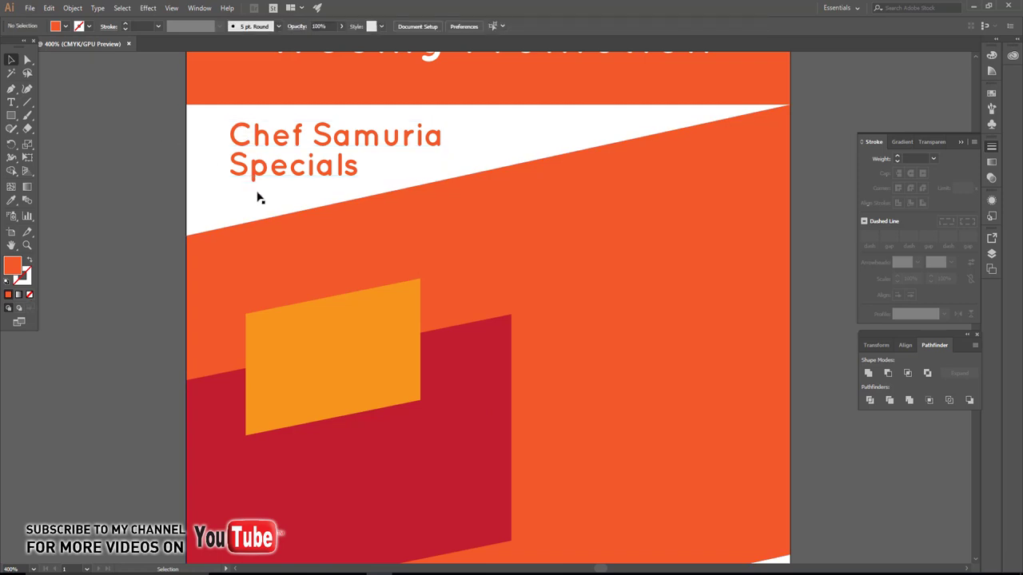
scroll(304, 239, "down", 3)
left_click_drag(320, 126, 369, 320)
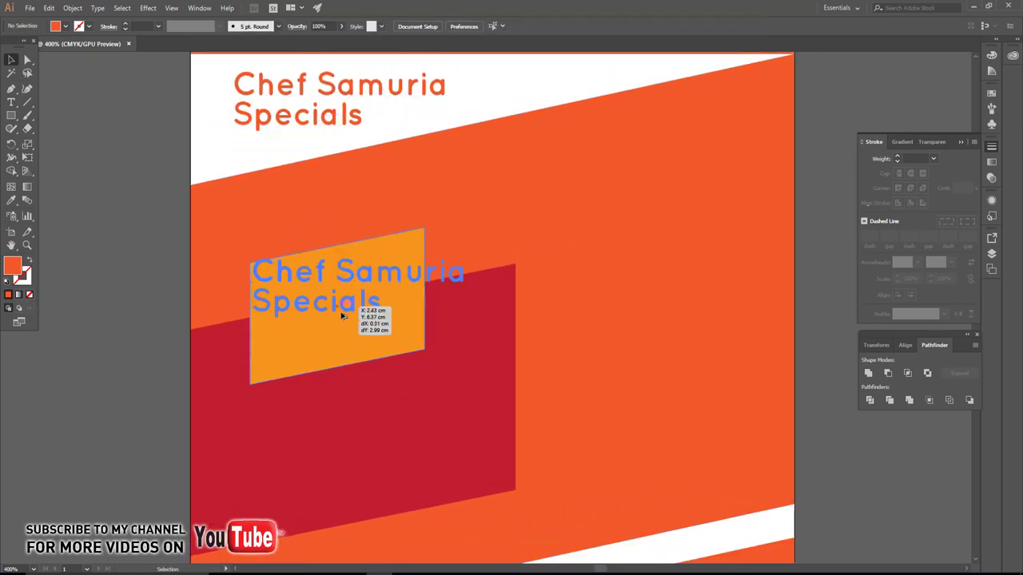
double_click(361, 297)
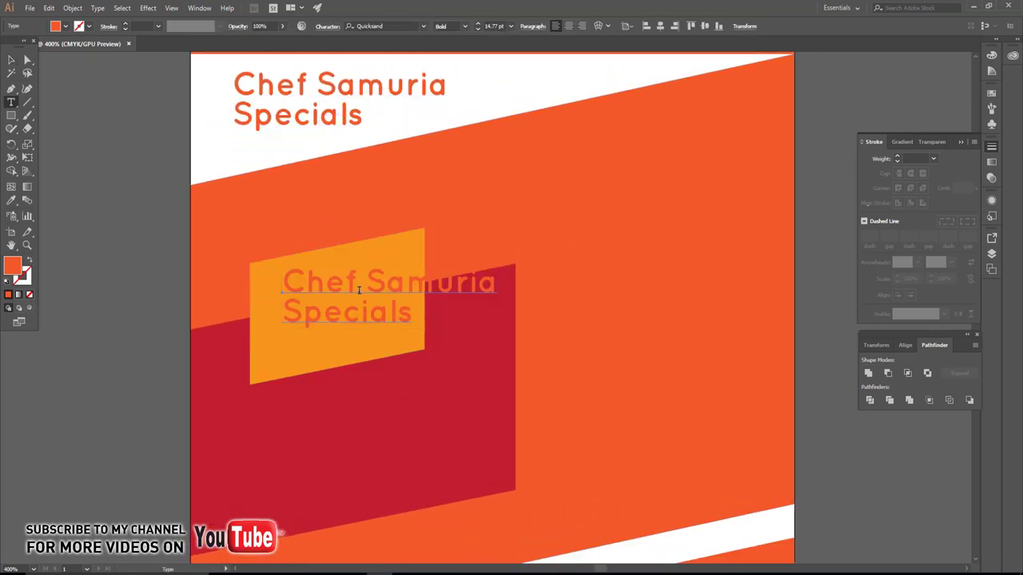
key("ctrl+a")
left_click(65, 26)
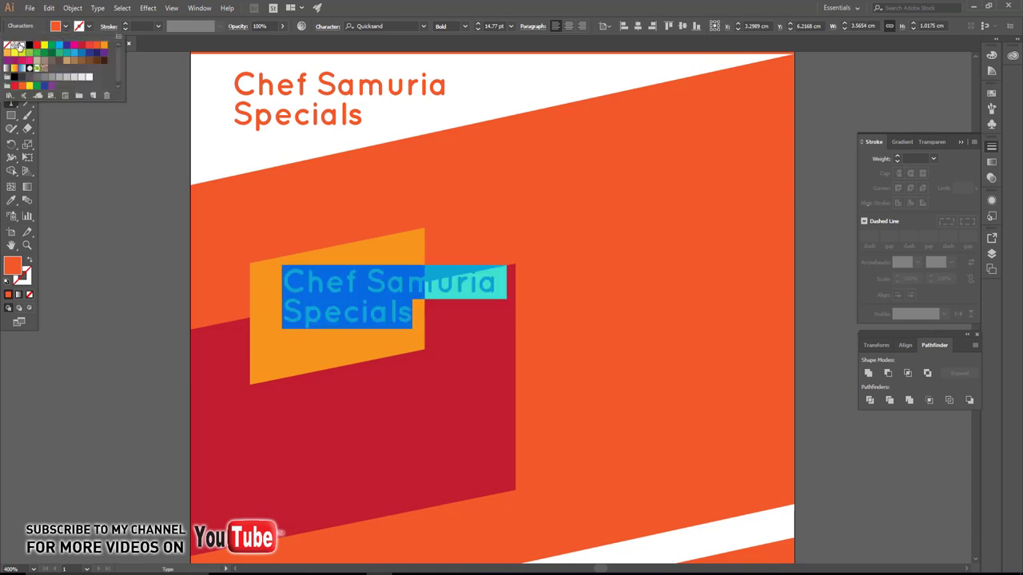
left_click(19, 46)
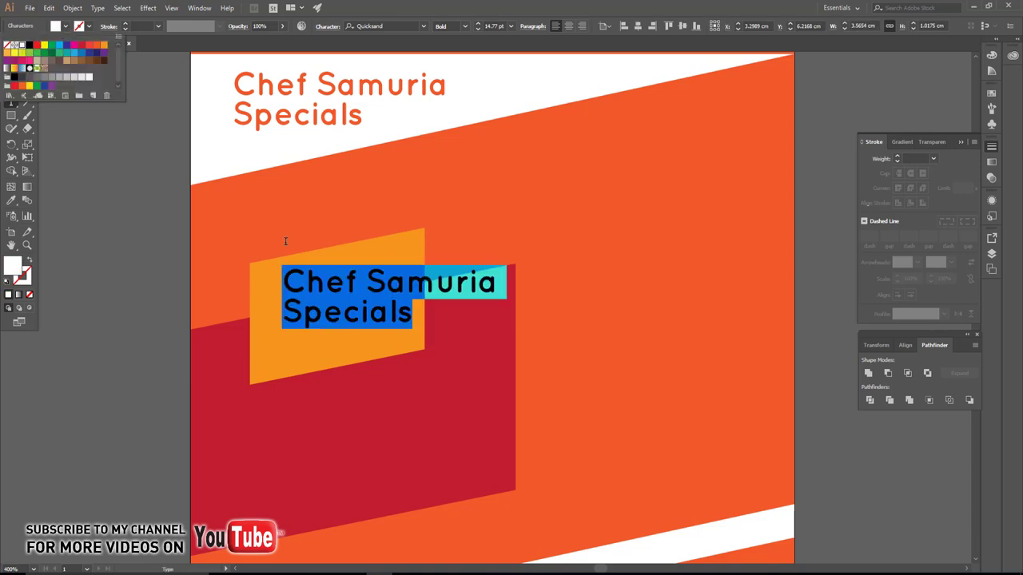
type("$11.95")
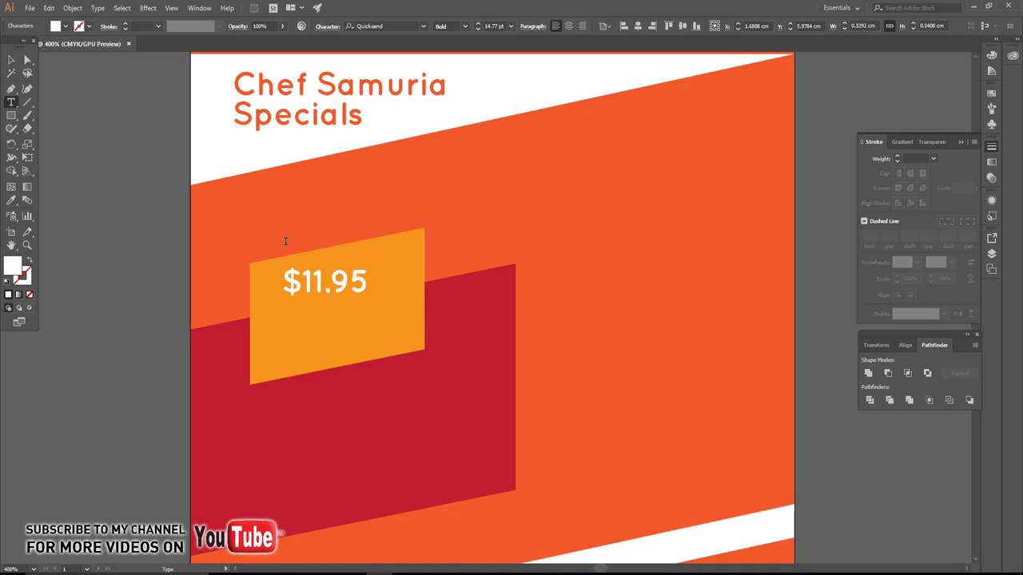
Step: Make the $ sign and the 95 cents superscript, then enlarge the $11.95 price
double_click(289, 284)
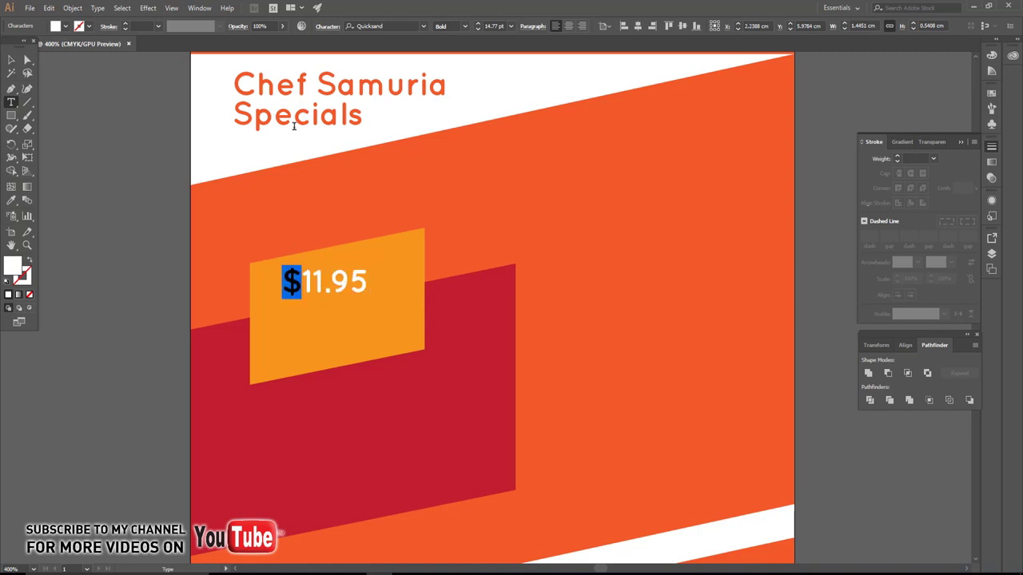
left_click(328, 26)
left_click(289, 159)
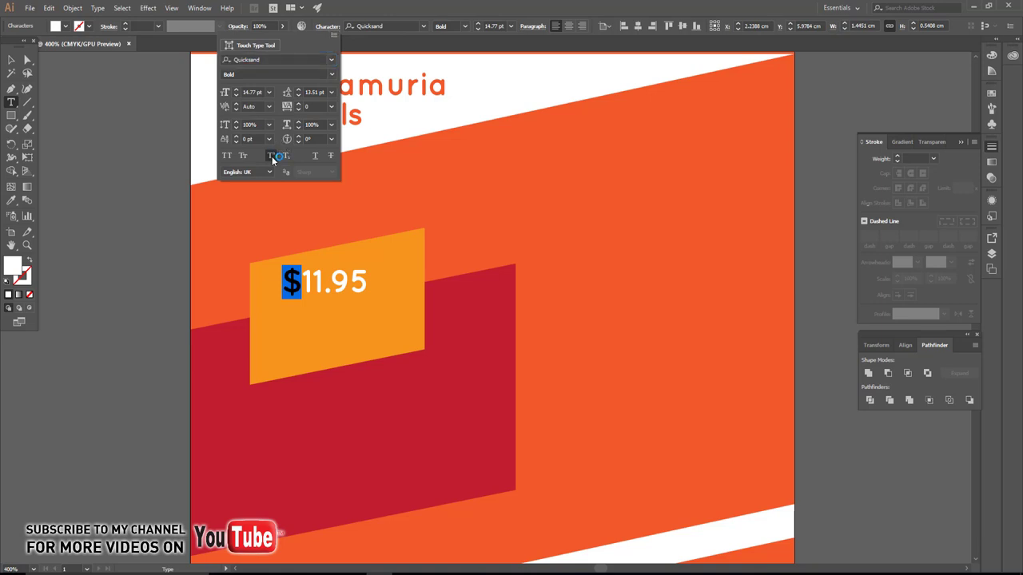
key("End")
key("shift+Left")
key("shift+Left")
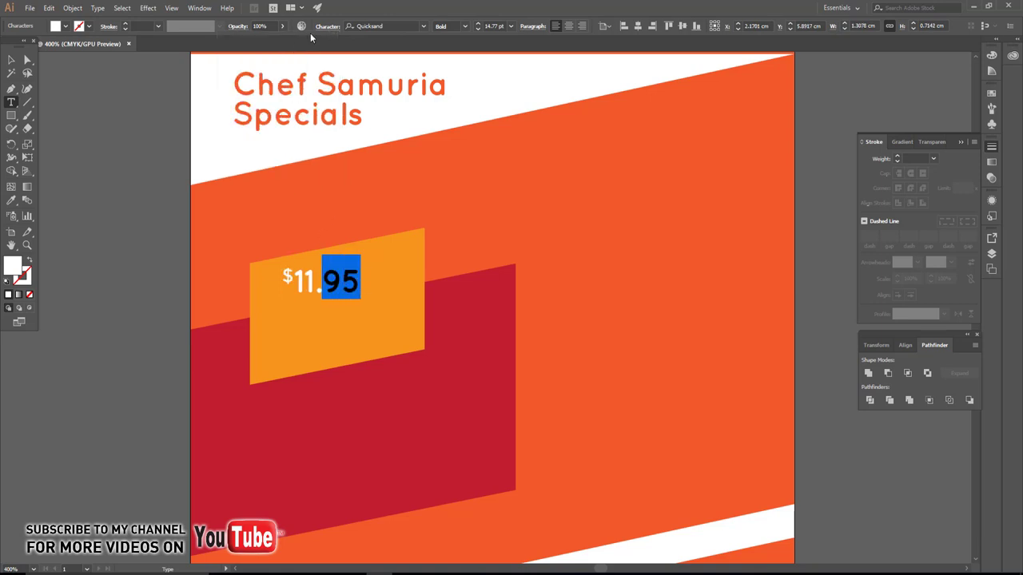
left_click(328, 26)
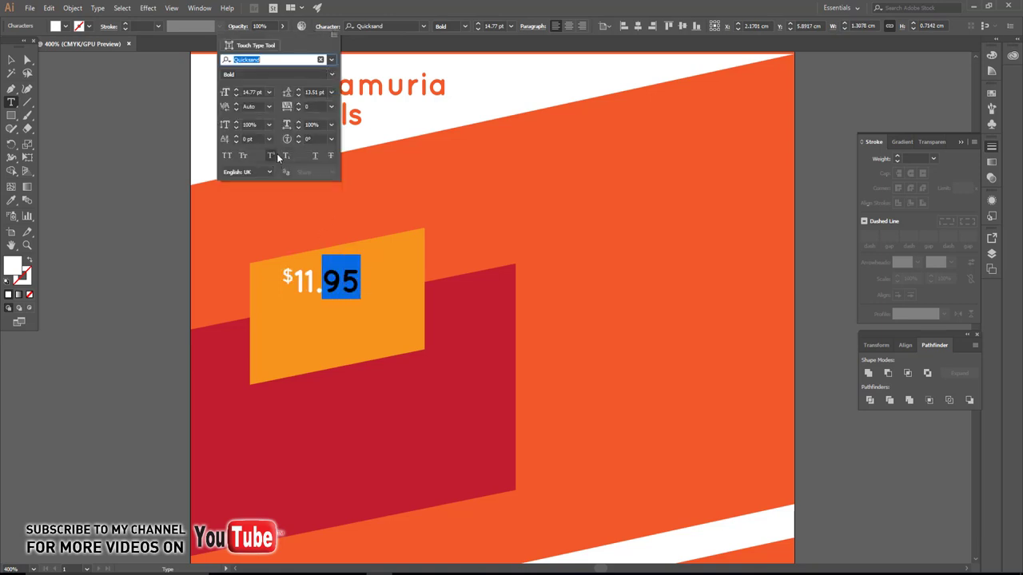
left_click(275, 155)
left_click(11, 60)
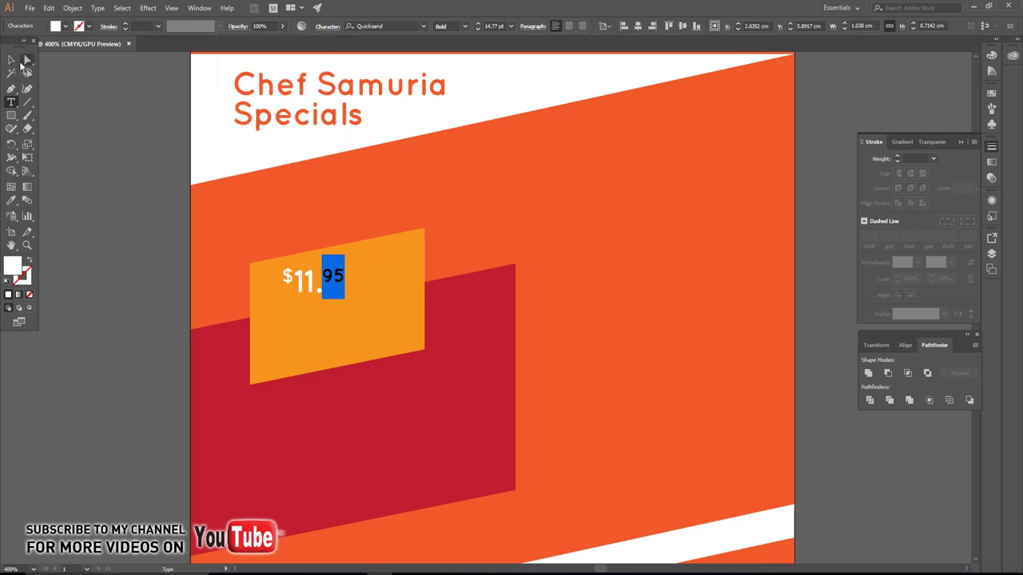
left_click(301, 286)
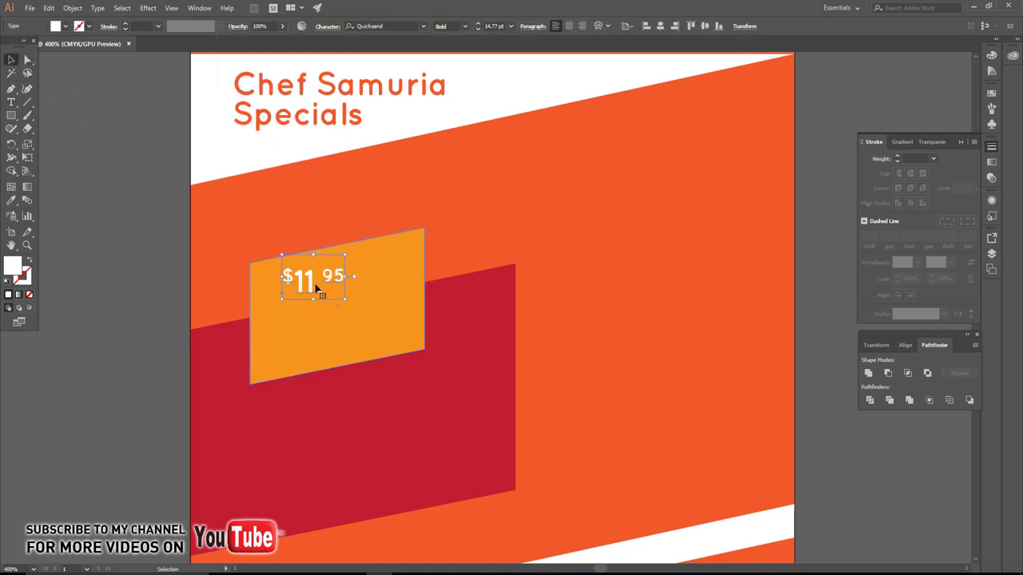
left_click_drag(345, 302, 384, 332)
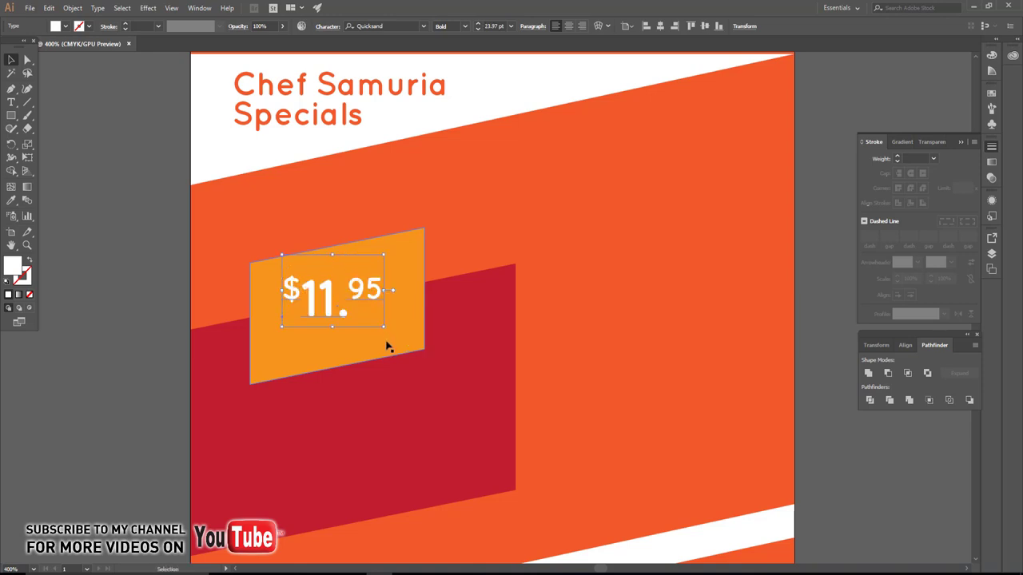
Step: Shrink the orange parallelogram inward from two corners to fit around the price
left_click(403, 342)
left_click_drag(425, 385, 394, 357)
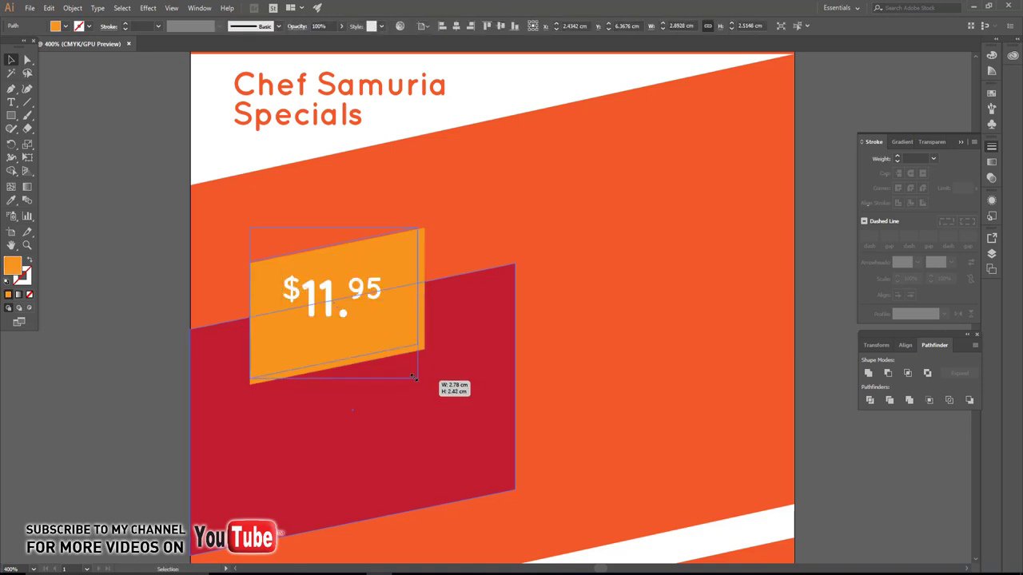
left_click_drag(252, 361, 266, 342)
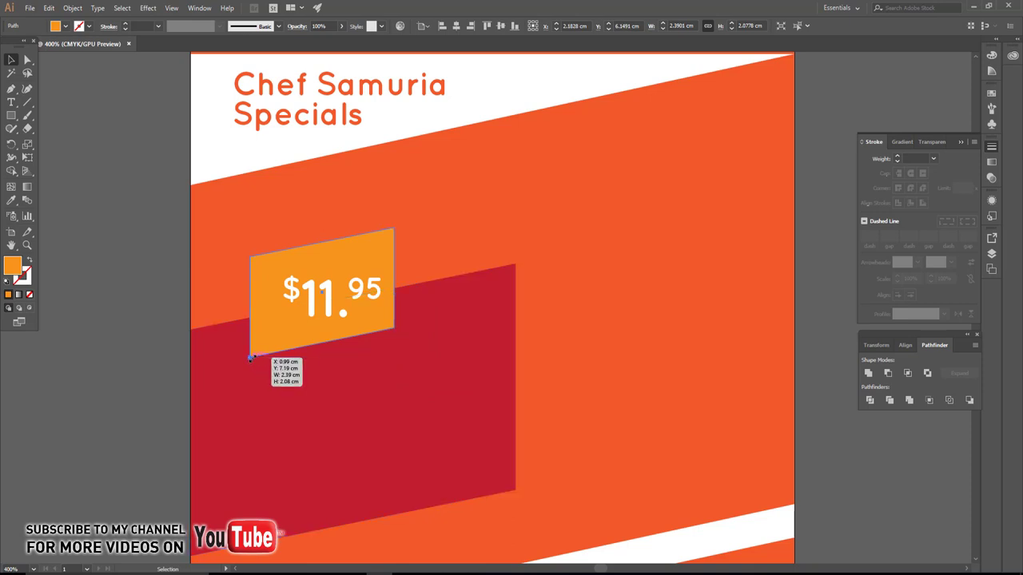
Step: Centre the $11.95 price horizontally and vertically on the orange tag
left_click(318, 300, "shift")
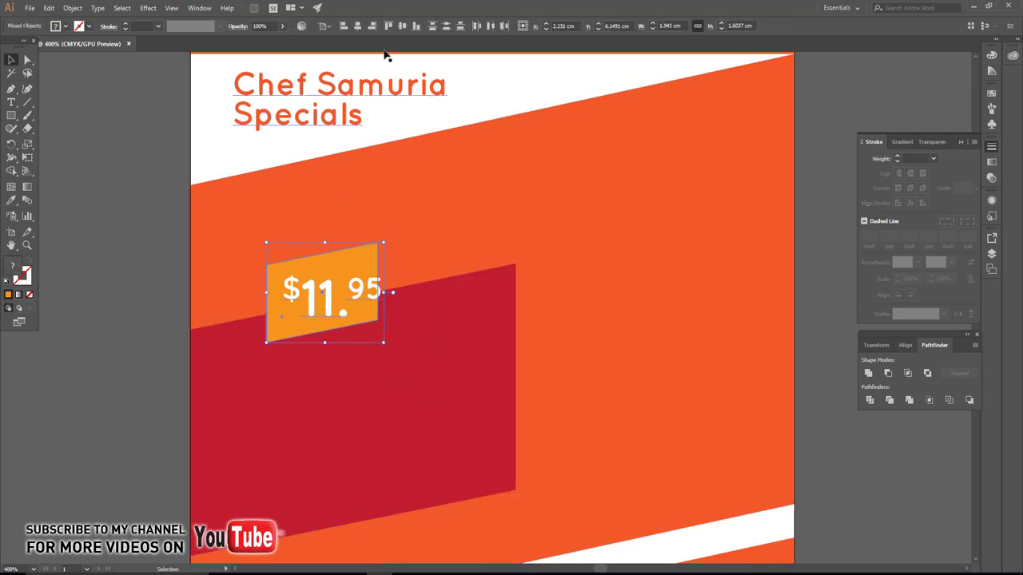
left_click(327, 25)
left_click(360, 34)
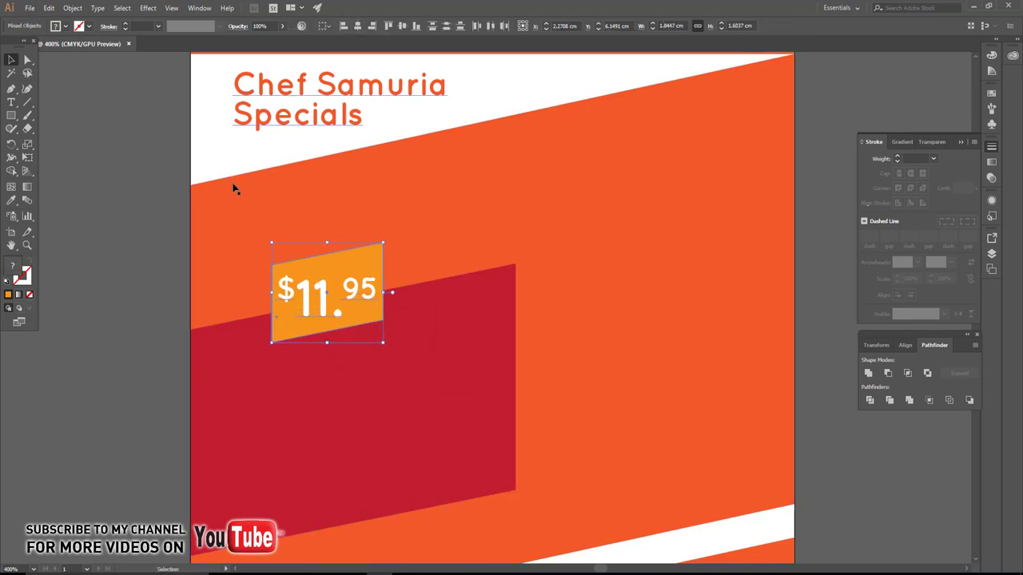
left_click(139, 244)
left_click_drag(265, 327, 267, 231)
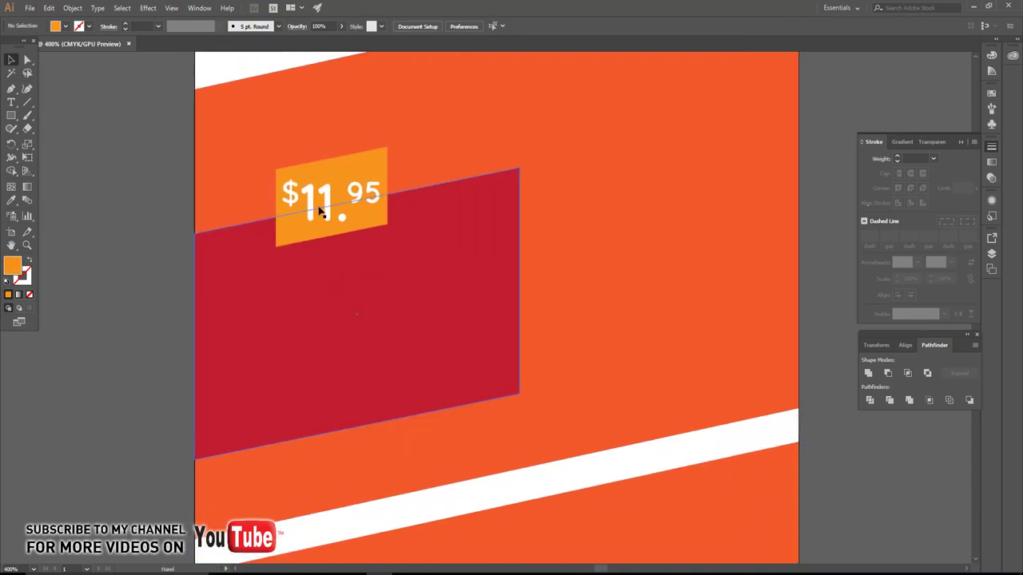
Step: Copy the price lower onto the red panel and retype it as 'Food Name'
left_click_drag(319, 209, 289, 333)
double_click(284, 321)
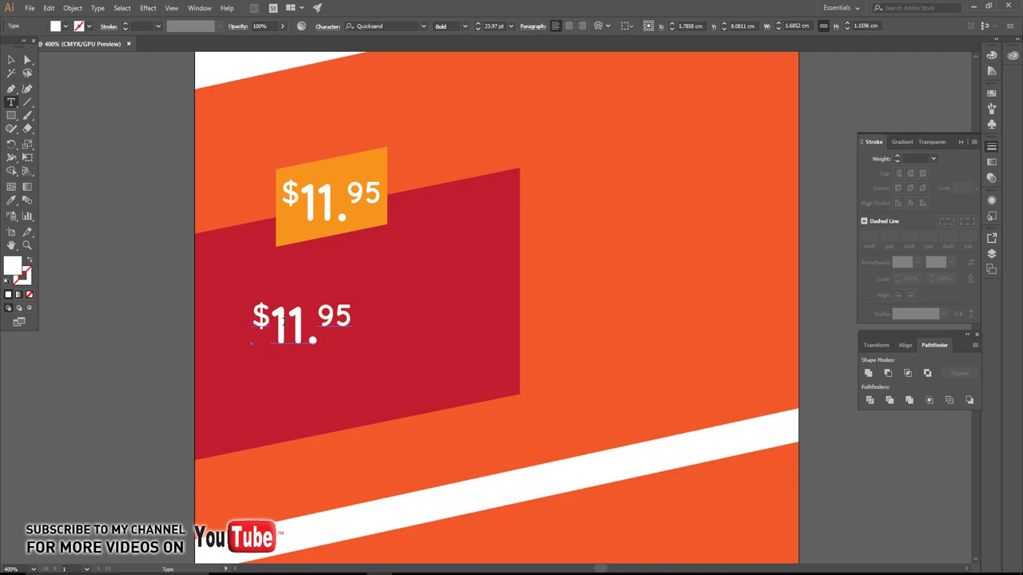
key("ctrl+a")
type("Food")
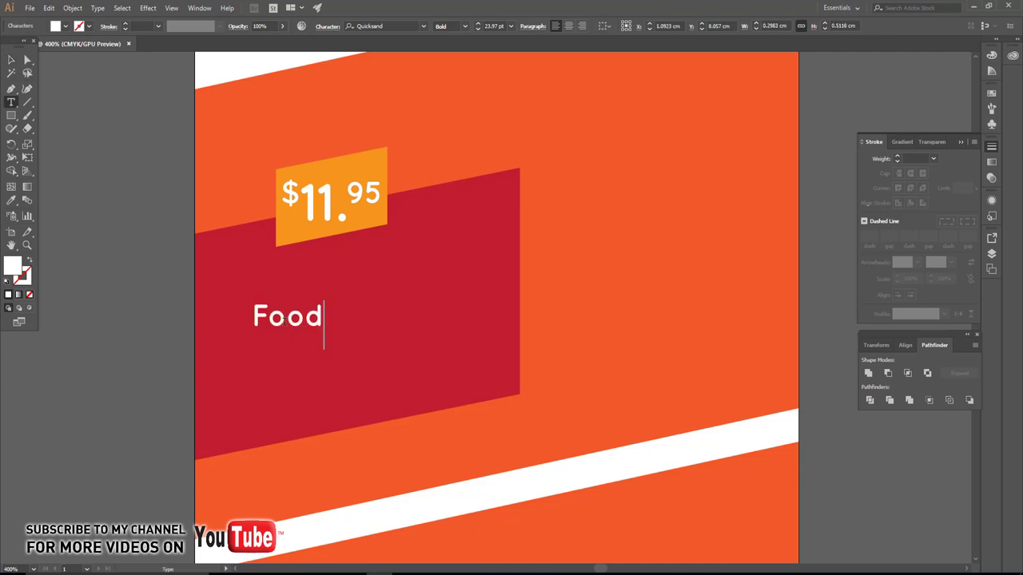
type(" NaME")
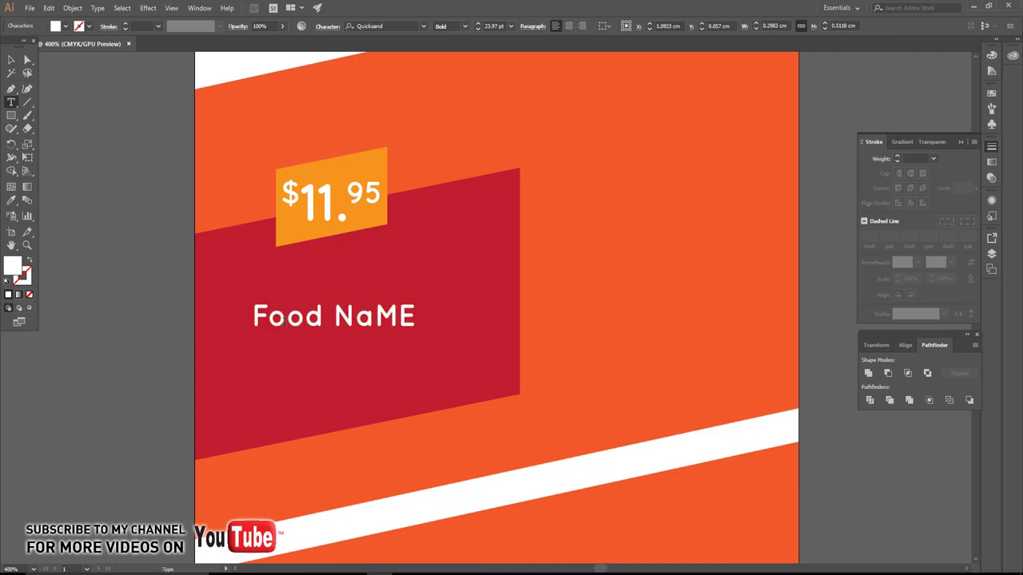
key("BackSpace")
key("BackSpace")
key("BackSpace")
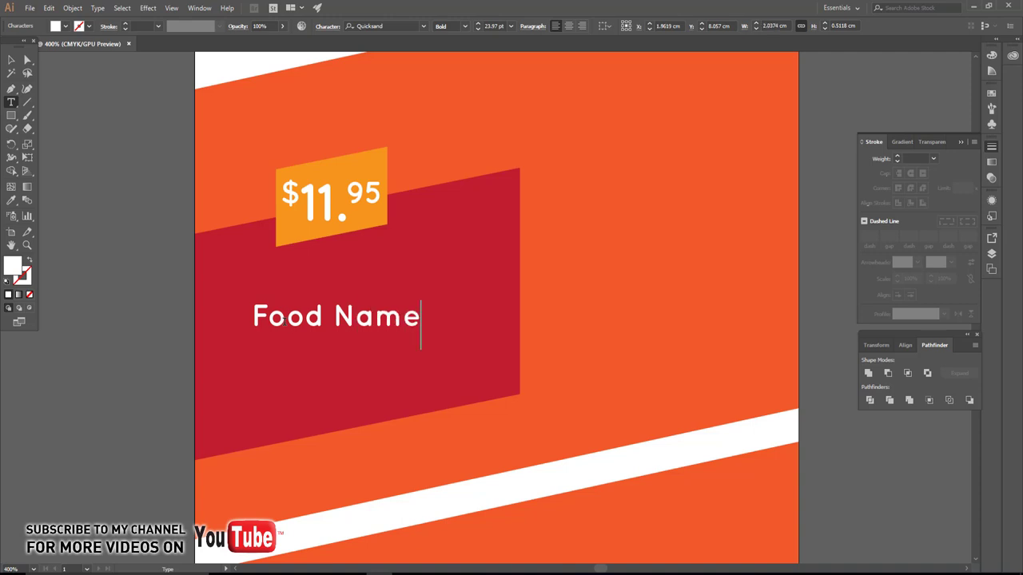
left_click(11, 60)
left_click(165, 184)
Step: Shrink the Food Name text slightly
scroll(300, 294, "up", 1)
left_click(356, 337)
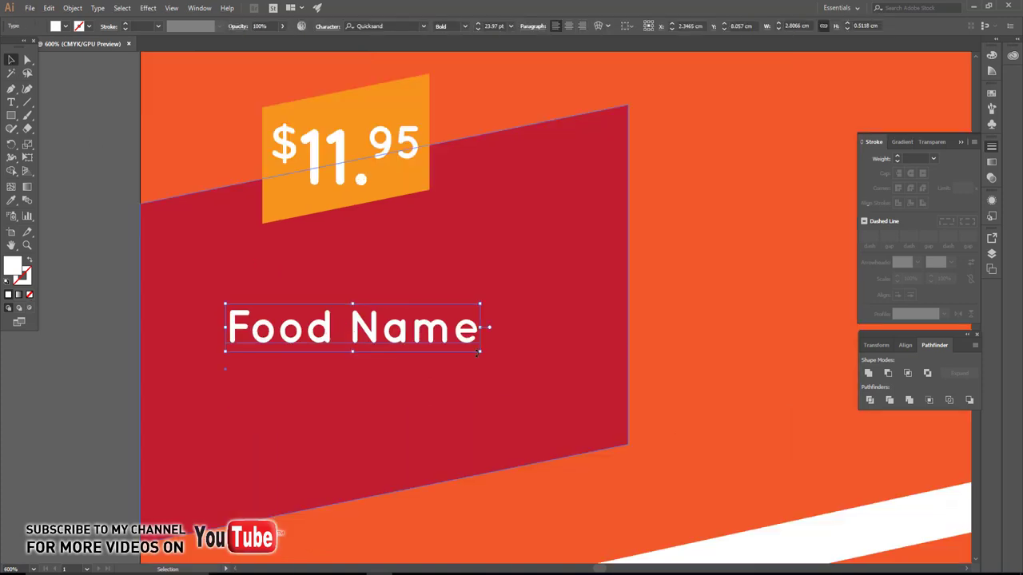
left_click_drag(481, 353, 419, 339)
left_click(54, 142)
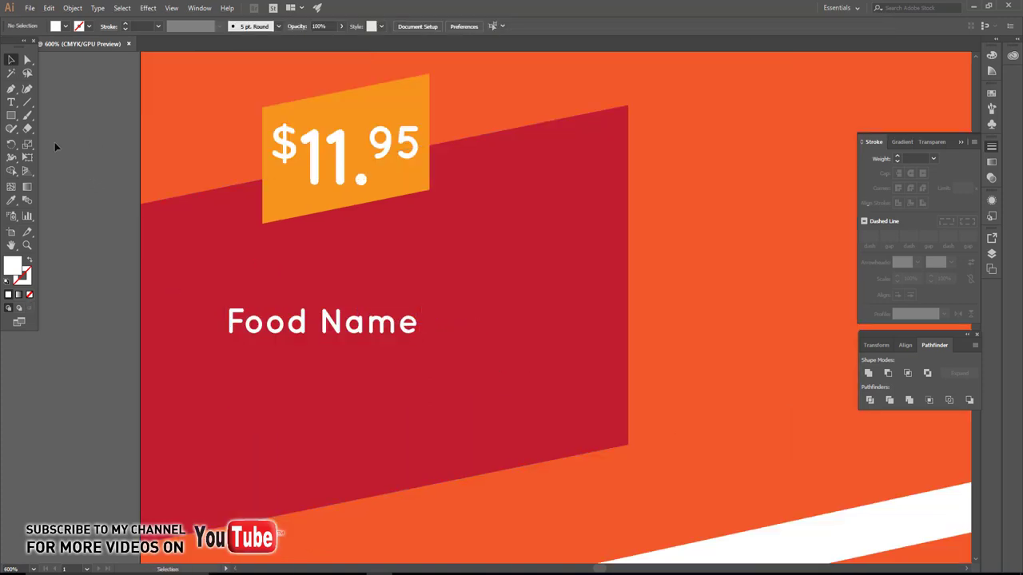
left_click(27, 103)
Step: Draw a line under Food Name with a white 1 pt stroke
mouse_move(231, 343)
left_mouse_down()
mouse_move(398, 364)
mouse_move(414, 348)
left_mouse_up()
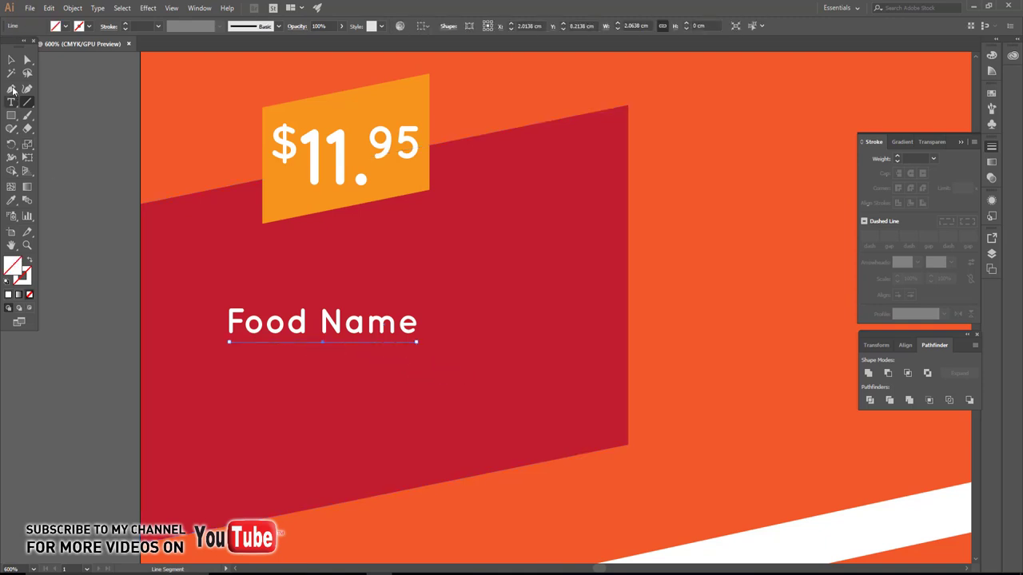
left_click(12, 60)
left_click(158, 26)
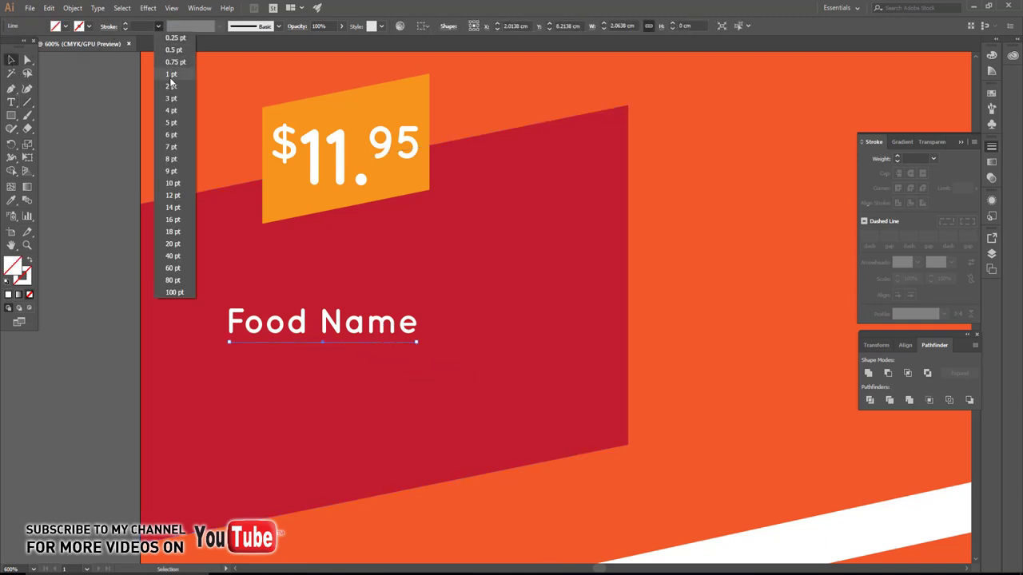
left_click(171, 73)
left_click(90, 27)
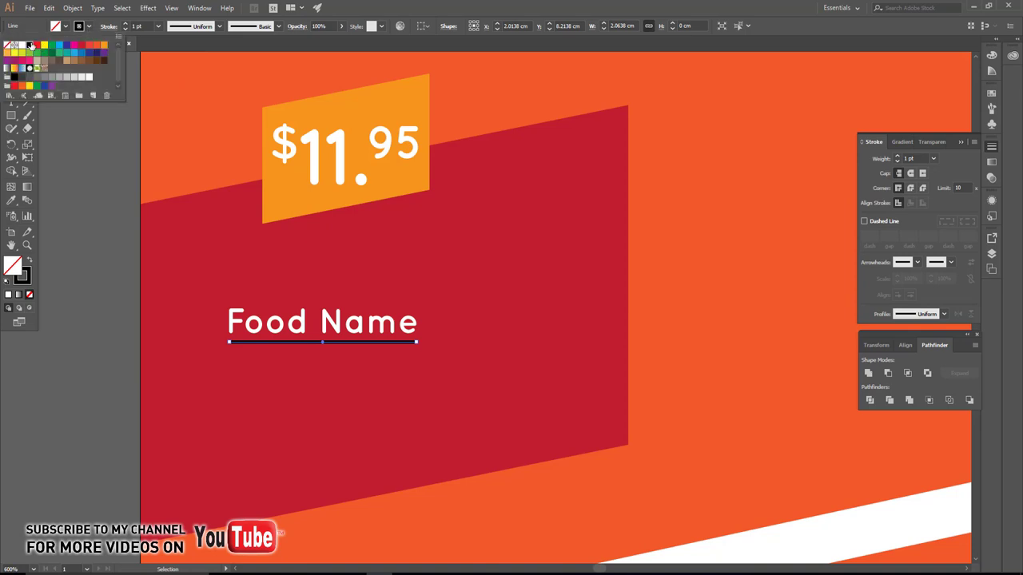
left_click(20, 45)
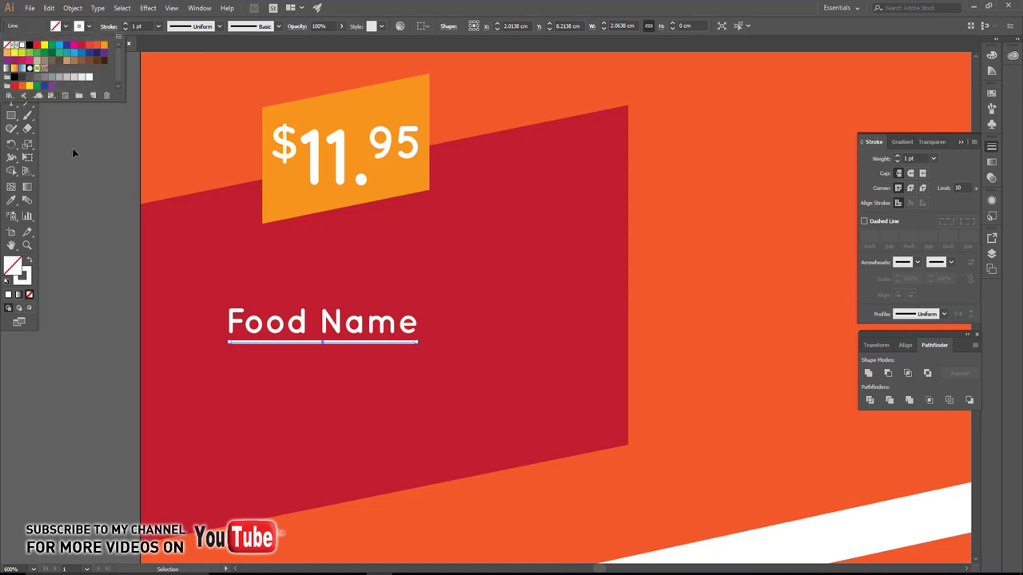
left_click(914, 174)
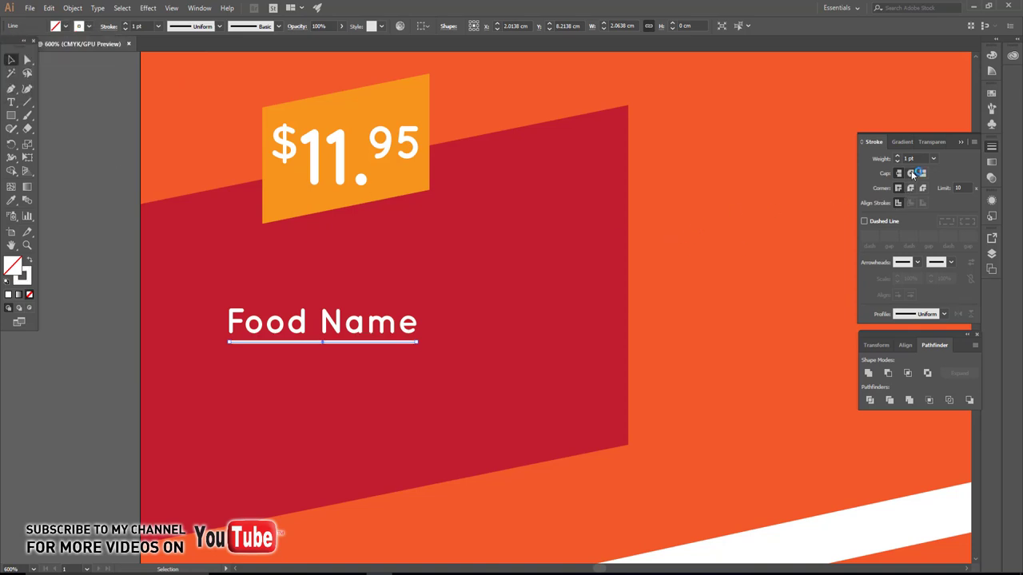
left_click(52, 134)
scroll(193, 238, "down", 1)
scroll(193, 238, "down", 1)
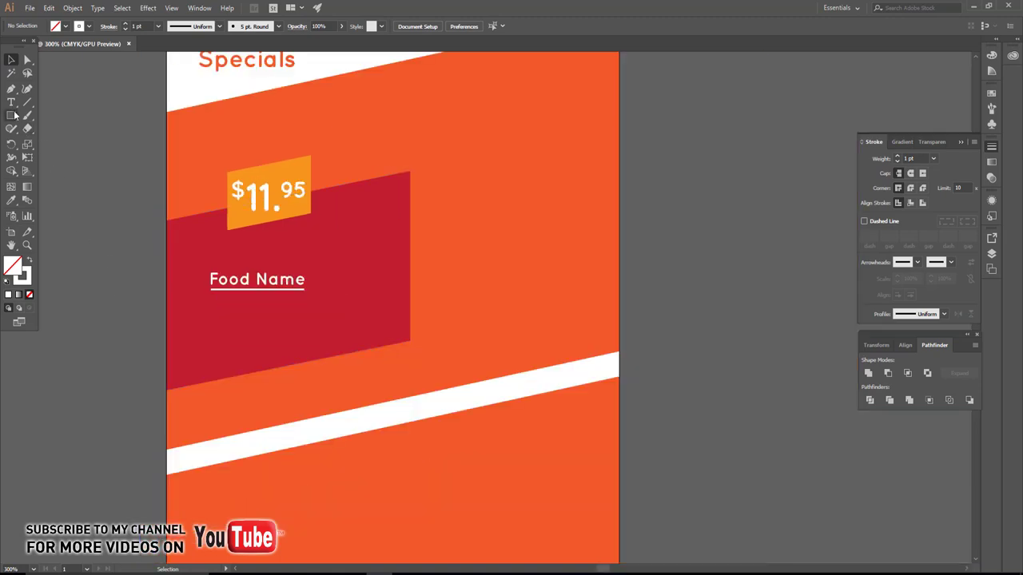
Step: Create a Lorem ipsum placeholder text area, then narrow and shorten it to a few lines
key("t")
left_click_drag(58, 340, 673, 510)
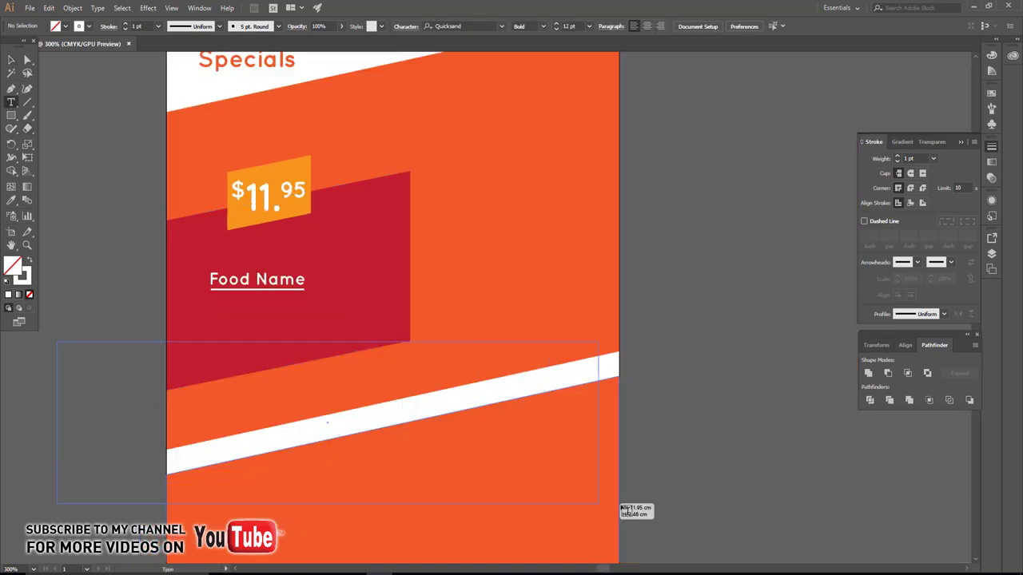
key("Escape")
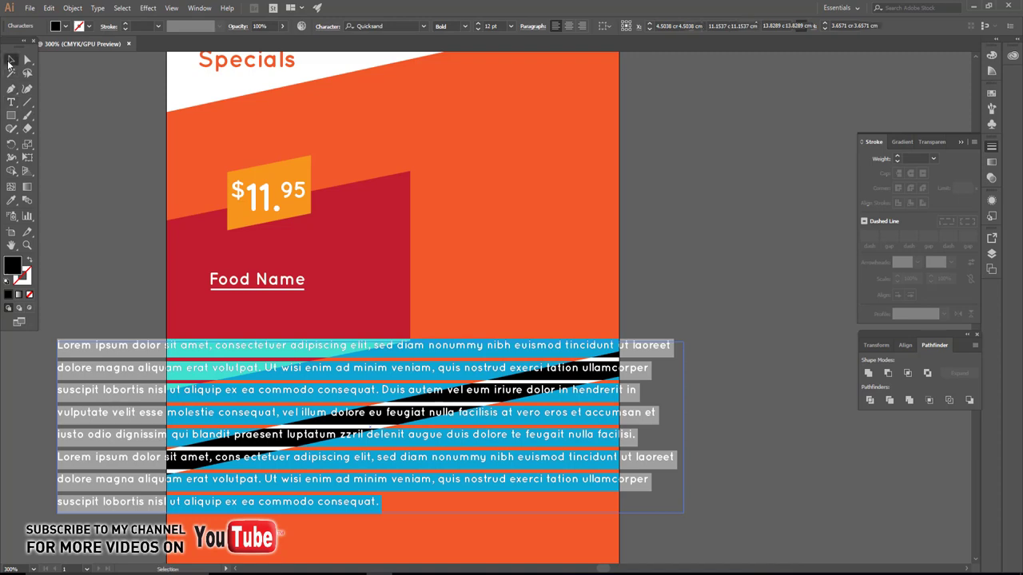
left_click_drag(684, 428, 313, 428)
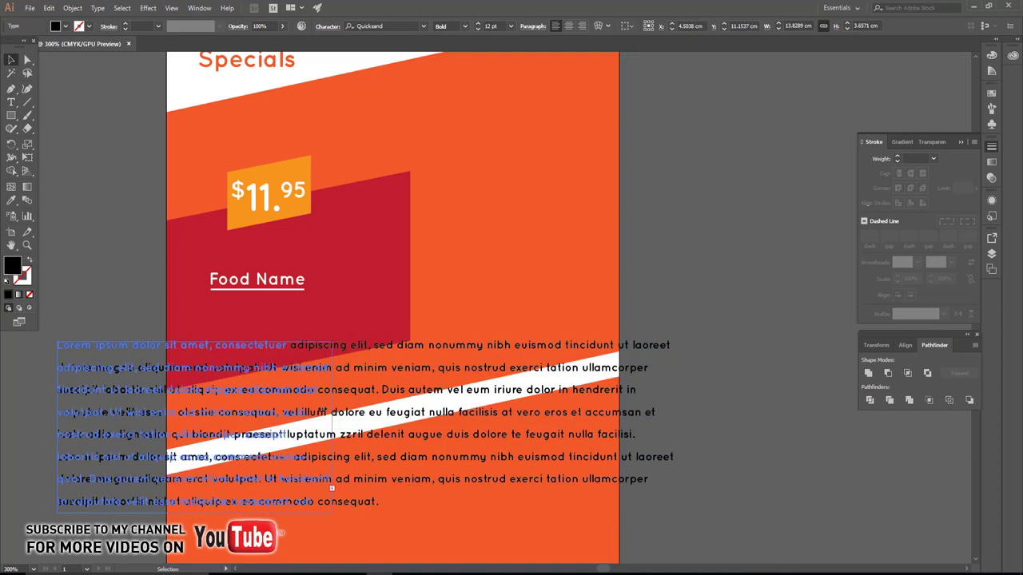
left_click_drag(185, 512, 181, 391)
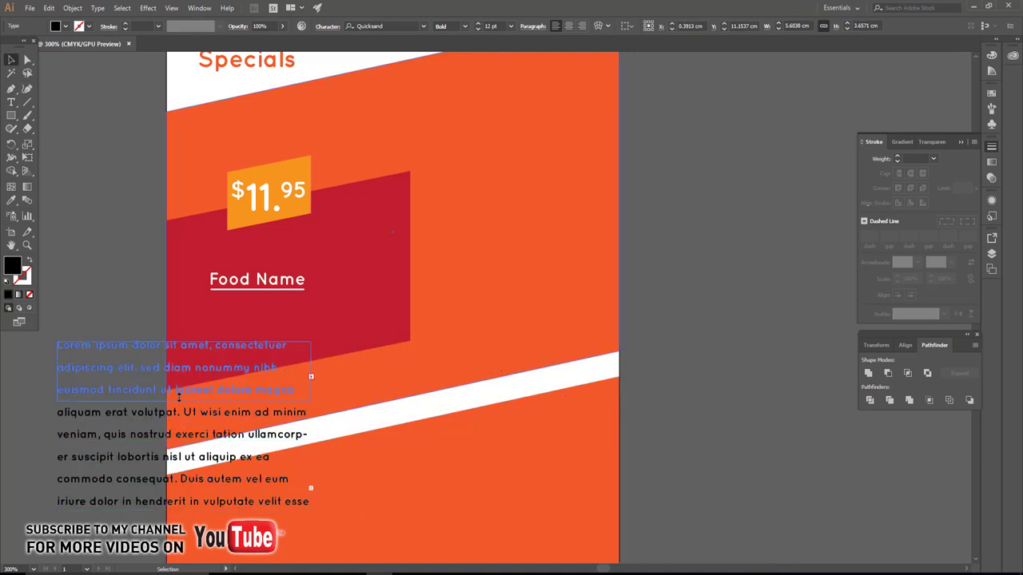
Step: Tighten the paragraph's line spacing and trim the text frame's width and height
key("alt+Up")
key("alt+Up")
key("alt+Up")
key("alt+Up")
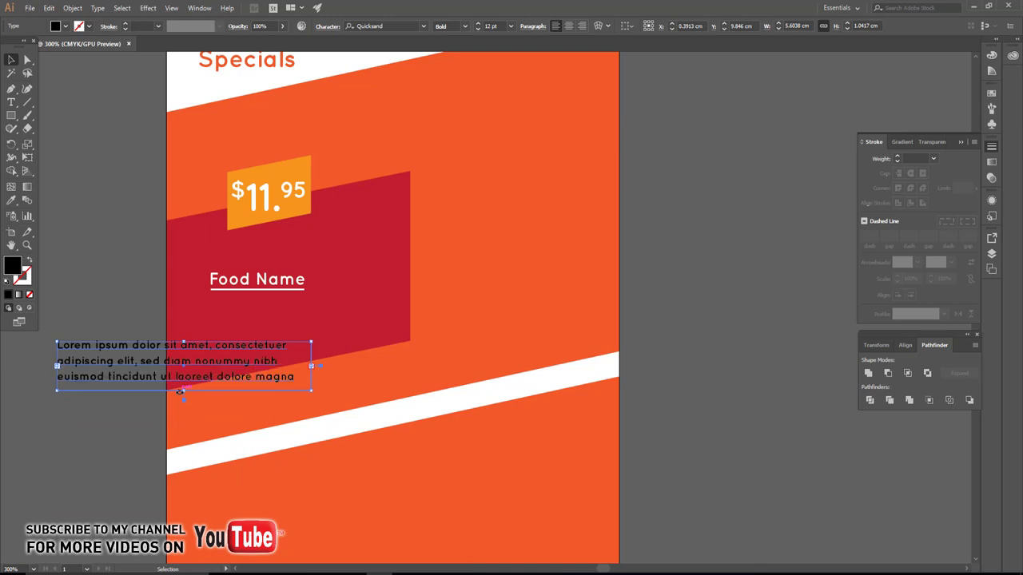
key("alt+Up")
key("alt+Up")
key("alt+Up")
key("alt+Down")
key("alt+Down")
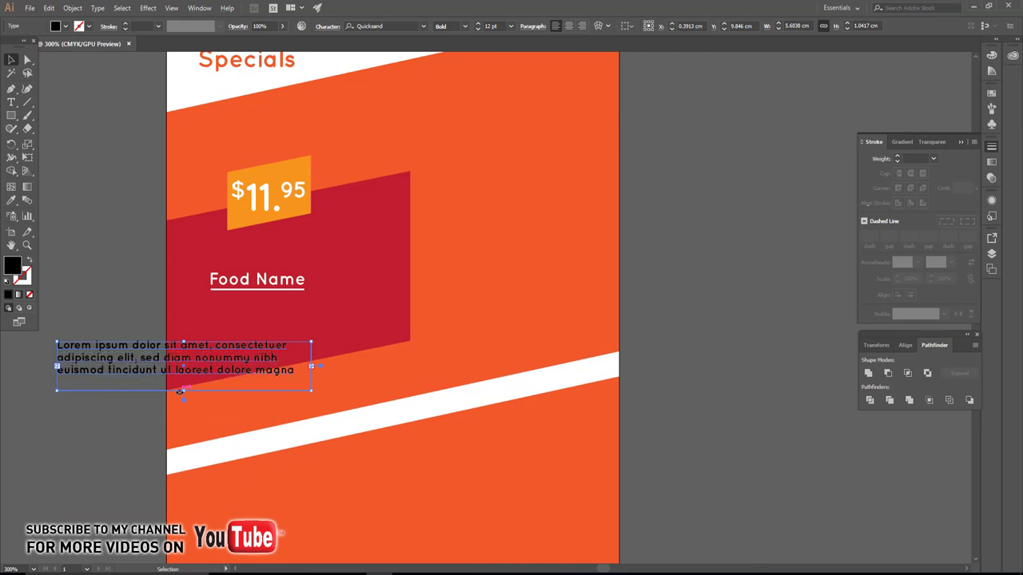
left_click_drag(311, 366, 280, 366)
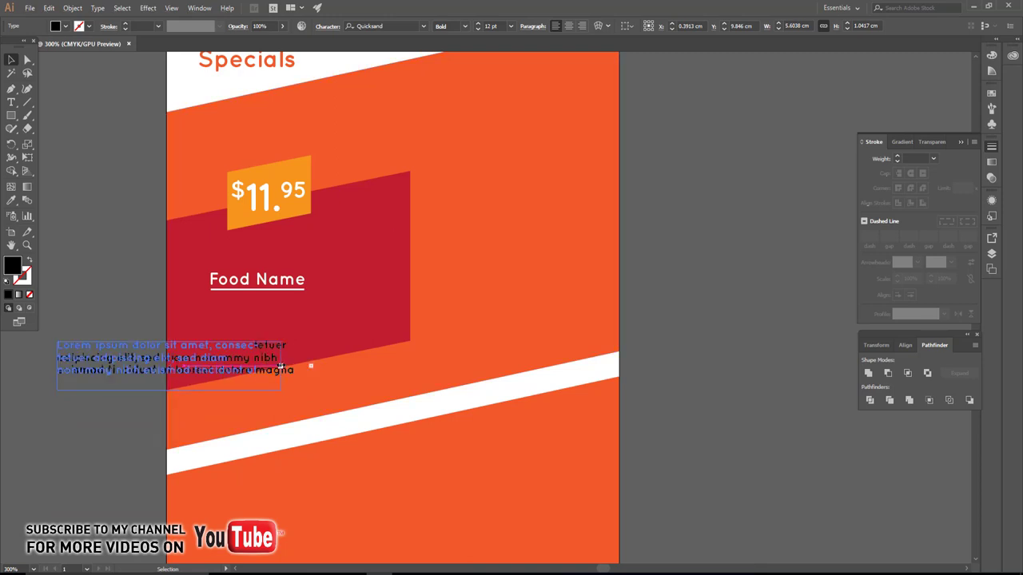
mouse_move(170, 392)
left_mouse_down()
mouse_move(170, 379)
mouse_move(295, 337)
mouse_move(313, 317)
mouse_move(320, 326)
left_mouse_up()
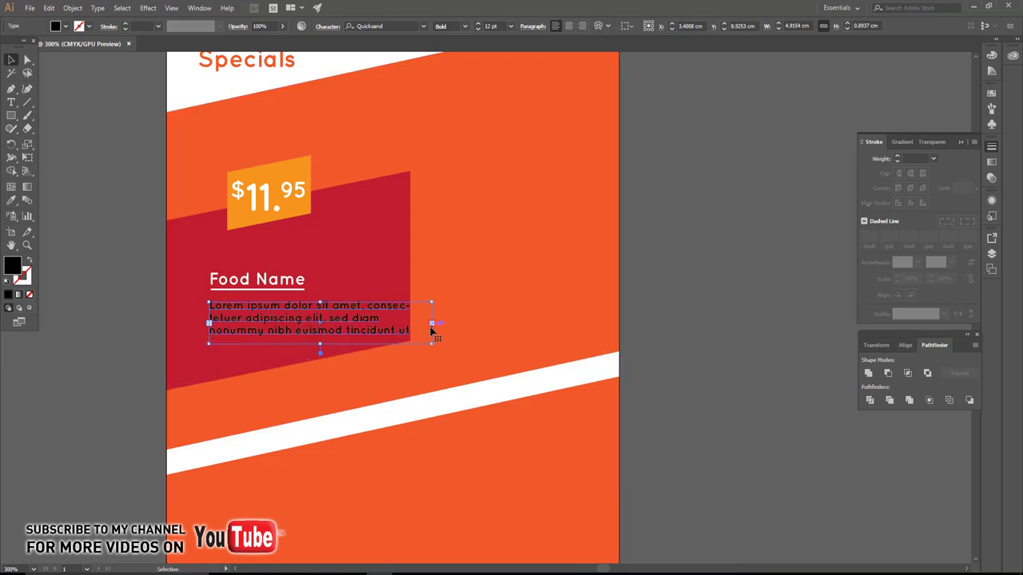
Step: Narrow the body text frame and justify the paragraph on all lines
left_click_drag(429, 324, 383, 323)
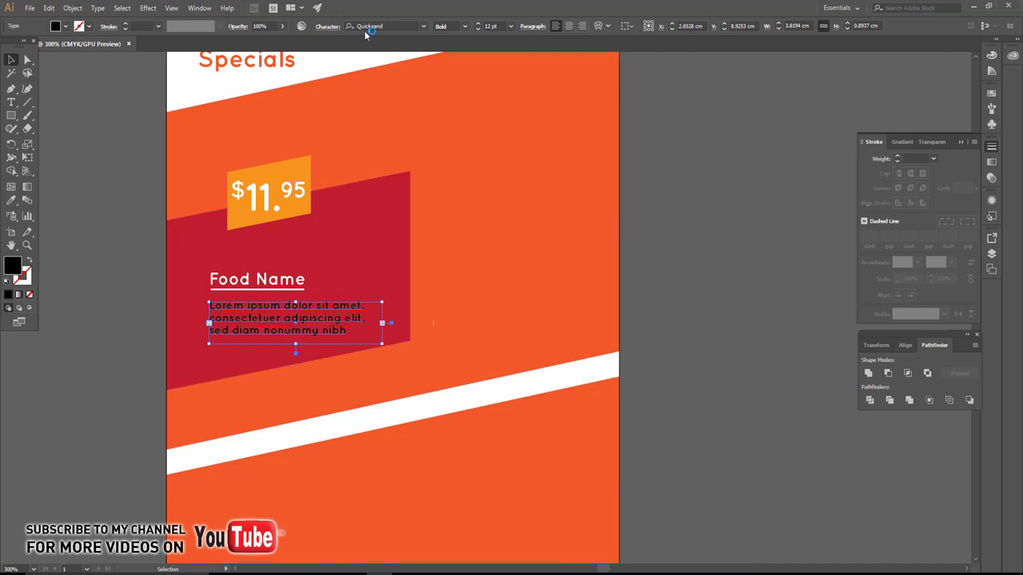
left_click(532, 26)
left_click(536, 46)
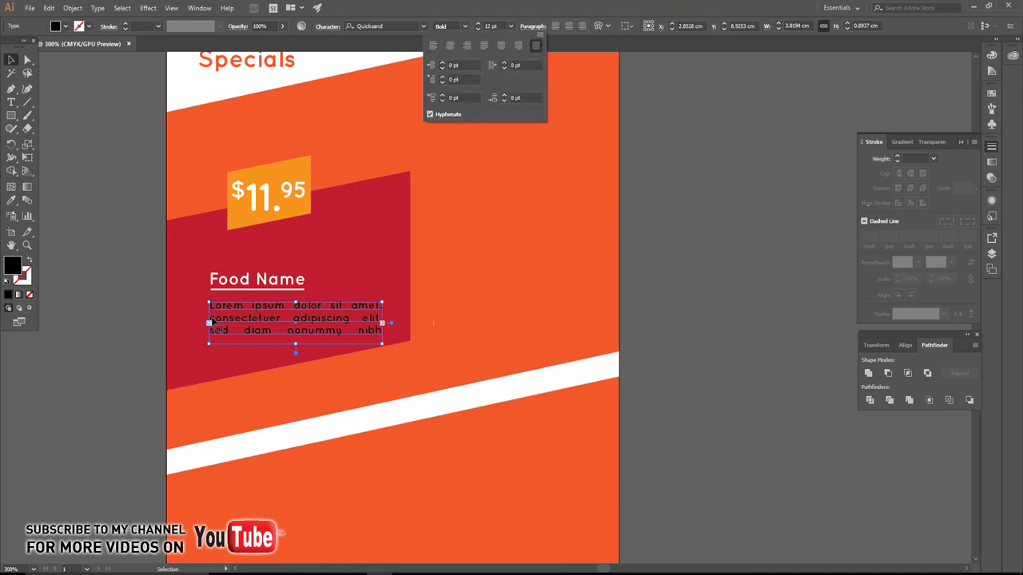
key("Escape")
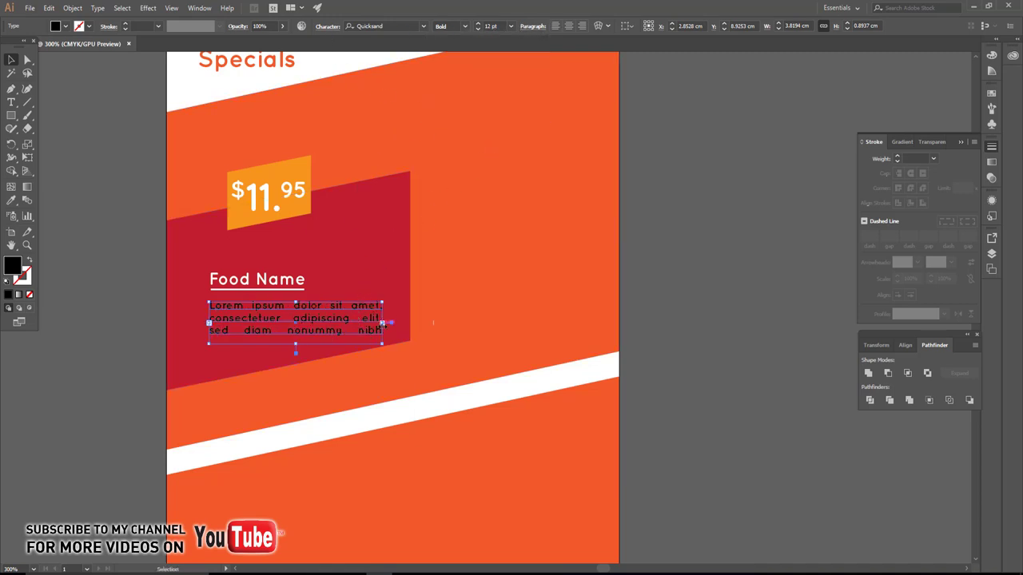
left_click_drag(382, 323, 369, 323)
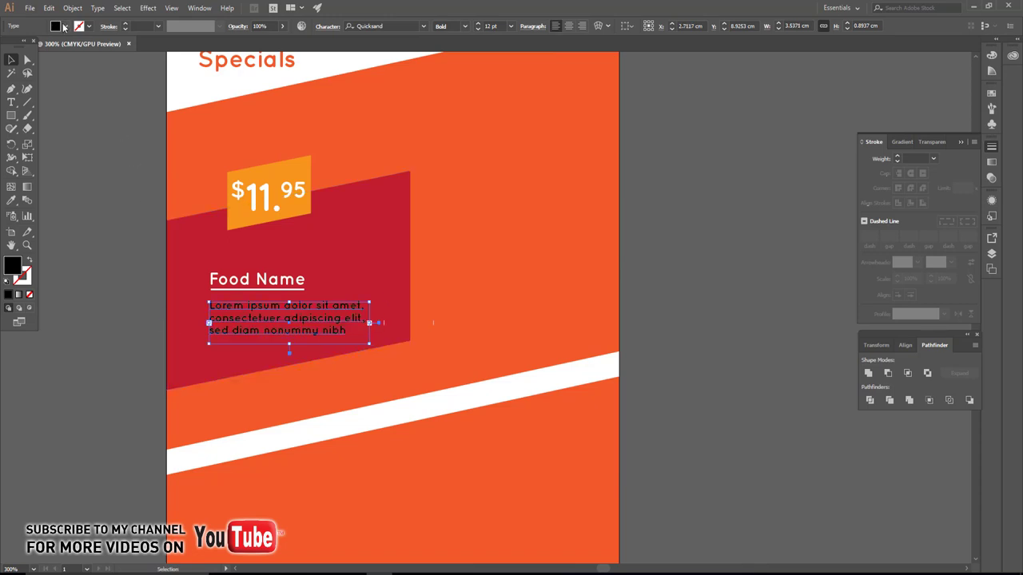
Step: Make the body text white and convert it to outlines
left_click(64, 26)
left_click(22, 46)
left_click(94, 190)
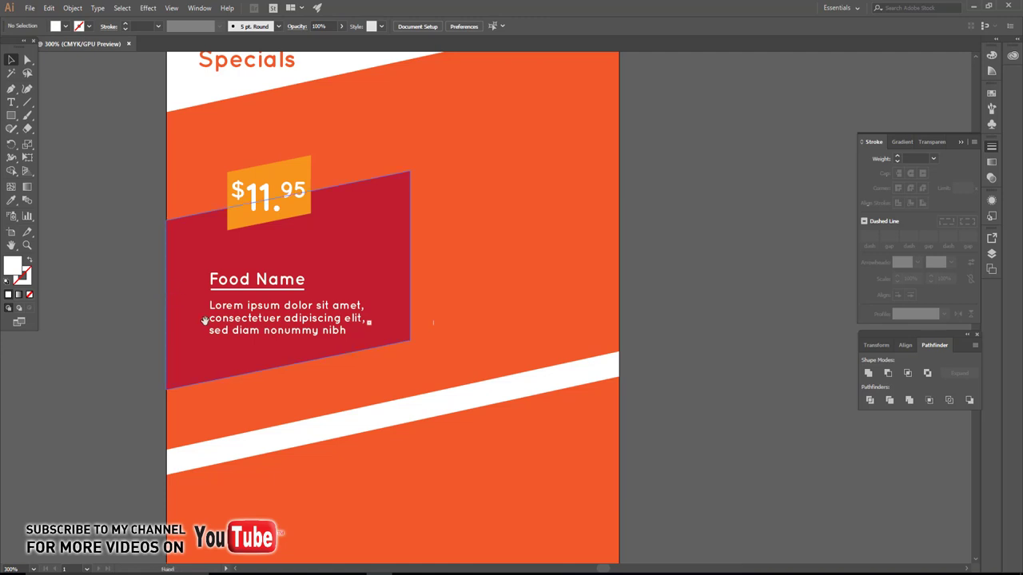
left_click_drag(205, 321, 207, 277)
left_click(266, 280)
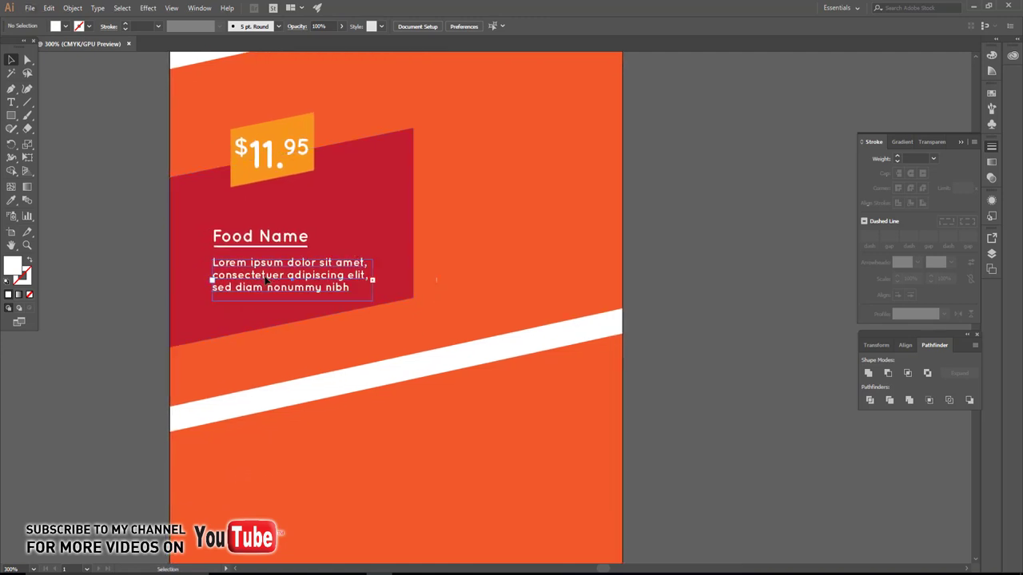
right_click(264, 279)
left_click(288, 349)
left_click(133, 325)
left_click_drag(232, 343, 258, 317)
Step: Group the outlined body text with the Food Name text
left_click(308, 234)
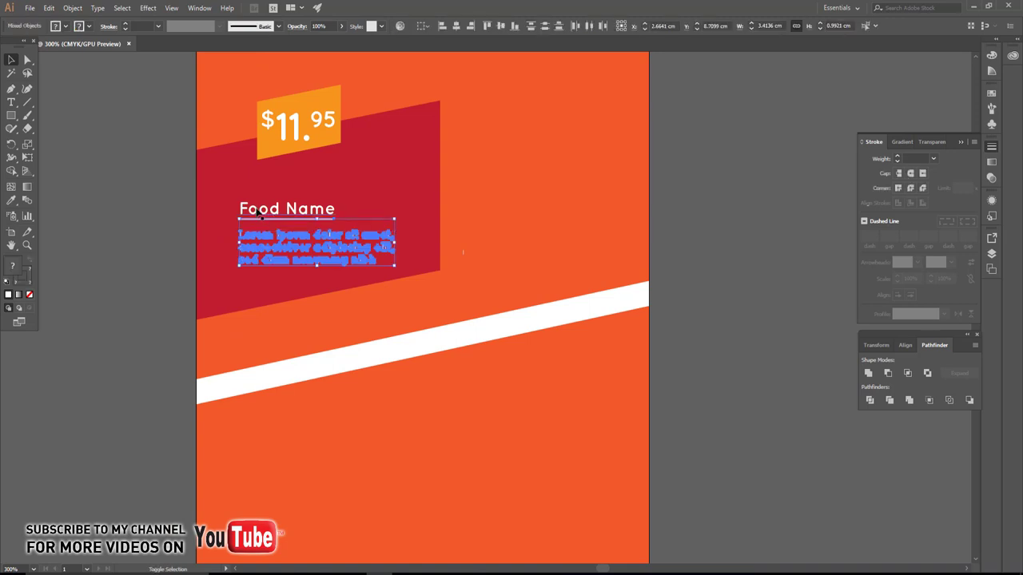
left_click(260, 213, "shift")
left_click(72, 8)
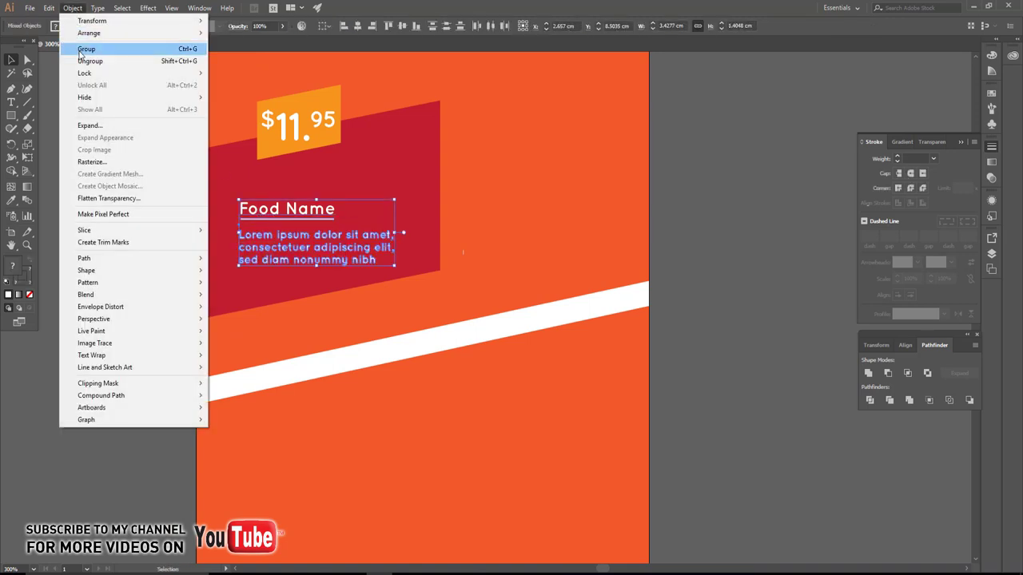
left_click(80, 49)
left_click(331, 303)
left_click_drag(330, 304, 331, 329)
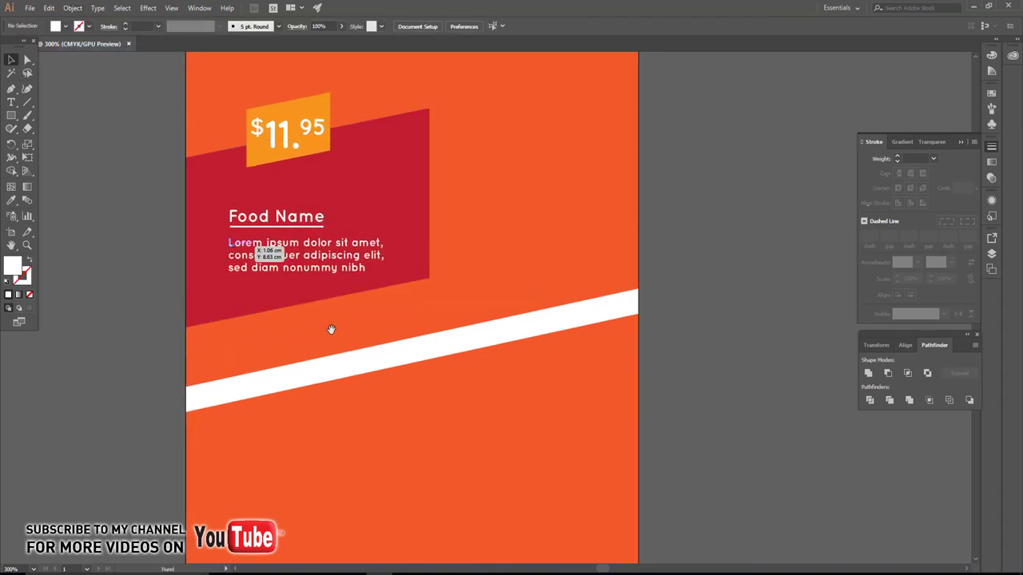
Step: Scale the red panel slightly smaller and reposition the Food Name block on it
left_click(392, 217)
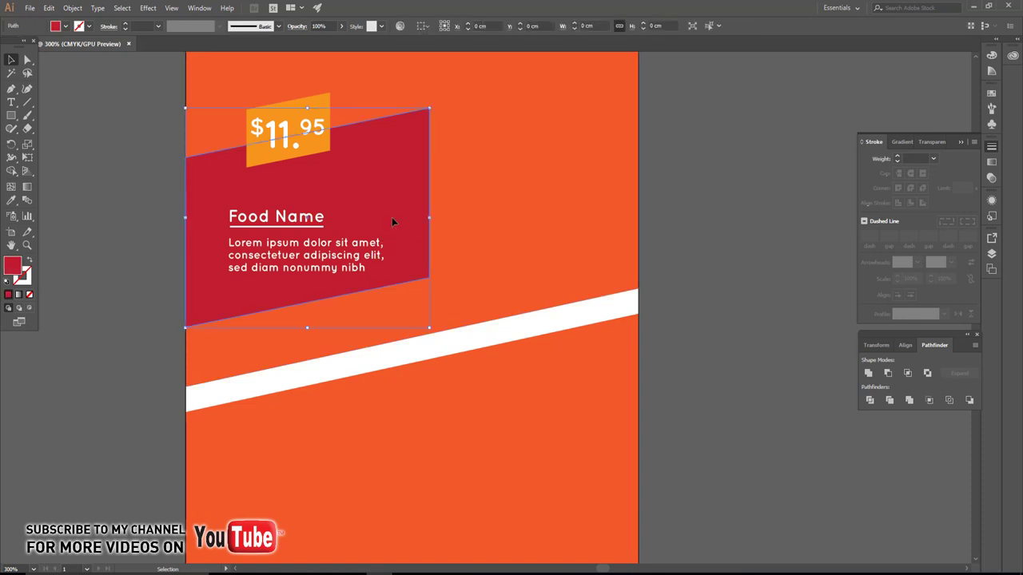
left_click_drag(430, 327, 407, 308)
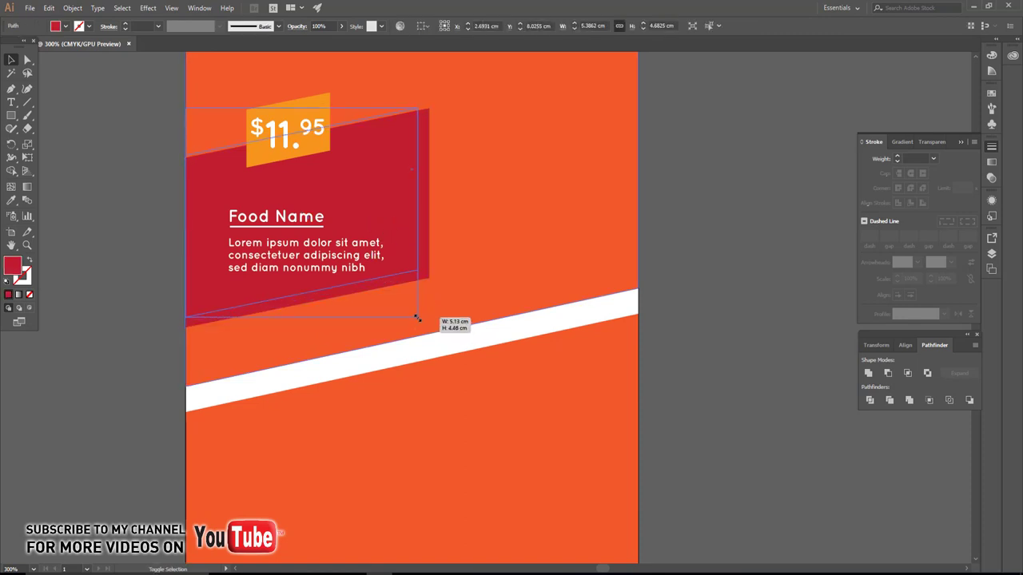
left_click_drag(299, 219, 300, 192)
left_click(144, 193)
key("ctrl+minus")
key("ctrl+minus")
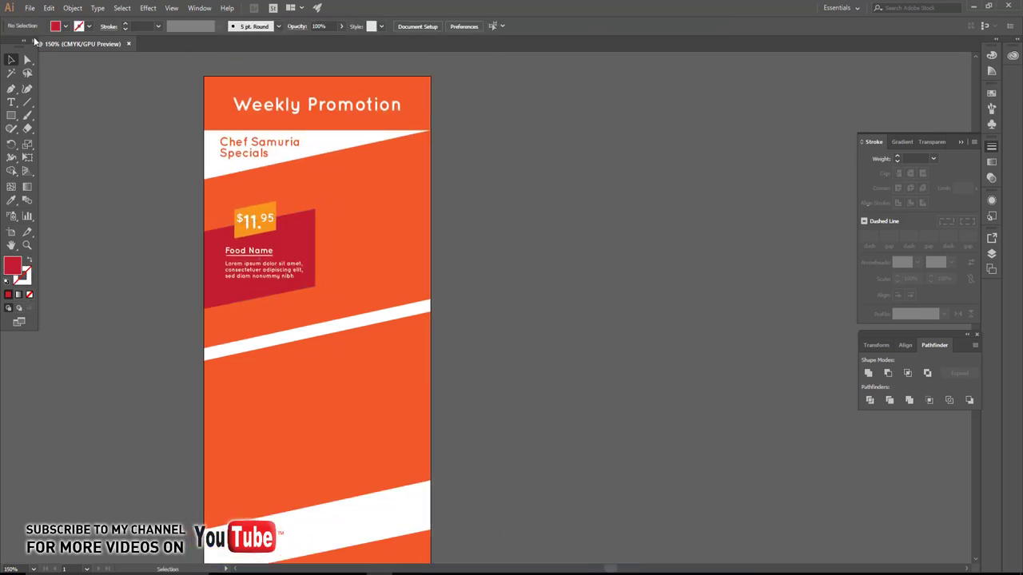
Step: Place the a0000370_main sushi photo and enlarge it over the slanted band
left_click(32, 9)
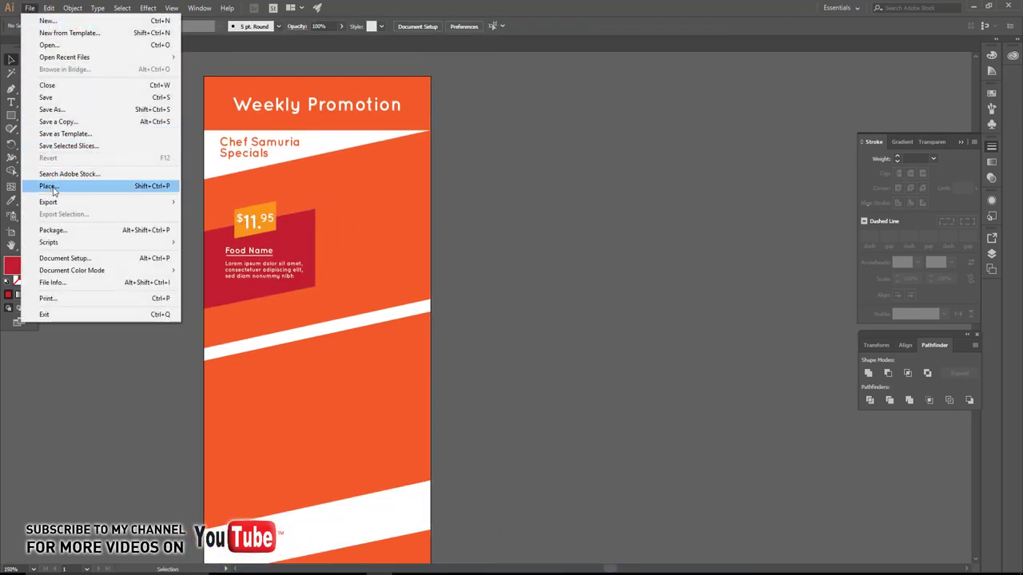
left_click(48, 189)
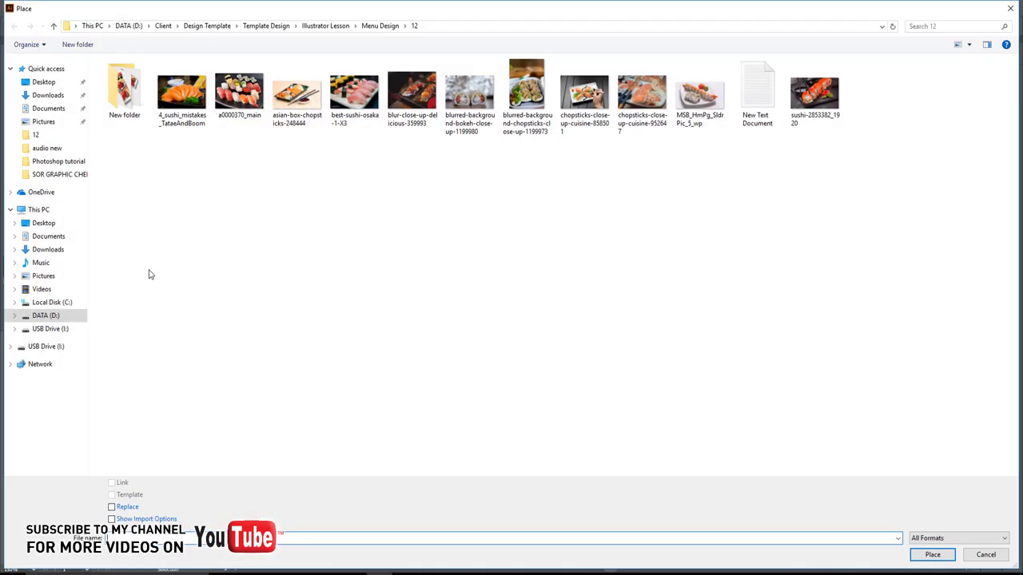
left_click(201, 110)
double_click(239, 95)
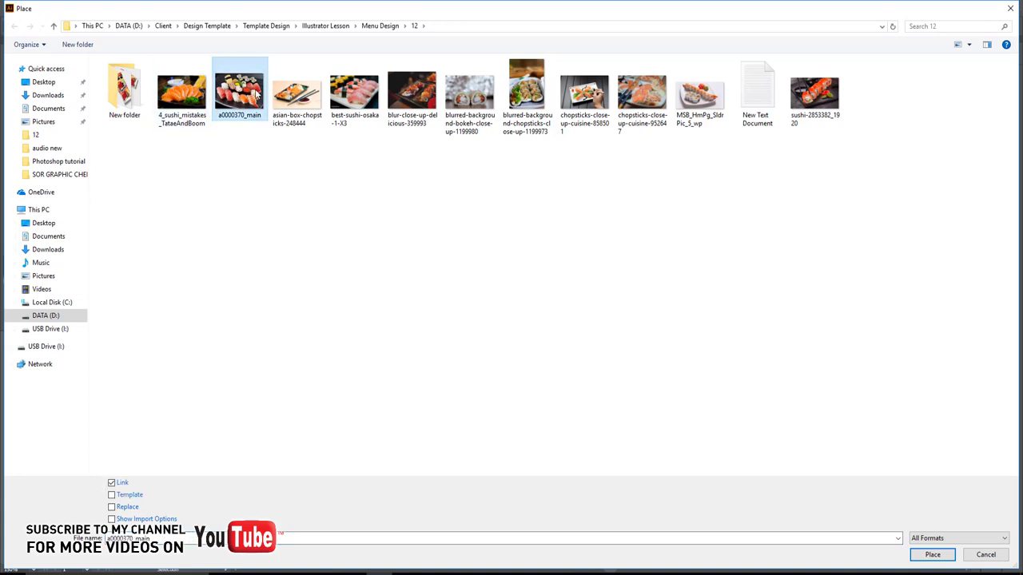
left_click(272, 155)
left_click_drag(324, 204, 256, 179)
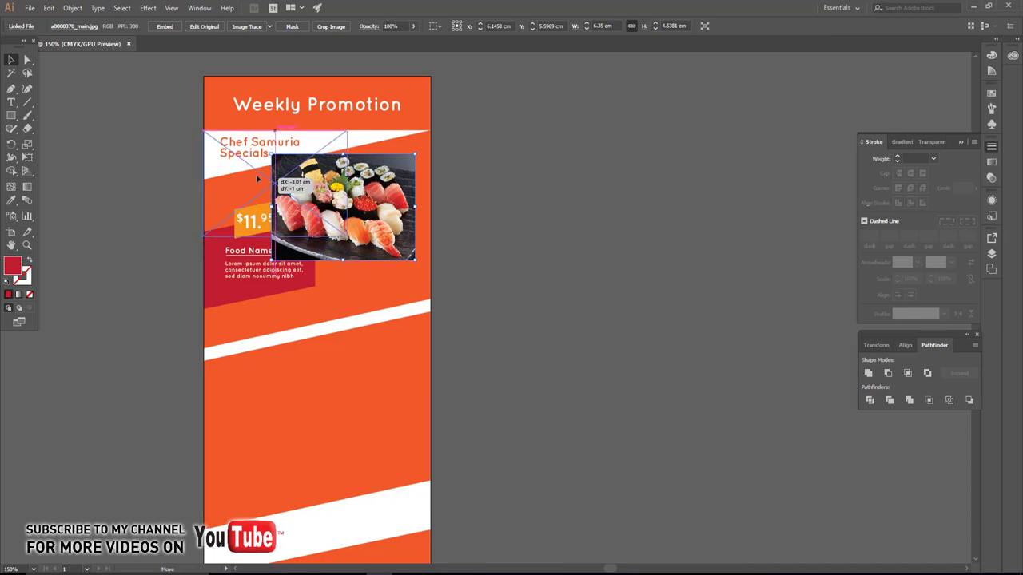
left_click_drag(348, 234, 501, 350)
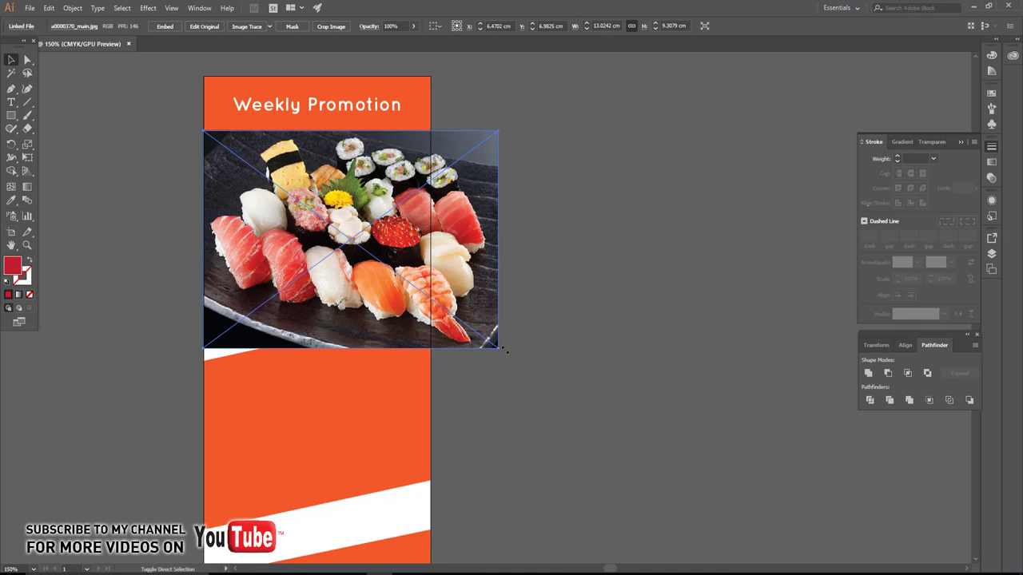
Step: Send the photo behind the artwork and clip it to the slanted band
key("ctrl+shift+bracketleft")
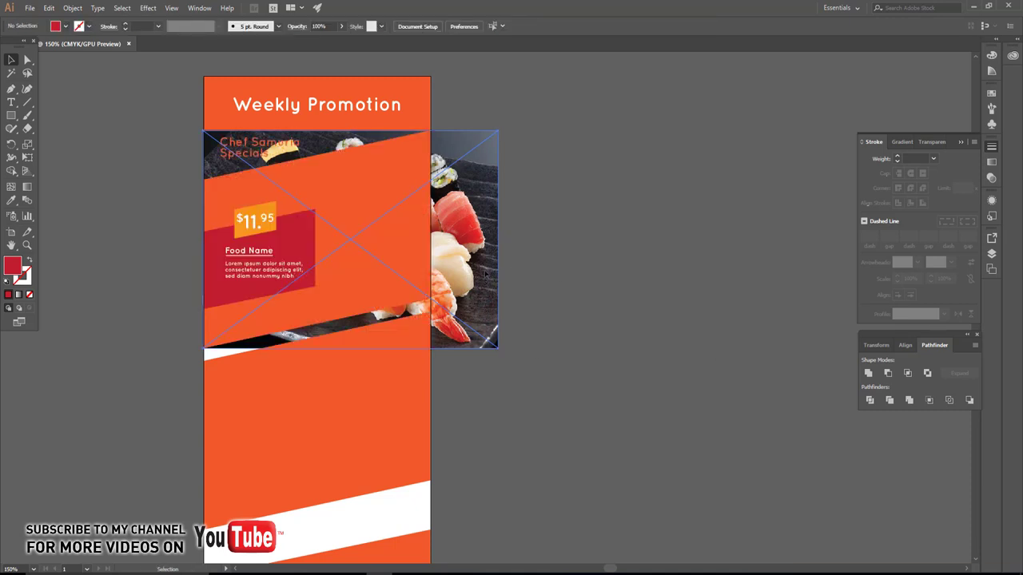
left_click_drag(492, 275, 458, 276)
right_click(373, 208)
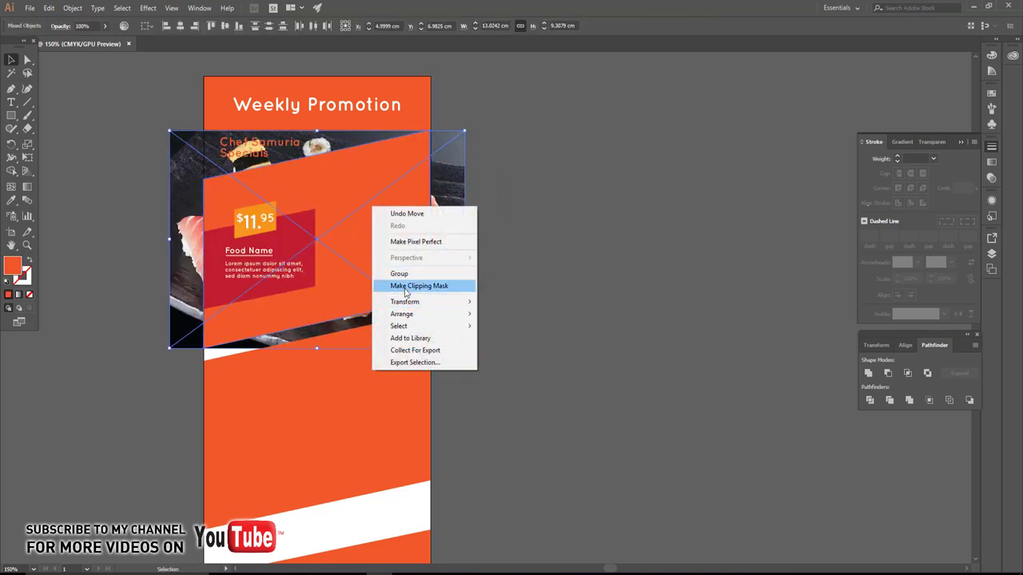
left_click(419, 285)
left_click(515, 282)
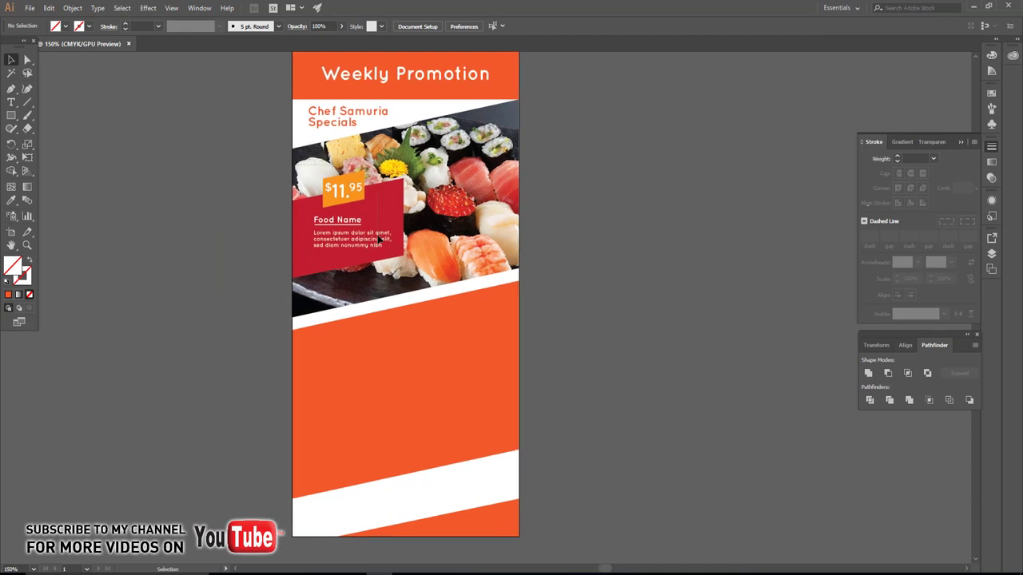
Step: Copy the clipped sushi panel with its price directly below the original
left_click(380, 238)
scroll(379, 238, "down", 1)
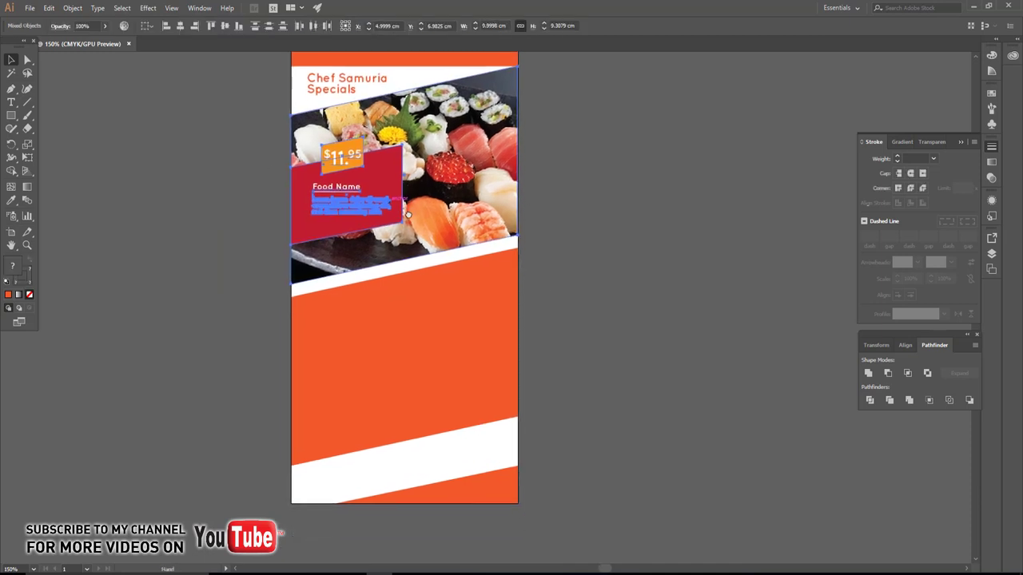
left_click(558, 287)
left_click_drag(444, 211, 450, 389)
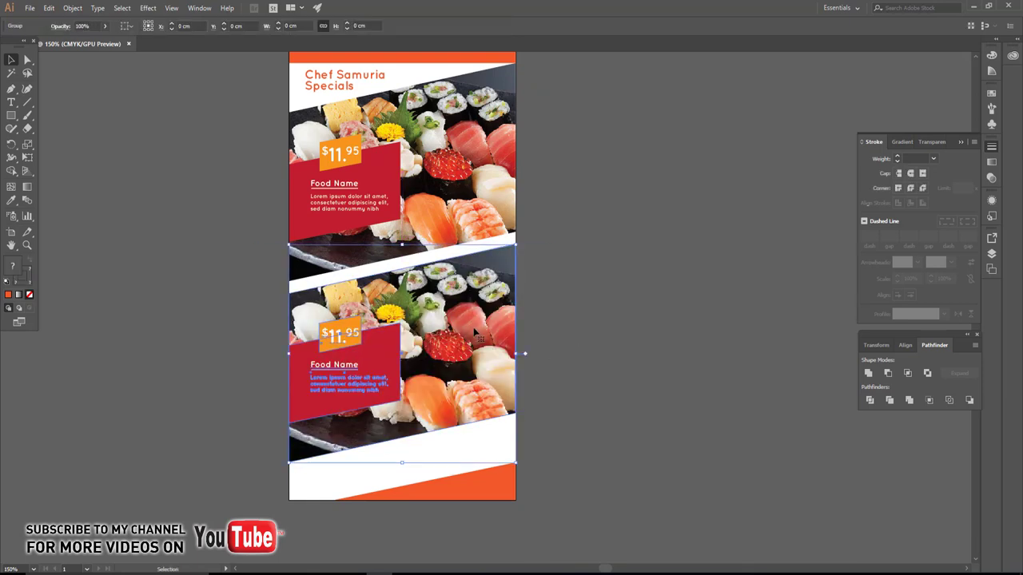
key("Delete")
Step: Delete the large orange block, ungroup the copied panel, and choose Relink for its photo
left_click(468, 342)
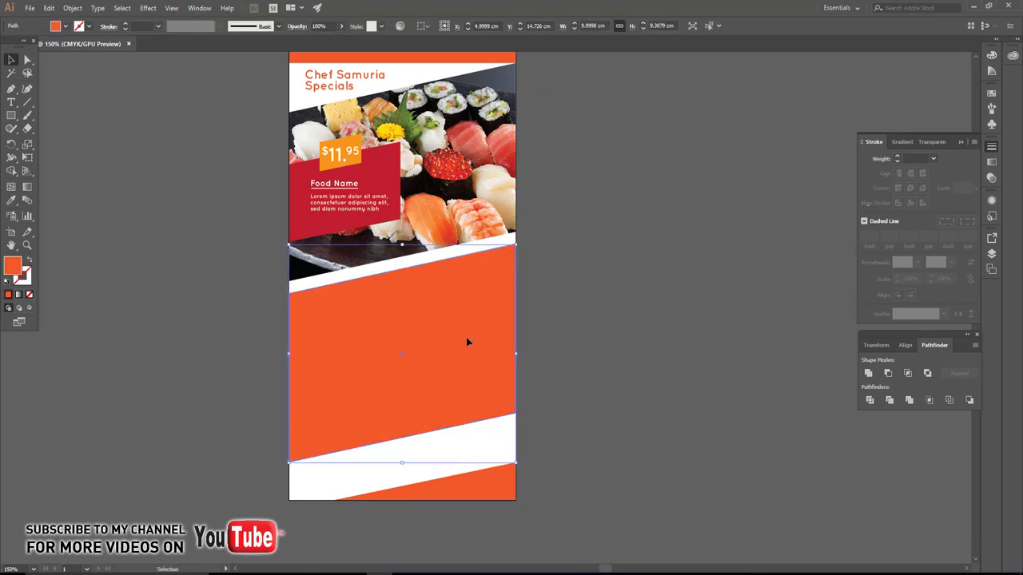
key("Delete")
right_click(442, 339)
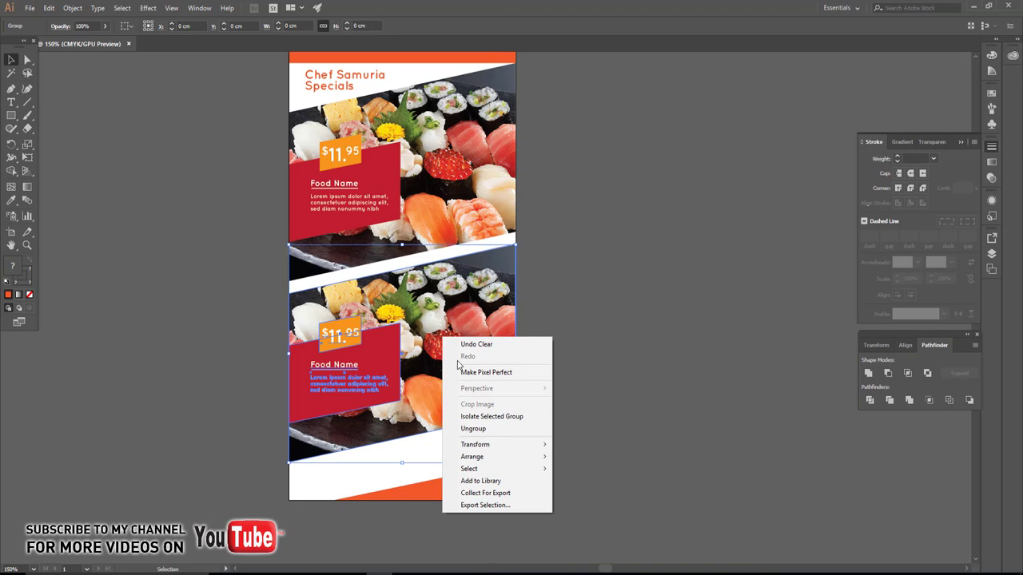
left_click(472, 428)
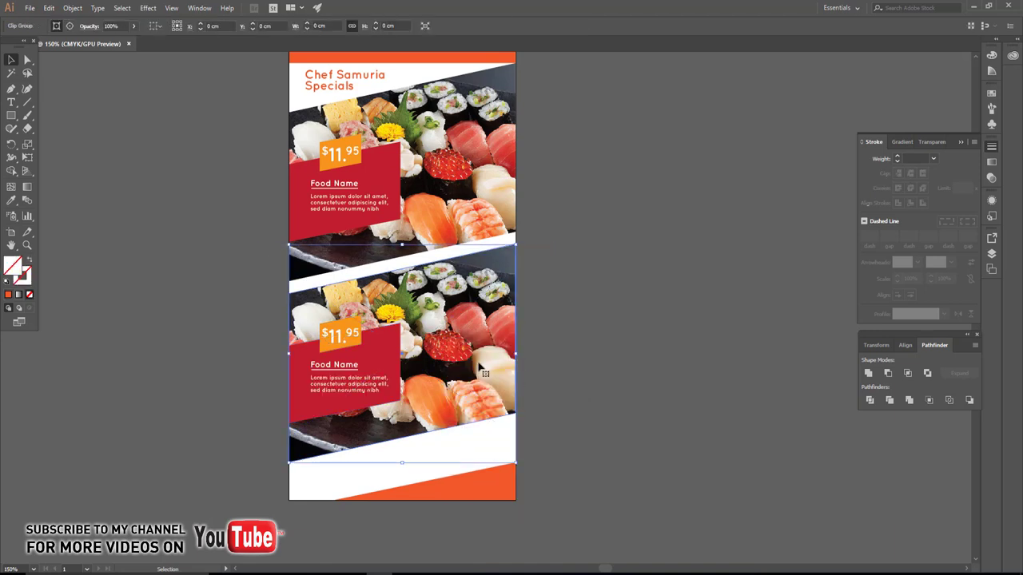
left_click(70, 26)
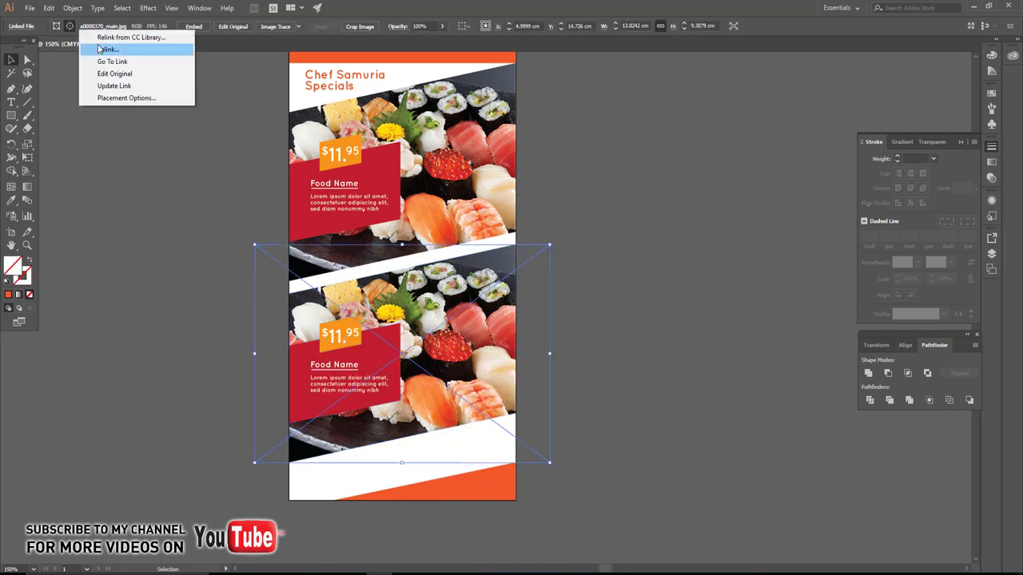
left_click(99, 49)
Step: Relink the lower photo to best-sushi-osaka-1-X3, enlarge and shift it, then choose Relink again
double_click(343, 101)
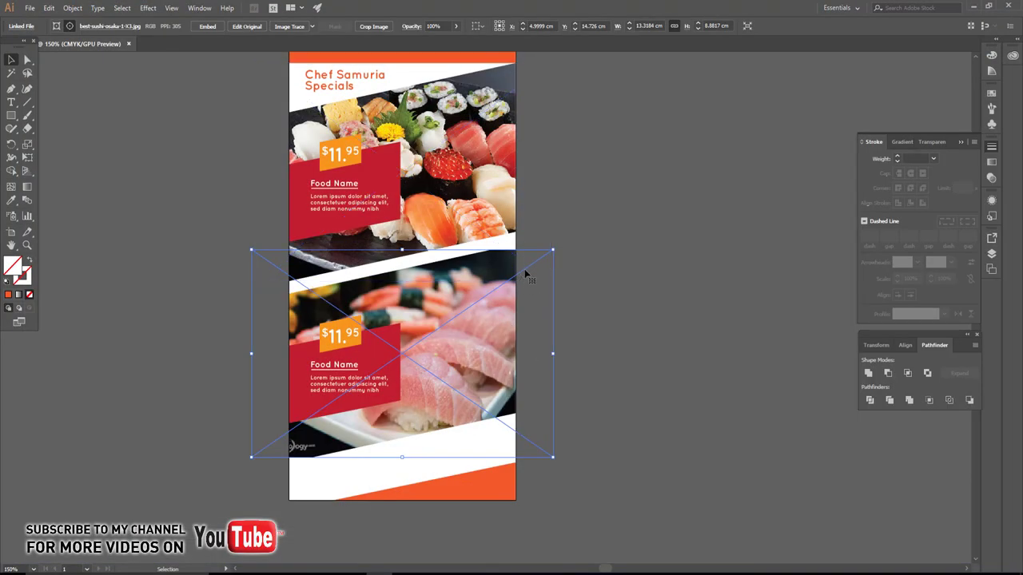
left_click_drag(555, 252, 576, 235)
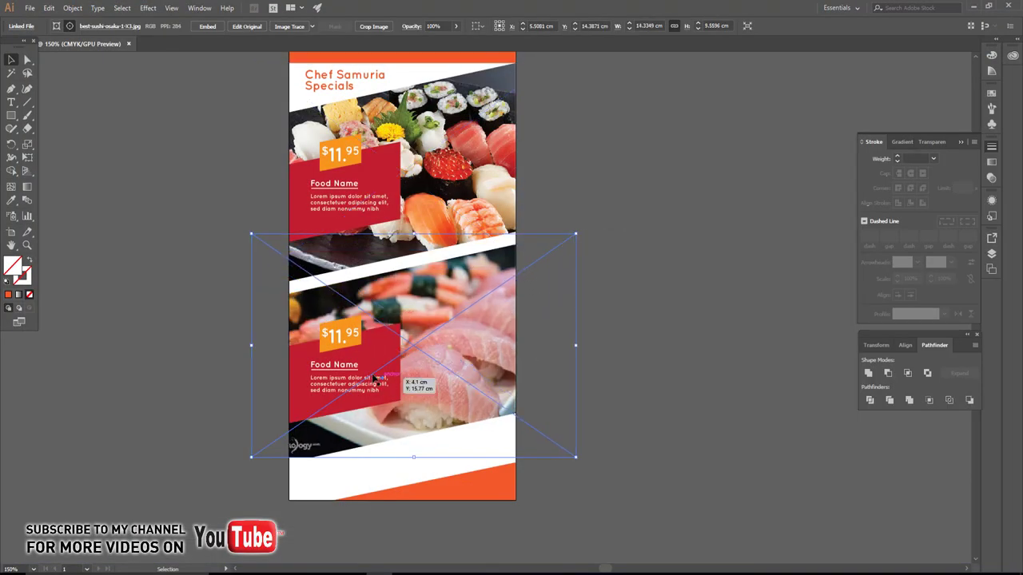
left_click_drag(250, 461, 229, 477)
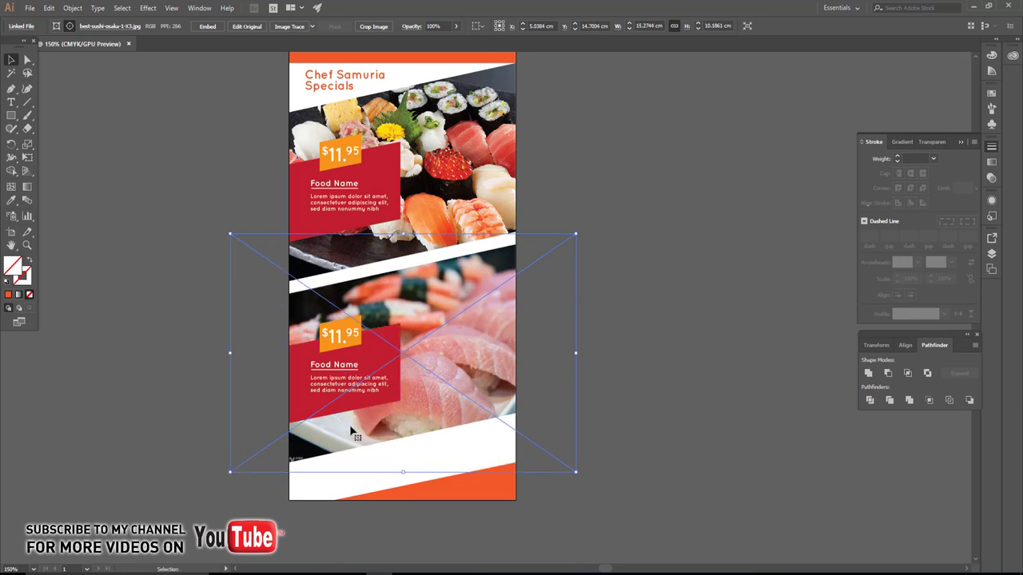
left_click_drag(382, 418, 349, 415)
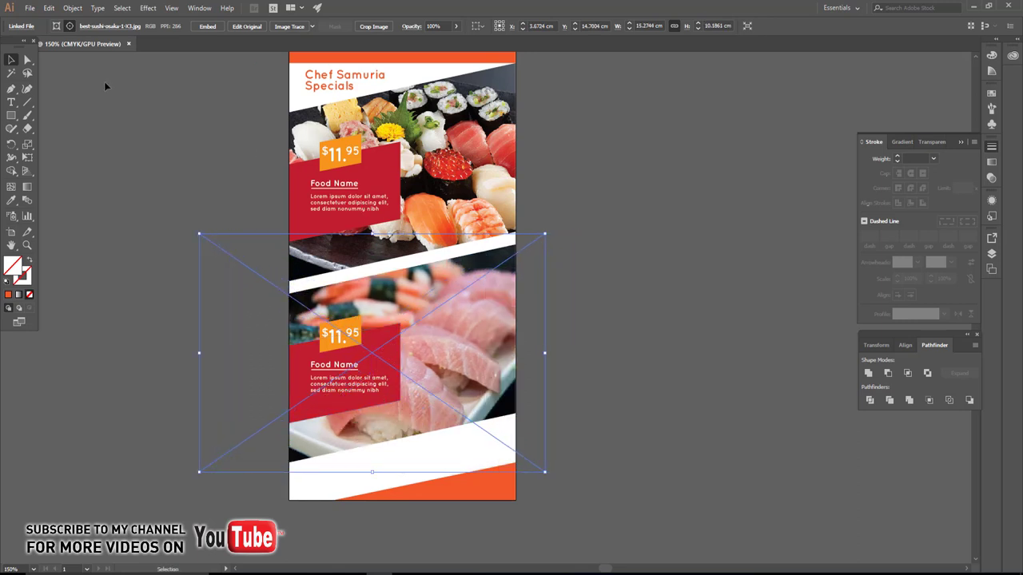
left_click(94, 27)
left_click(112, 42)
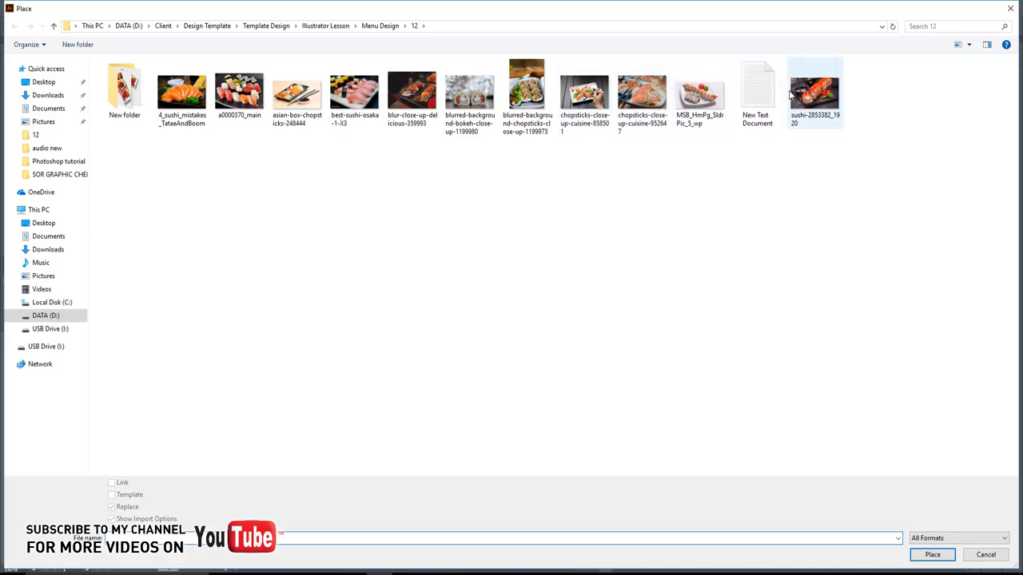
Step: Swap in the sushi-2853382_1920 roll photo, fit it to the frame, and select the price digits to change
double_click(814, 93)
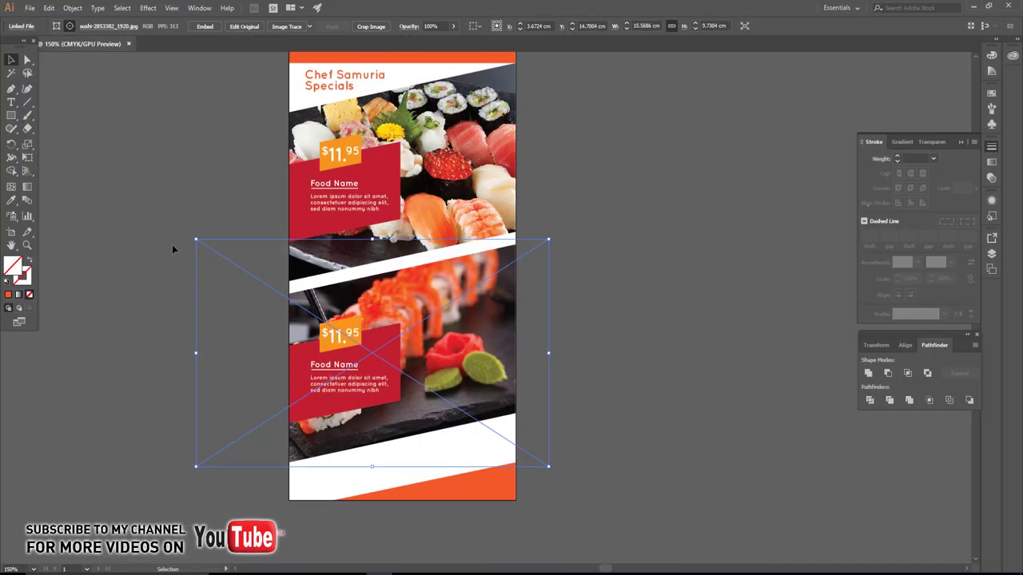
left_click_drag(193, 238, 205, 245)
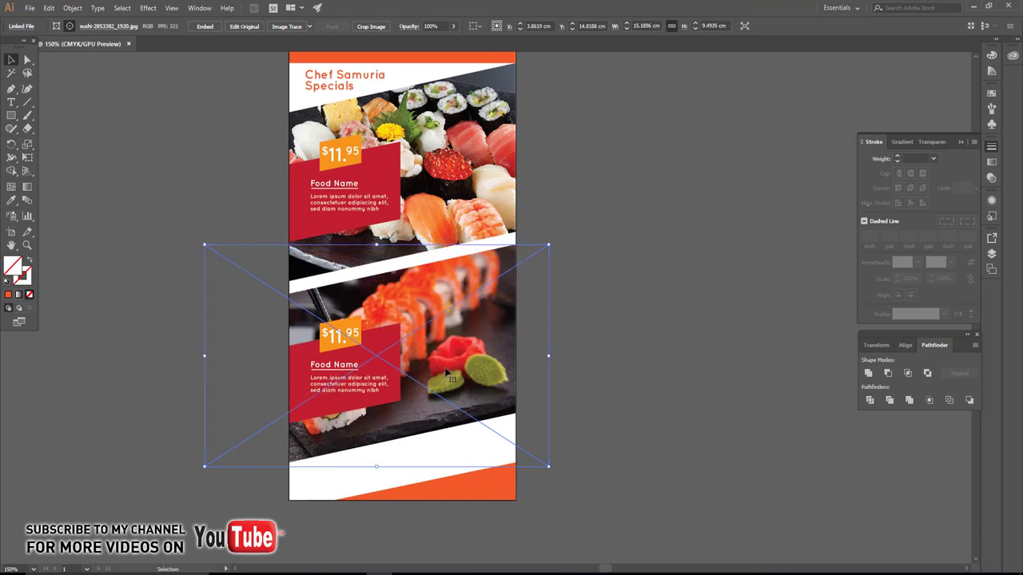
left_click_drag(449, 367, 556, 367)
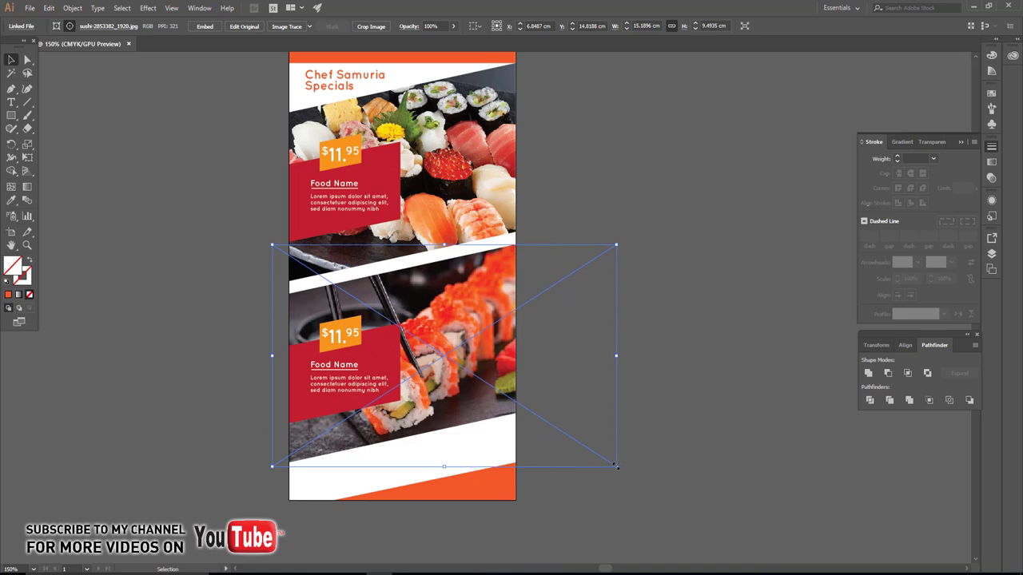
left_click_drag(616, 466, 611, 463)
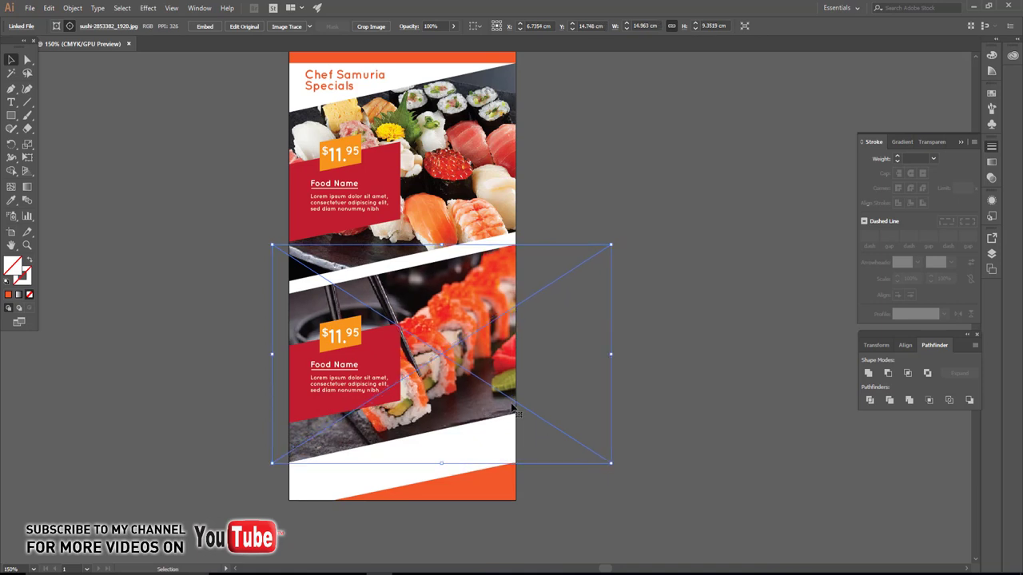
left_click_drag(513, 409, 496, 391)
left_click(693, 331)
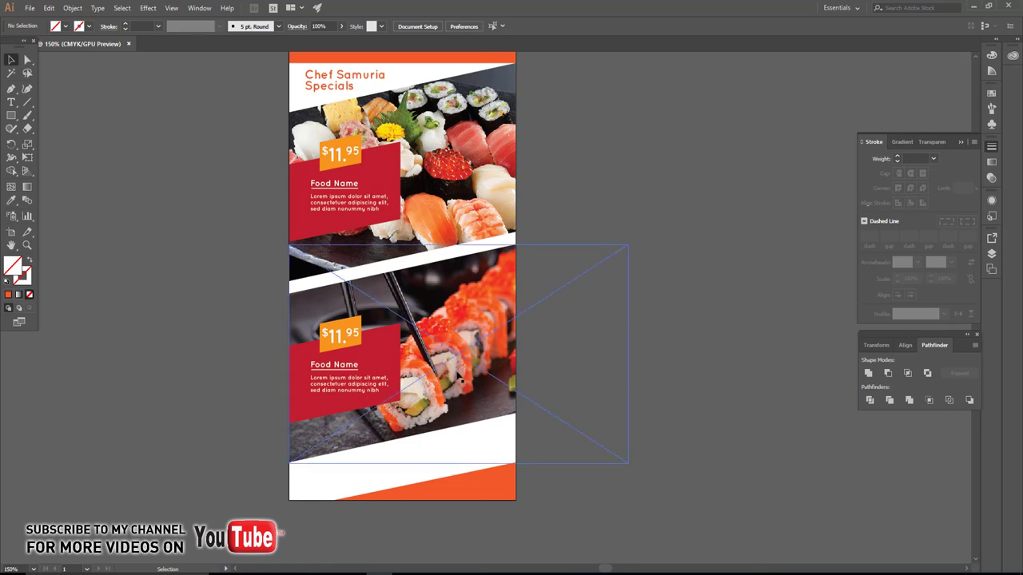
key("t")
double_click(338, 334)
Step: Finish editing the $10.95 price text and check the price group
type("10")
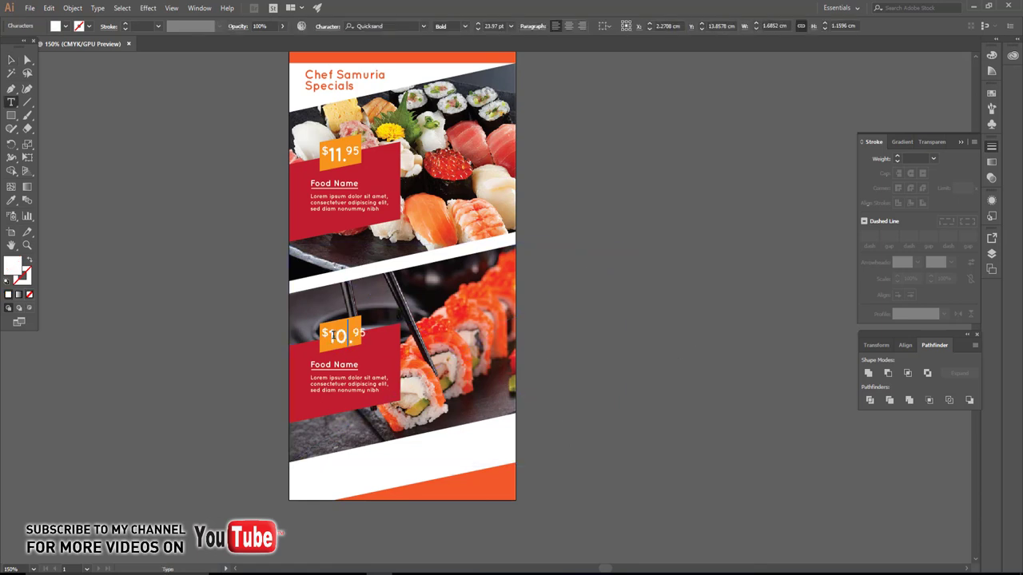
left_click(12, 60)
left_click(56, 111)
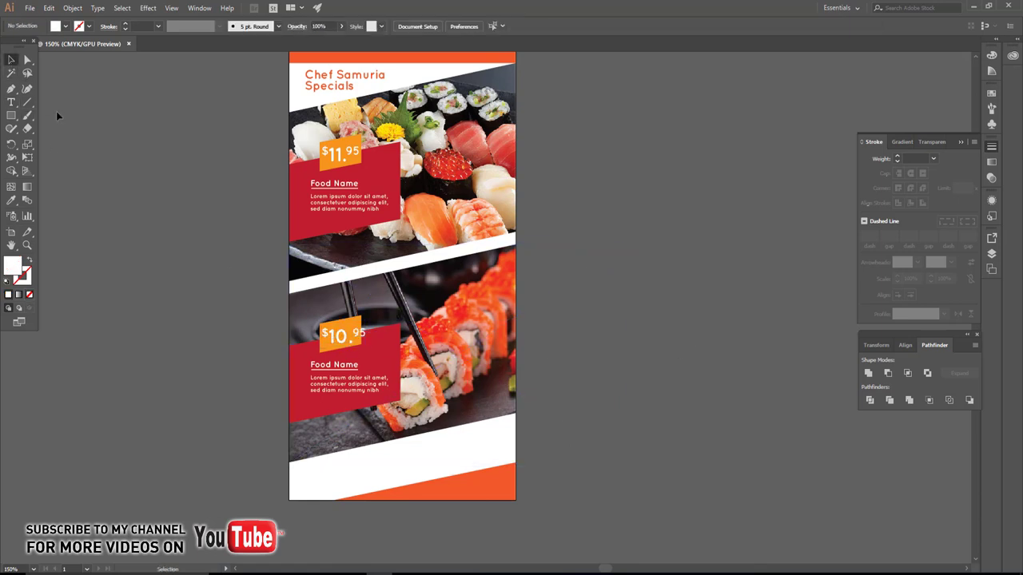
scroll(301, 350, "up", 2, "alt")
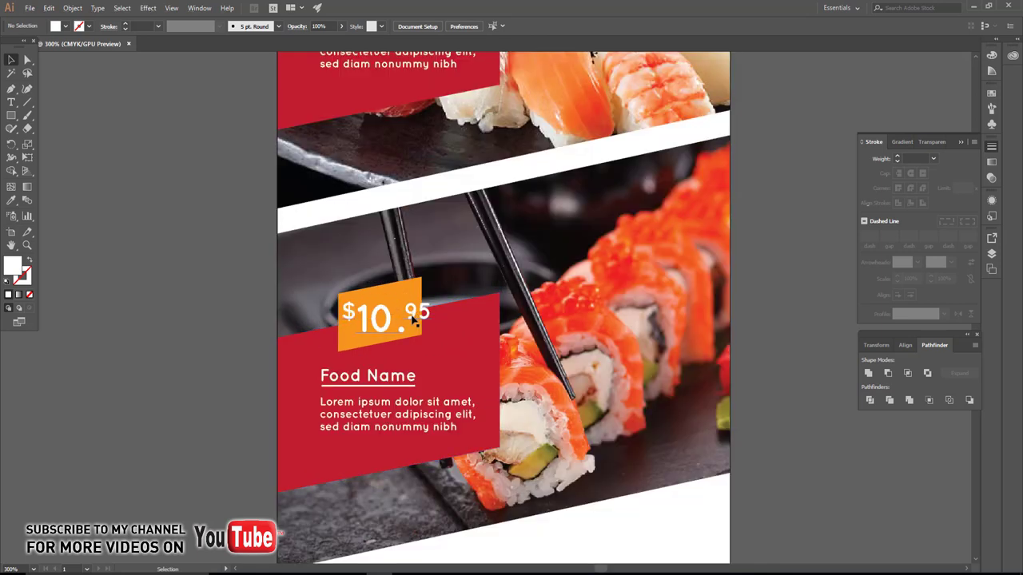
double_click(413, 319)
left_click(11, 60)
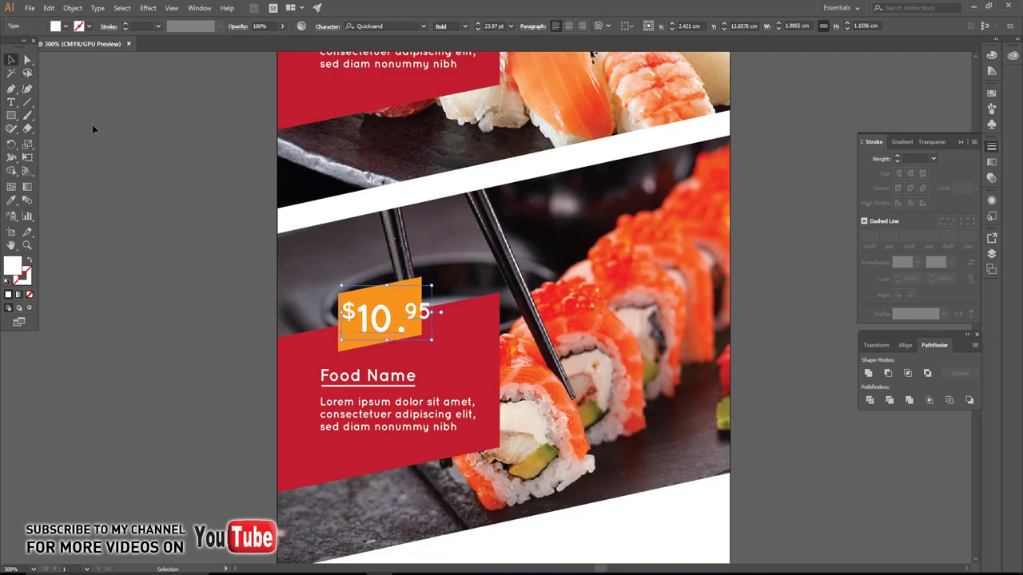
left_click(430, 330)
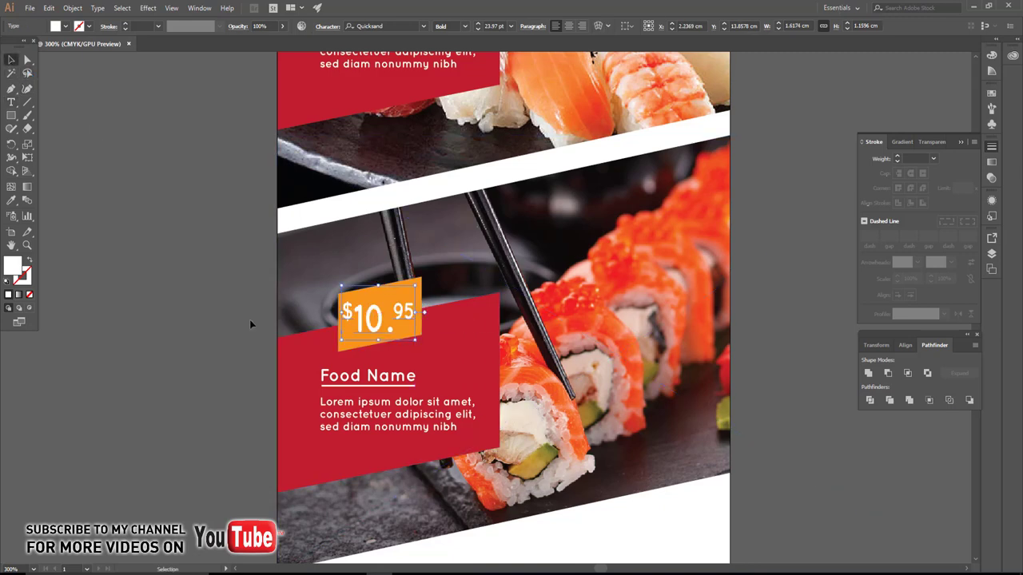
left_click(224, 313)
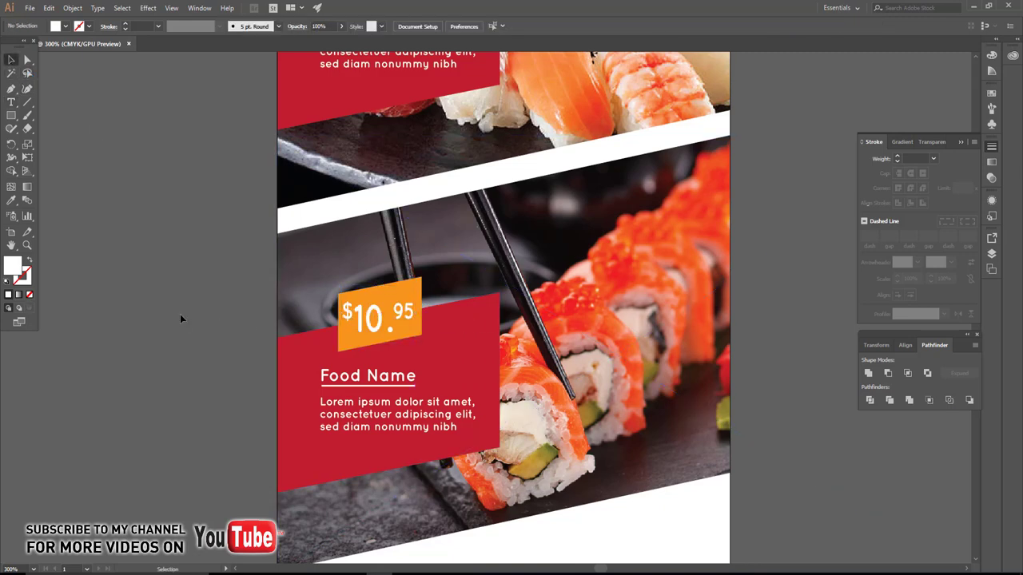
Step: Nudge the lower sushi panel group slightly downward
scroll(328, 320, "down", 3)
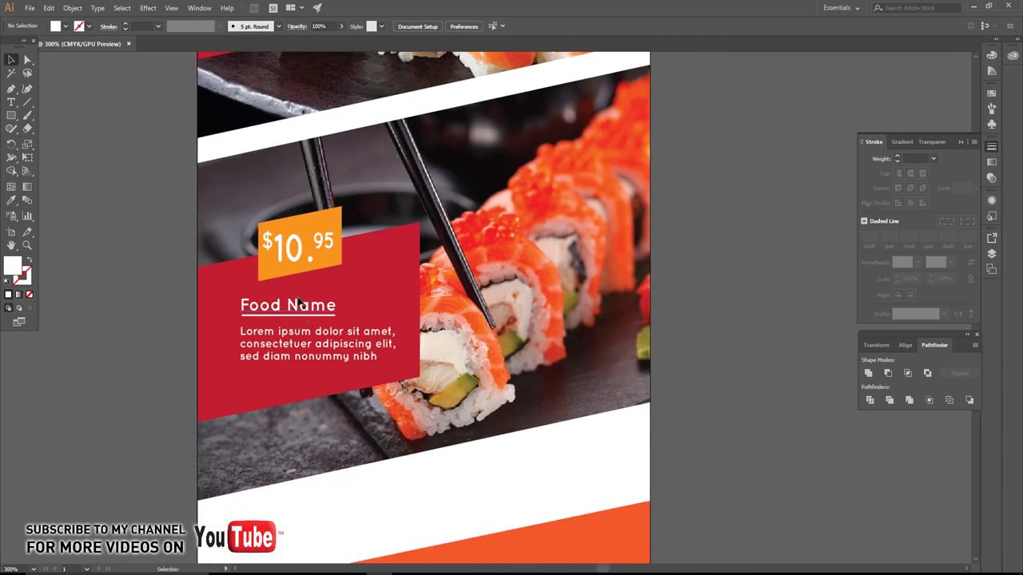
scroll(328, 320, "down", 2, "alt")
scroll(327, 327, "down", 1)
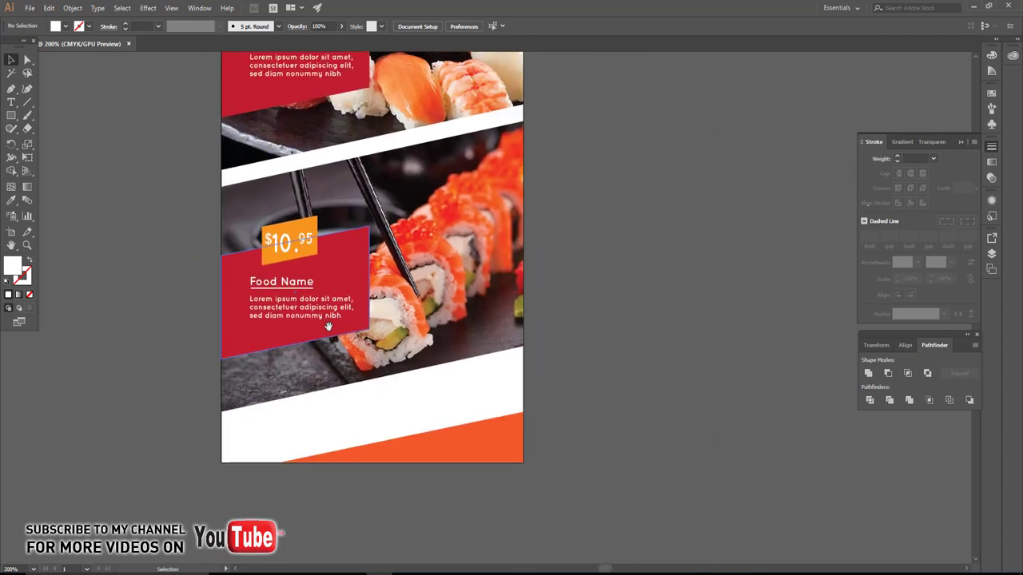
left_click(546, 308)
left_click(296, 196)
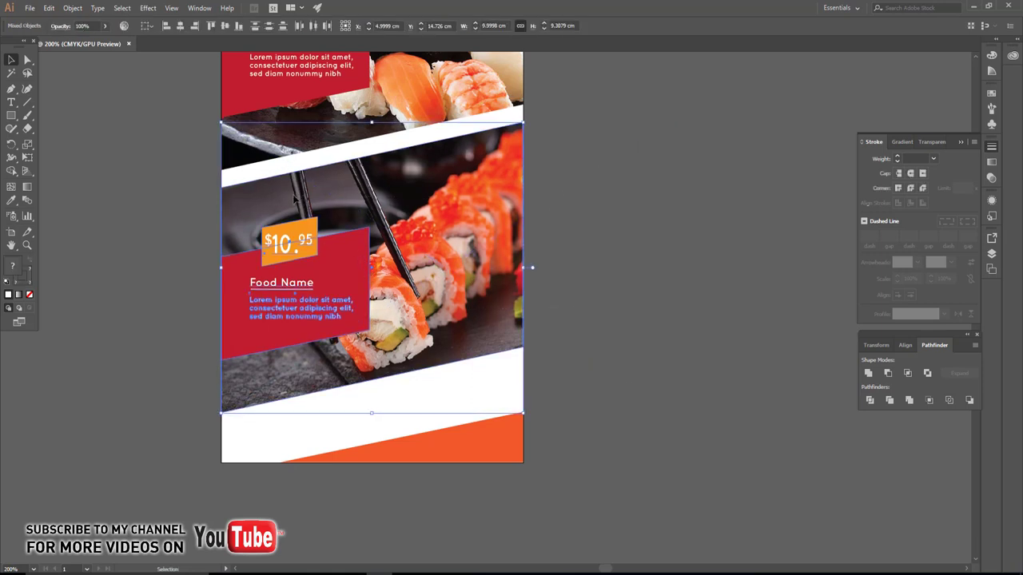
left_click_drag(296, 196, 296, 199)
Step: Stretch the bottom orange footer to span the full artboard width, about 10 cm
left_click(447, 436)
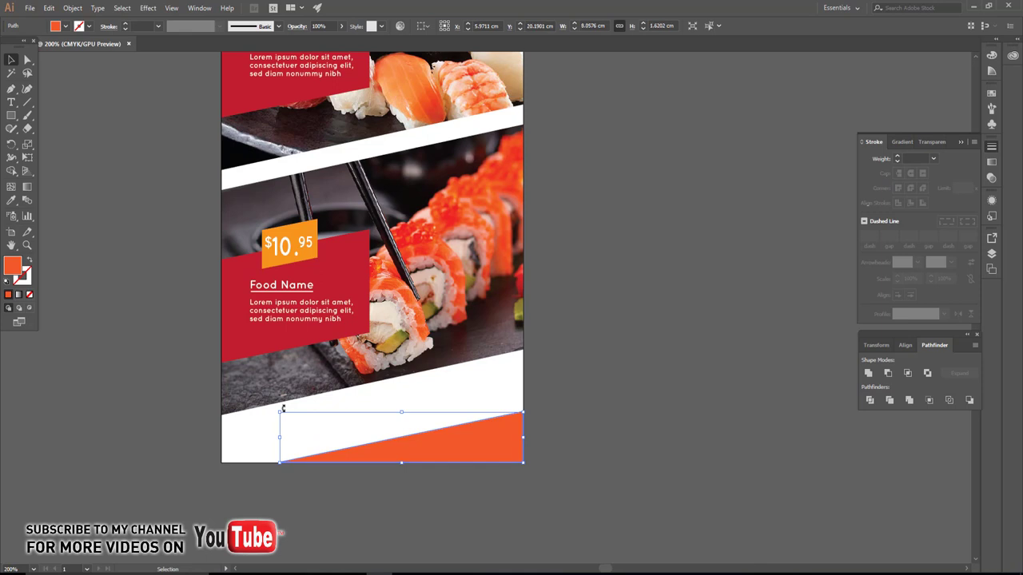
left_click_drag(282, 415, 221, 405)
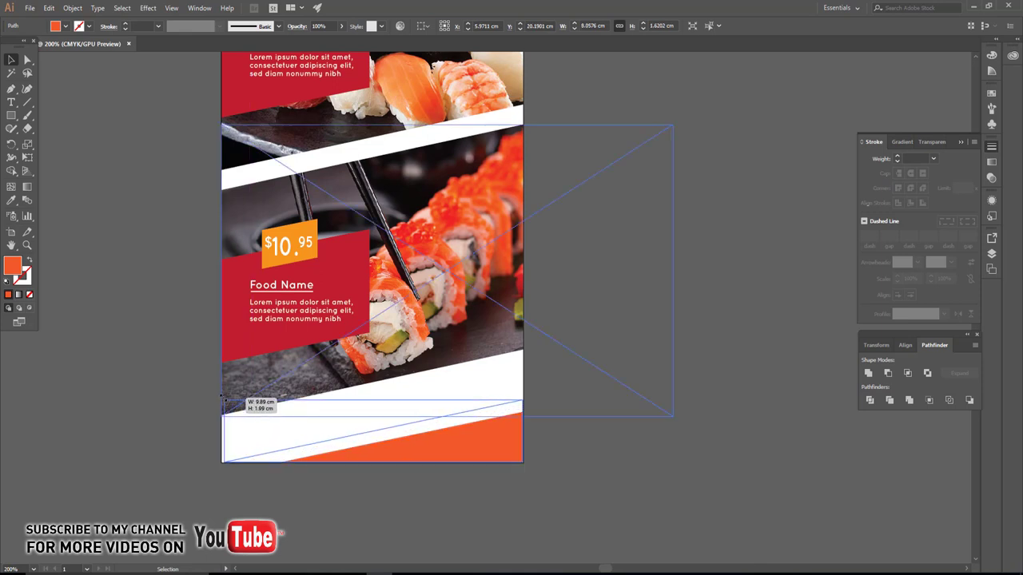
left_click(544, 361)
key("ctrl+1")
left_click_drag(544, 368, 548, 366)
scroll(535, 372, "up", 1)
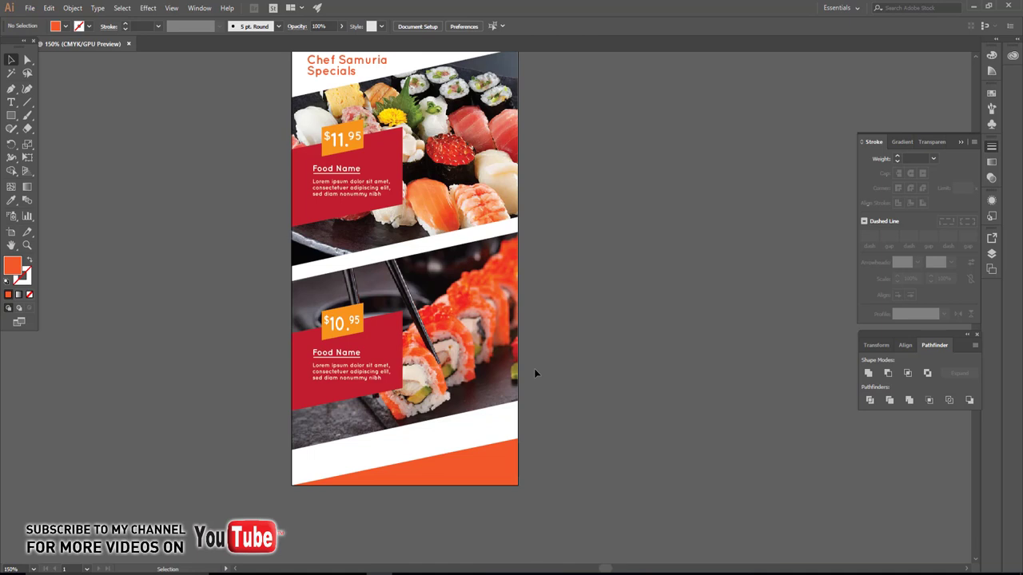
Step: Add a second artboard to the right of the flyer page
left_click_drag(588, 359, 548, 388)
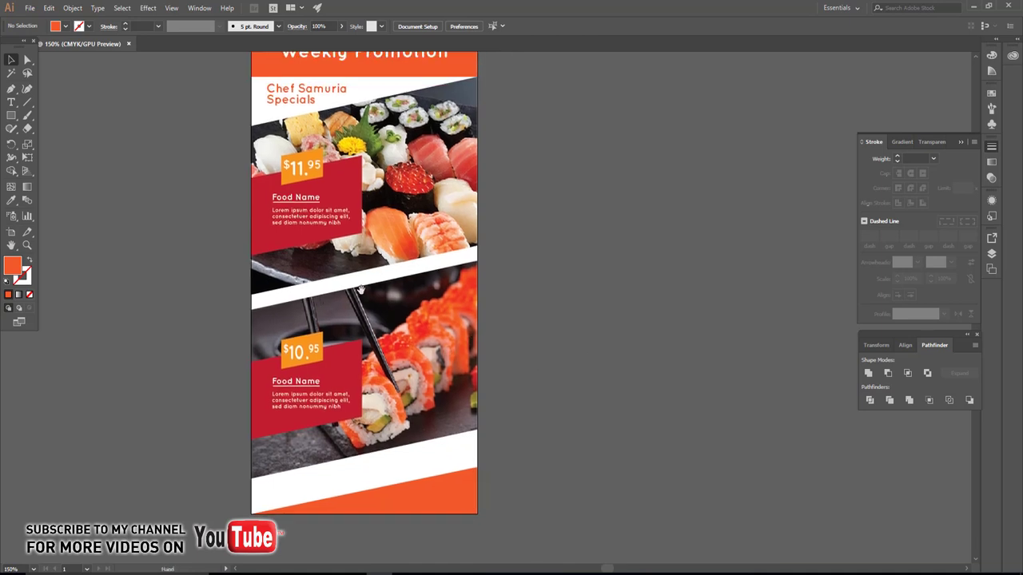
left_click(11, 232)
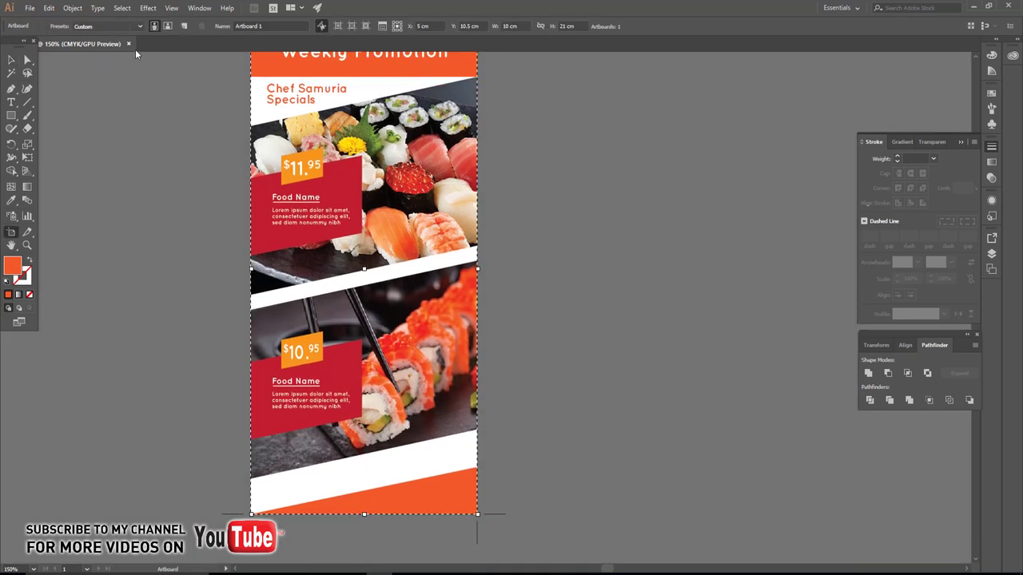
left_click(185, 27)
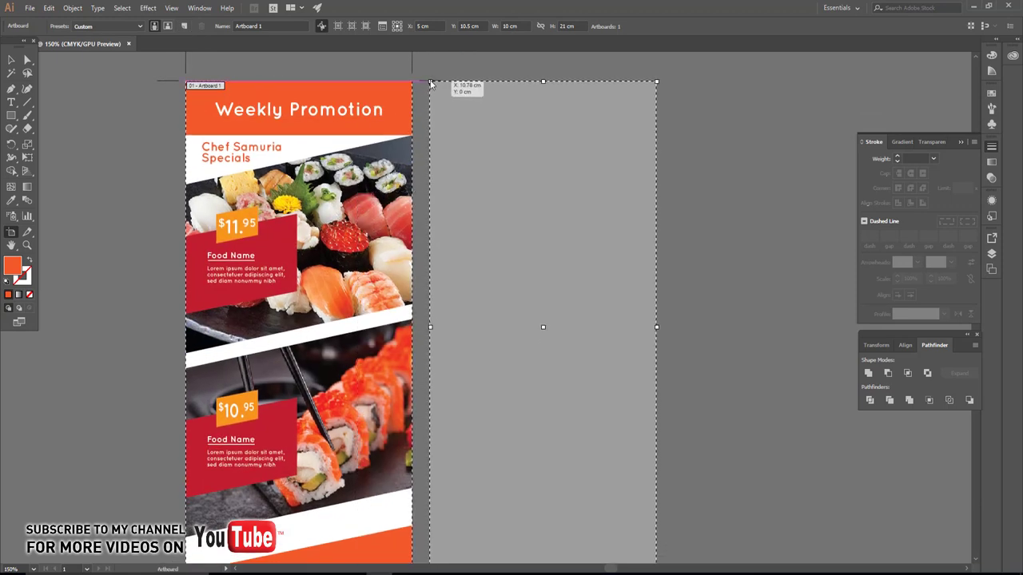
left_click(430, 83)
Step: Copy the orange Weekly Promotion header onto the new artboard, aligned to the artboard
left_click(11, 60)
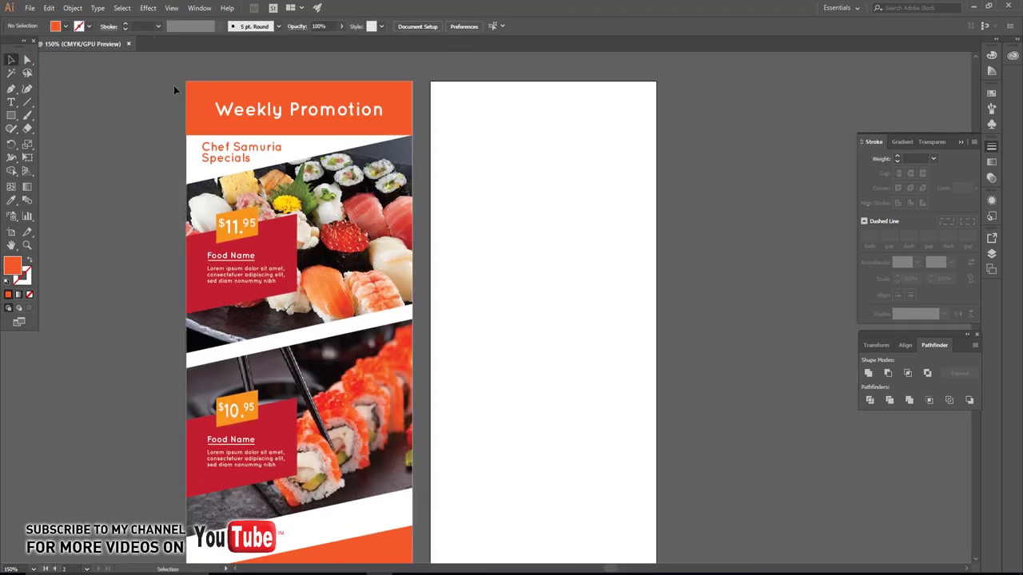
mouse_move(174, 89)
left_mouse_down()
mouse_move(418, 104)
mouse_move(513, 125)
left_mouse_up()
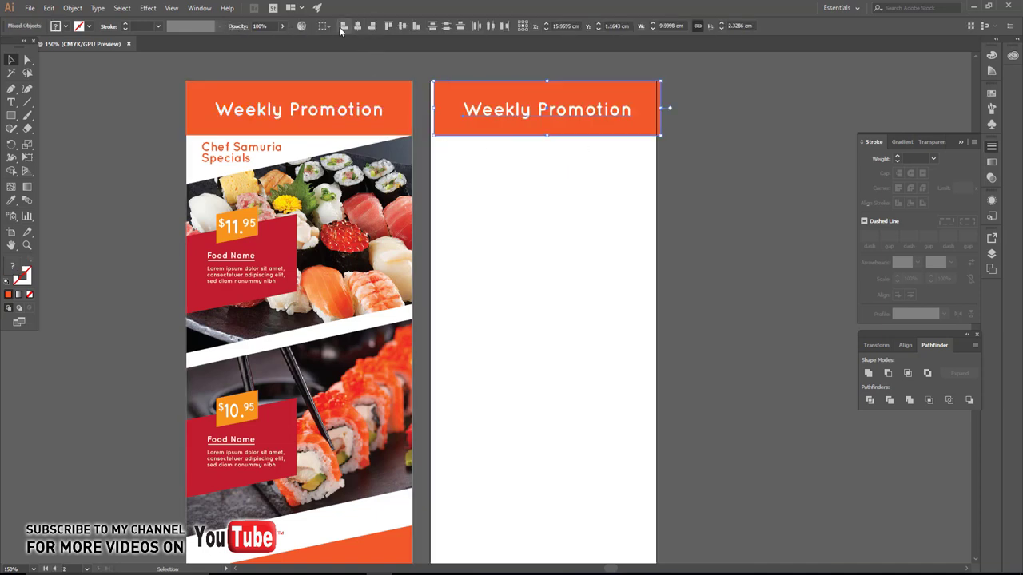
left_click(326, 26)
left_click(350, 62)
left_click(357, 26)
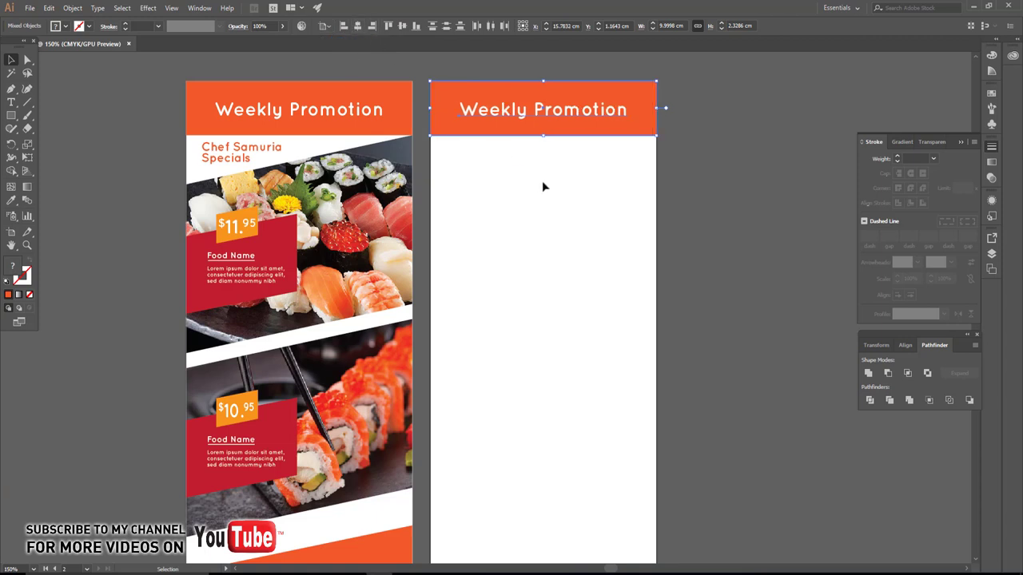
left_click(543, 181)
Step: Retype the copied heading as CHEF SAMURAI SPECIALS
key("t")
left_click(512, 112)
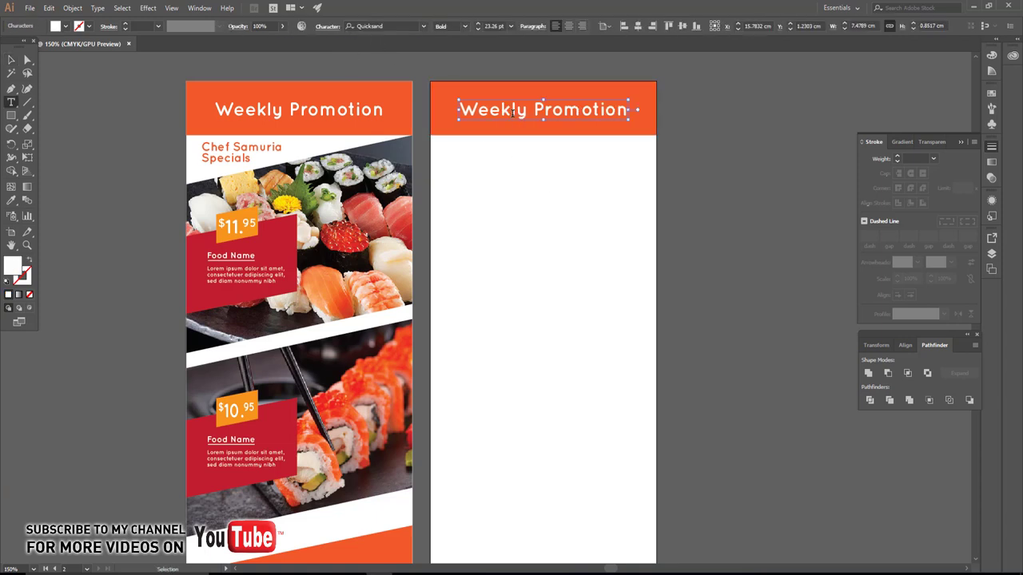
key("ctrl+a")
type("C")
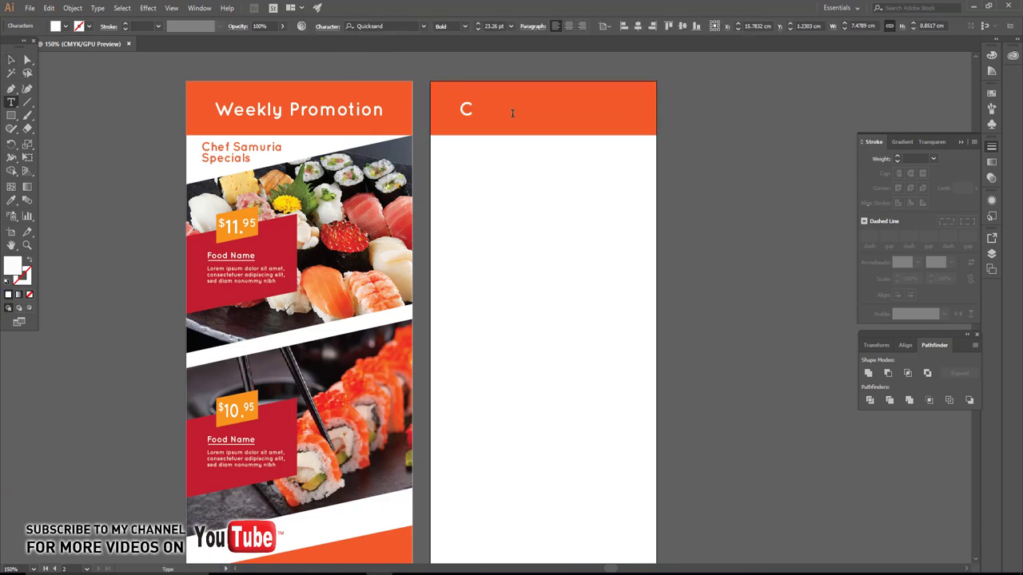
type("HEF SAMURAI SPECIALS")
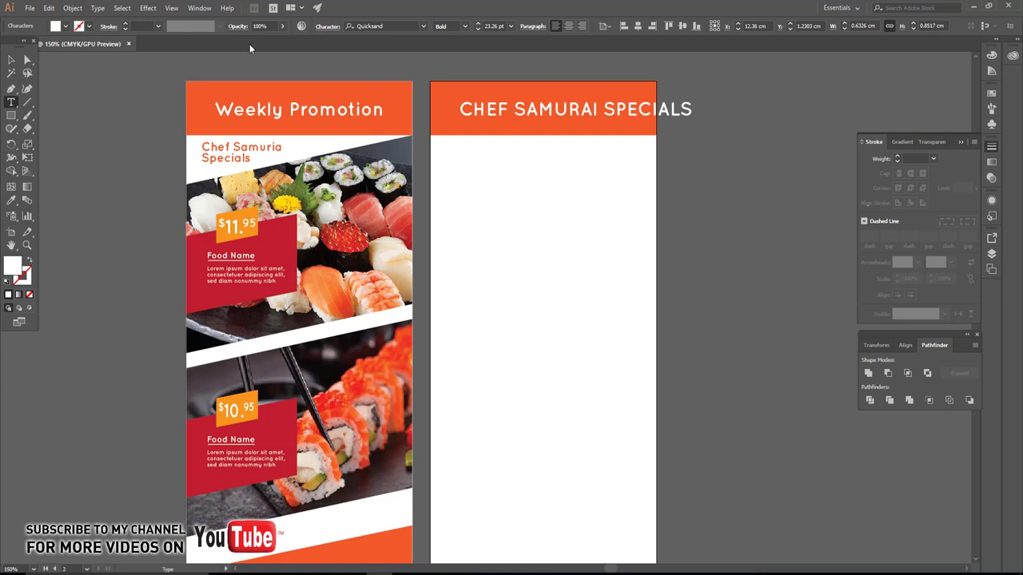
key("Escape")
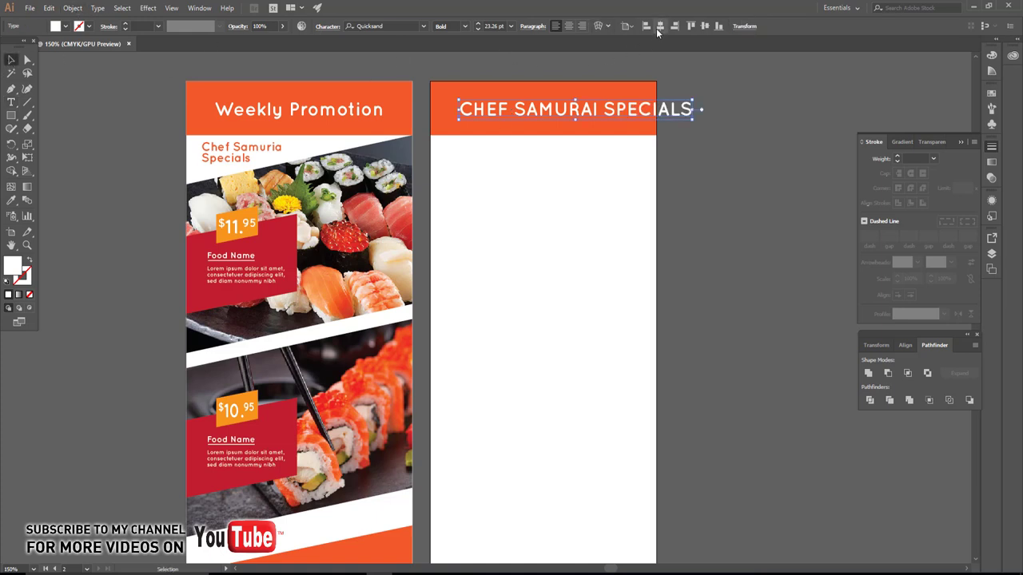
Step: Centre the heading horizontally and shrink it to fit inside the orange bar
left_click(657, 27)
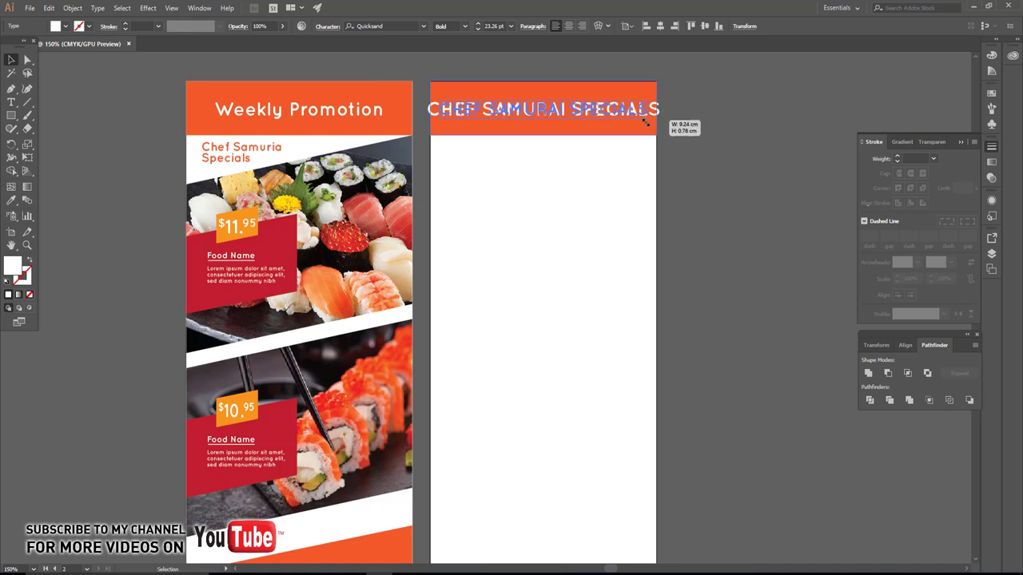
left_click_drag(666, 120, 660, 126)
left_click(674, 147)
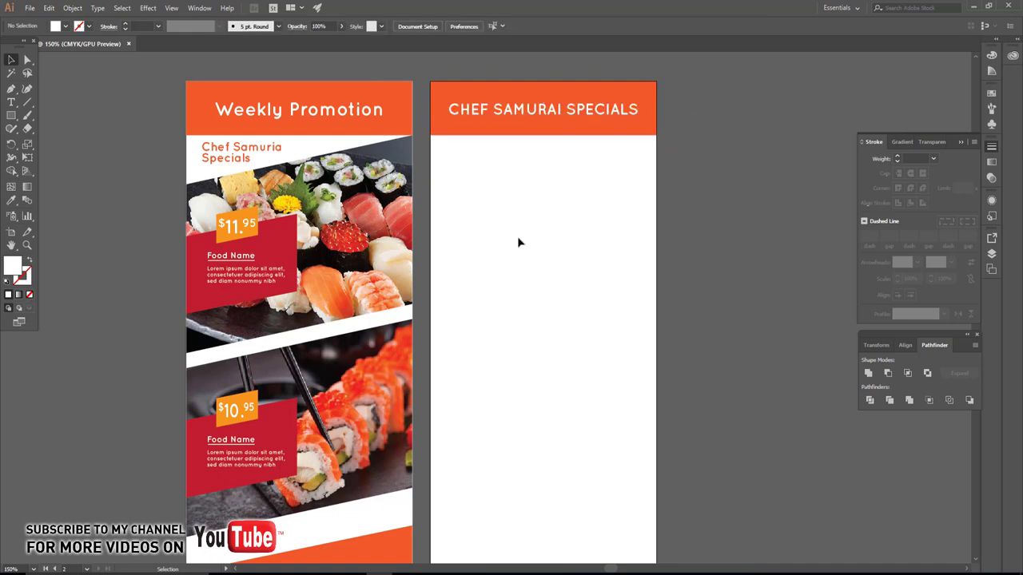
Step: Copy the sushi photo group to page two, ungroup it, and delete its label, price and text
left_click(296, 276)
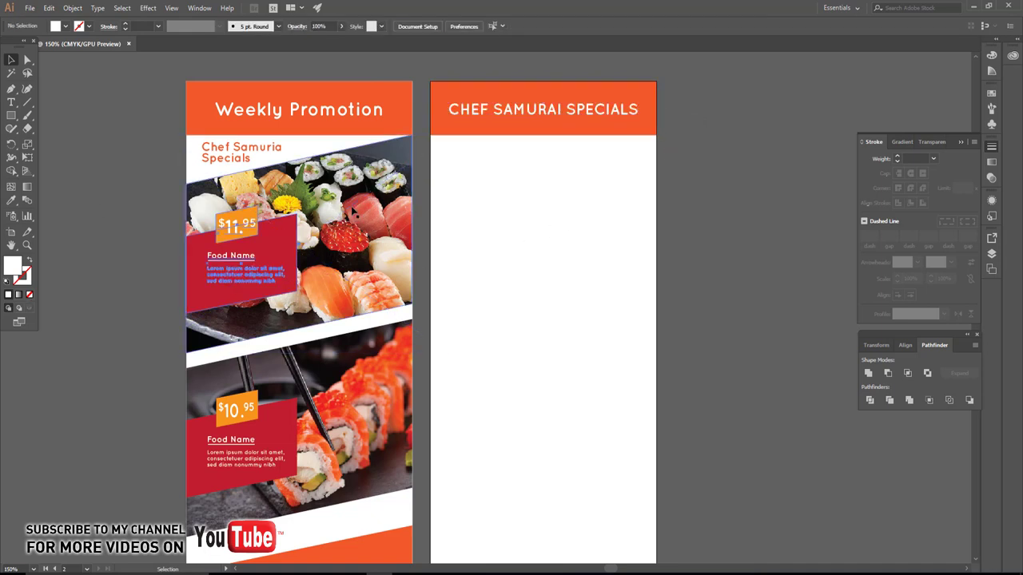
left_click_drag(340, 217, 599, 227)
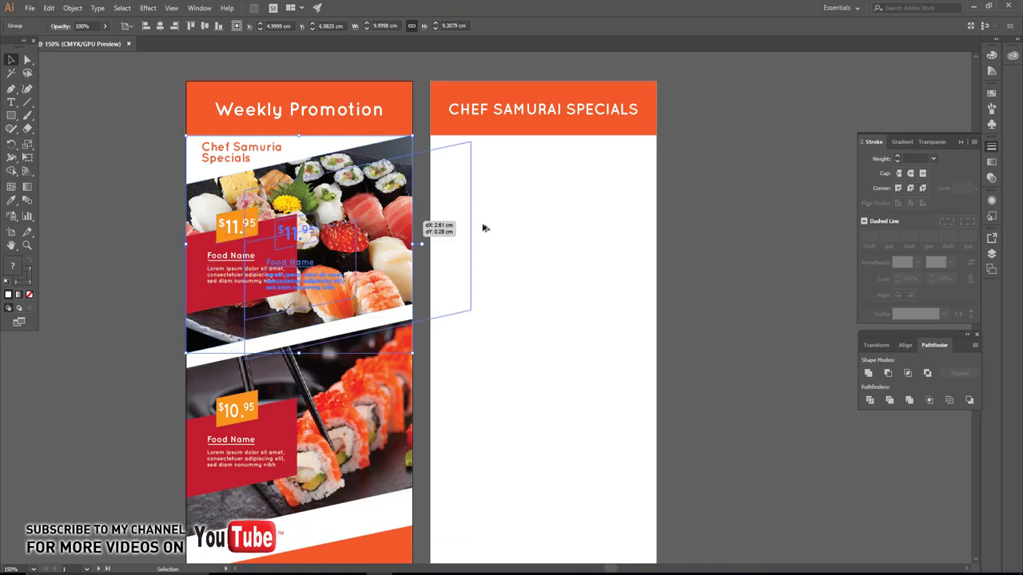
right_click(600, 228)
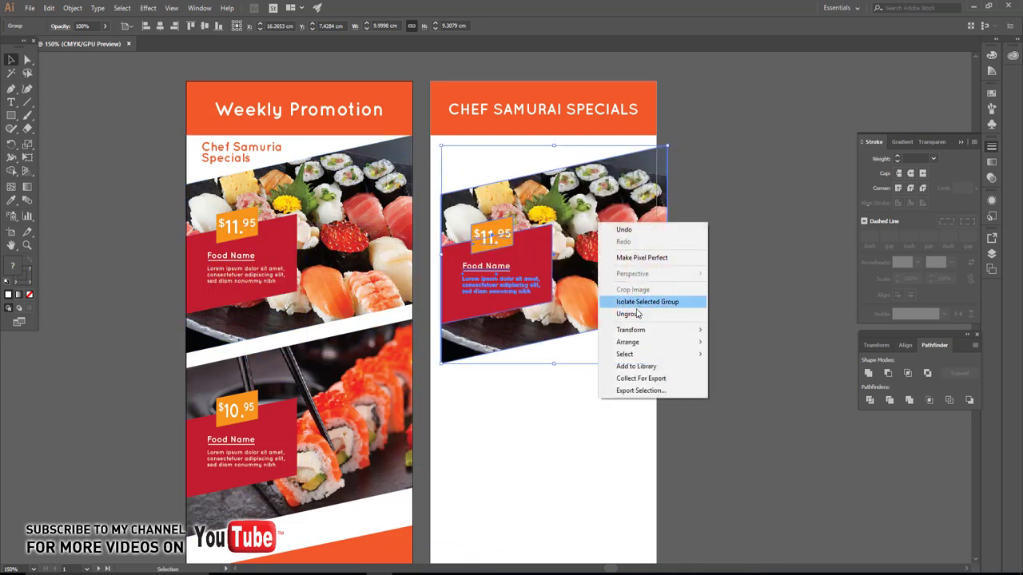
key("Escape")
left_click(735, 285)
left_click_drag(464, 390, 562, 270)
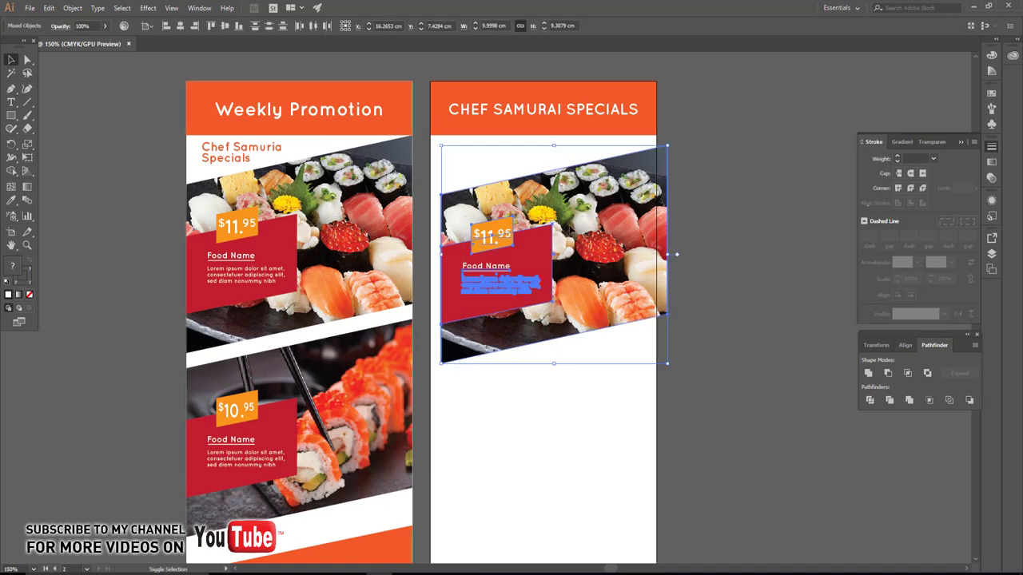
key("Delete")
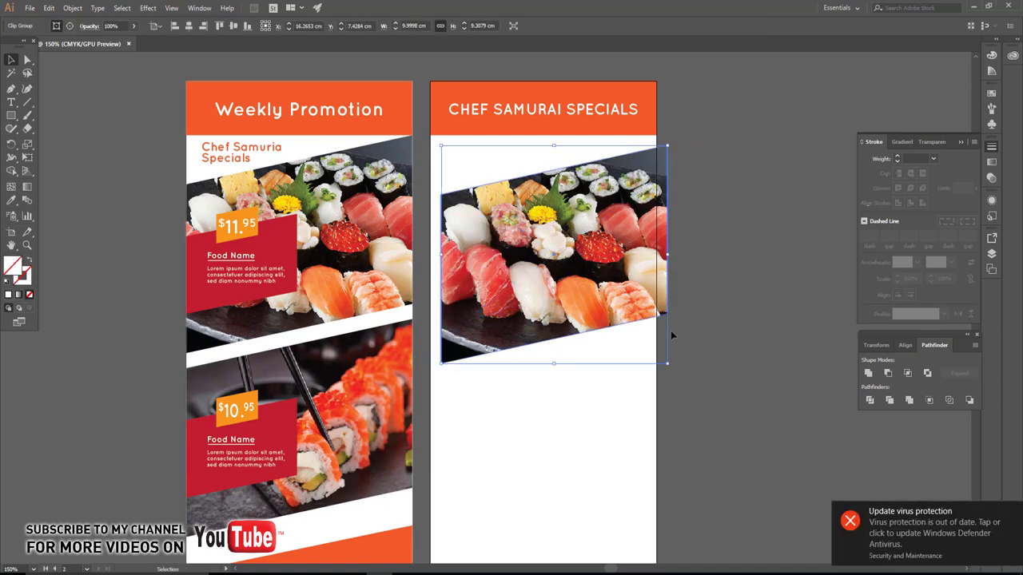
Step: Shrink the sushi photo to a thumbnail at the left edge and repeat it into three photos
left_click_drag(668, 363, 525, 228)
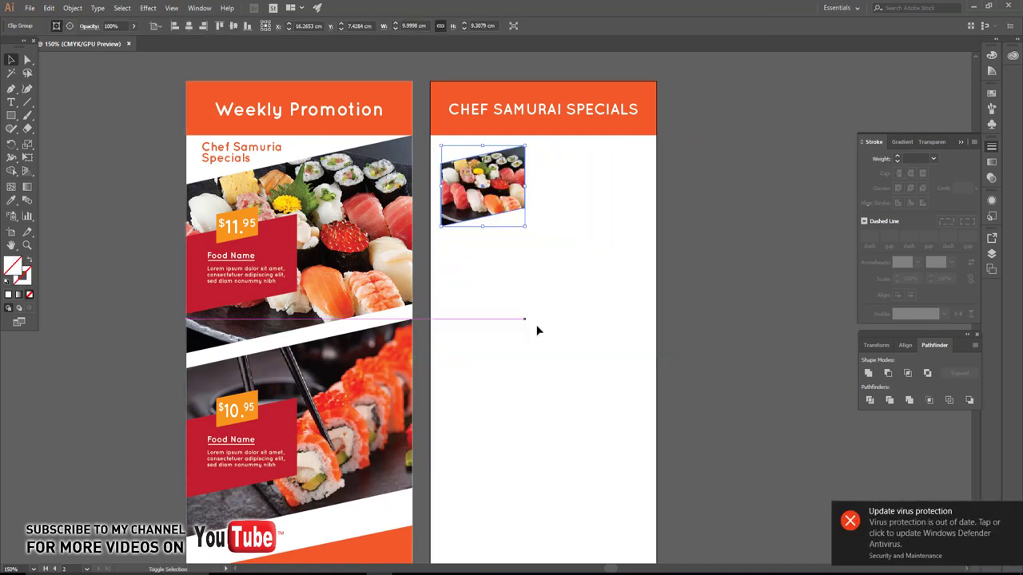
left_click(538, 331)
left_click_drag(480, 192, 468, 189)
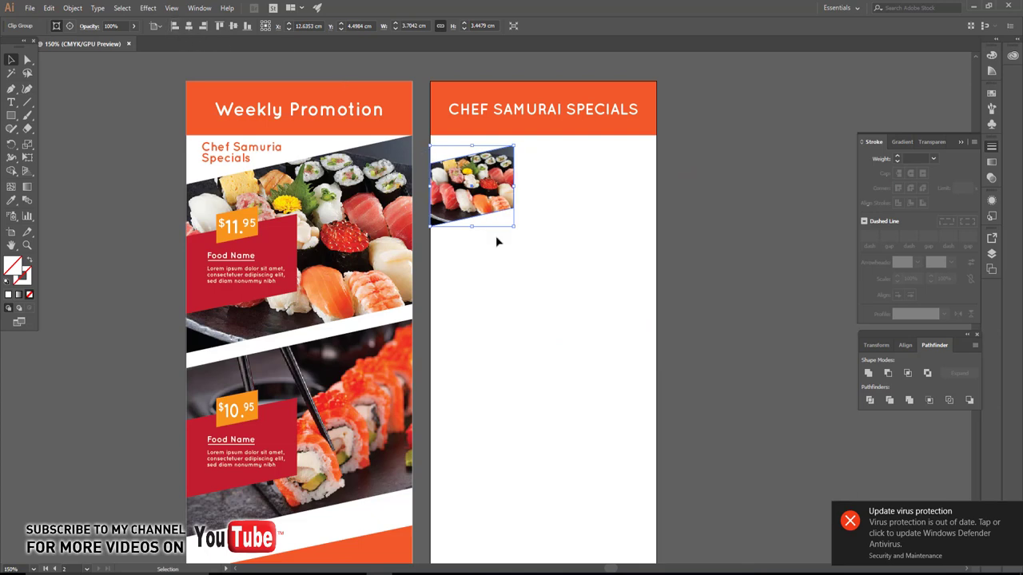
scroll(516, 192, "up", 2)
scroll(516, 192, "up", 1)
left_click_drag(447, 254, 672, 219)
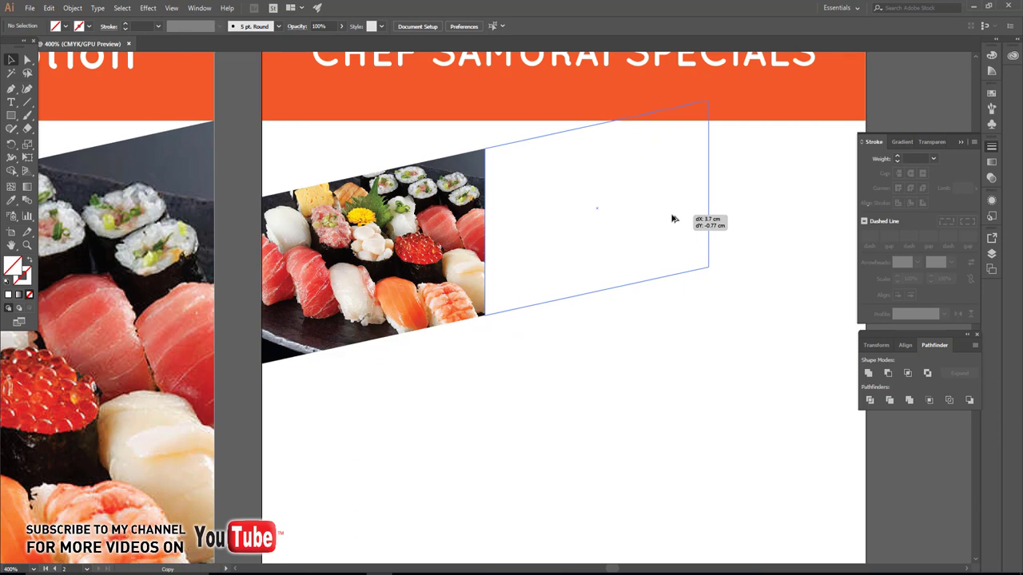
left_click_drag(672, 219, 672, 219)
key("ctrl+d")
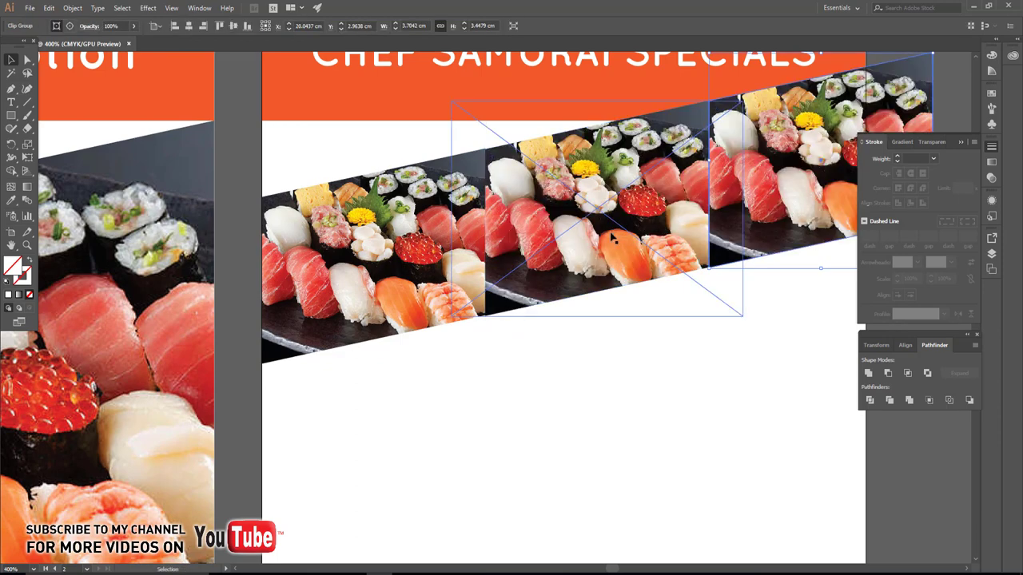
Step: Resize the three-photo strip to a 10 cm width
left_click(376, 264, "shift")
scroll(440, 248, "down", 1)
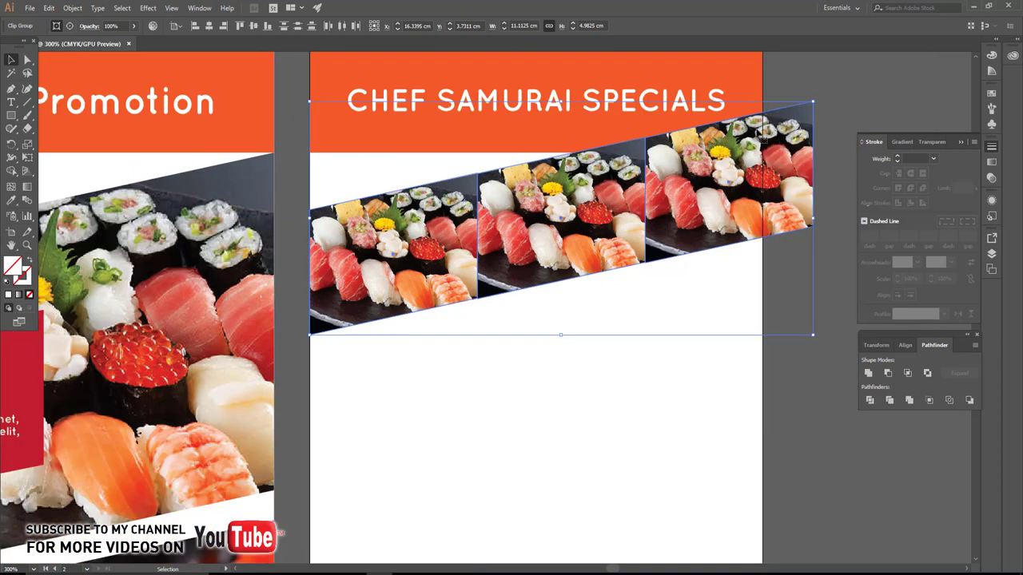
left_click_drag(810, 99, 777, 122)
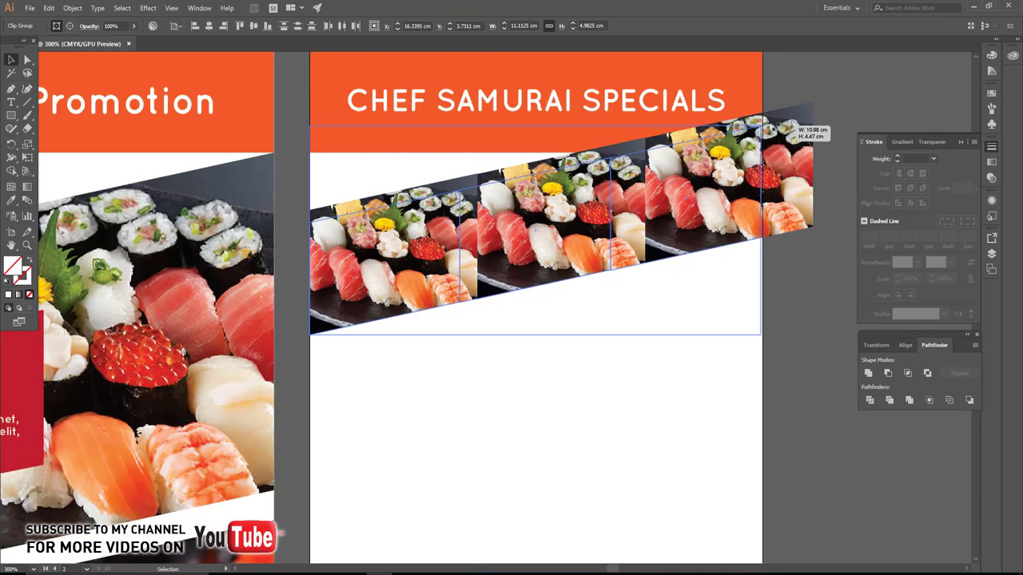
left_click_drag(777, 122, 766, 123)
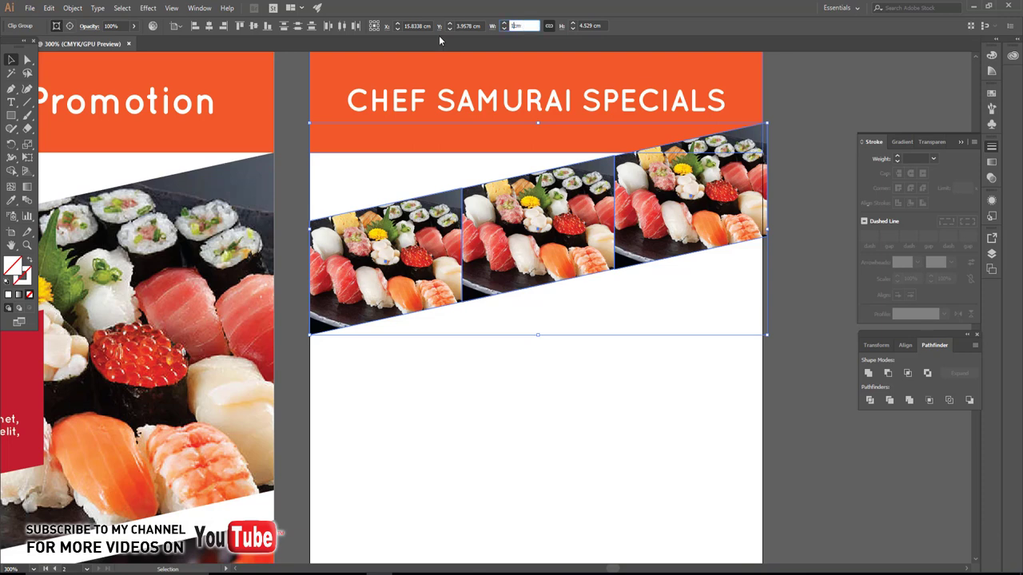
type("10")
key("Return")
left_click(395, 90)
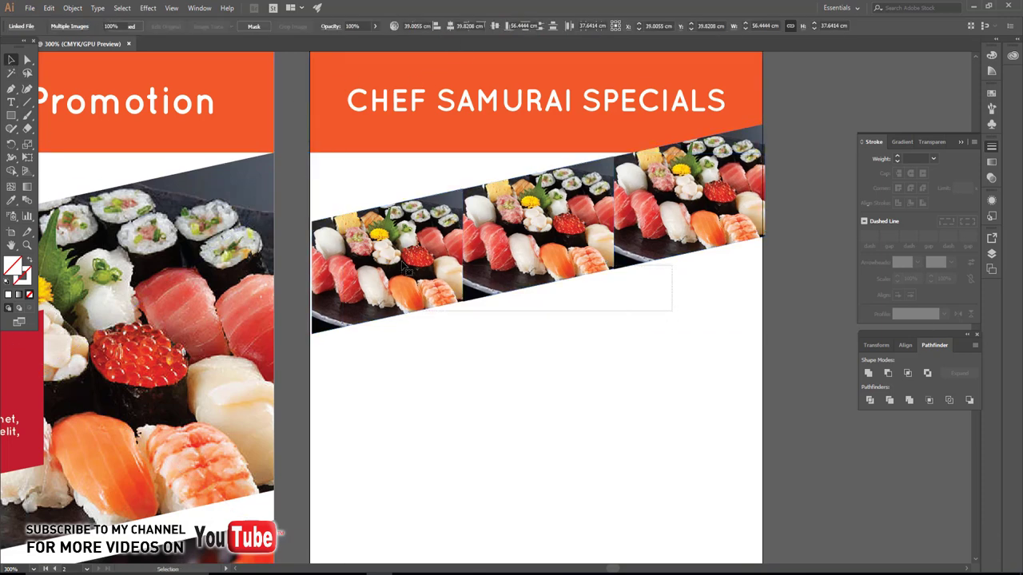
Step: Move the sushi strip down to sit just below the header
left_click_drag(675, 314, 420, 284)
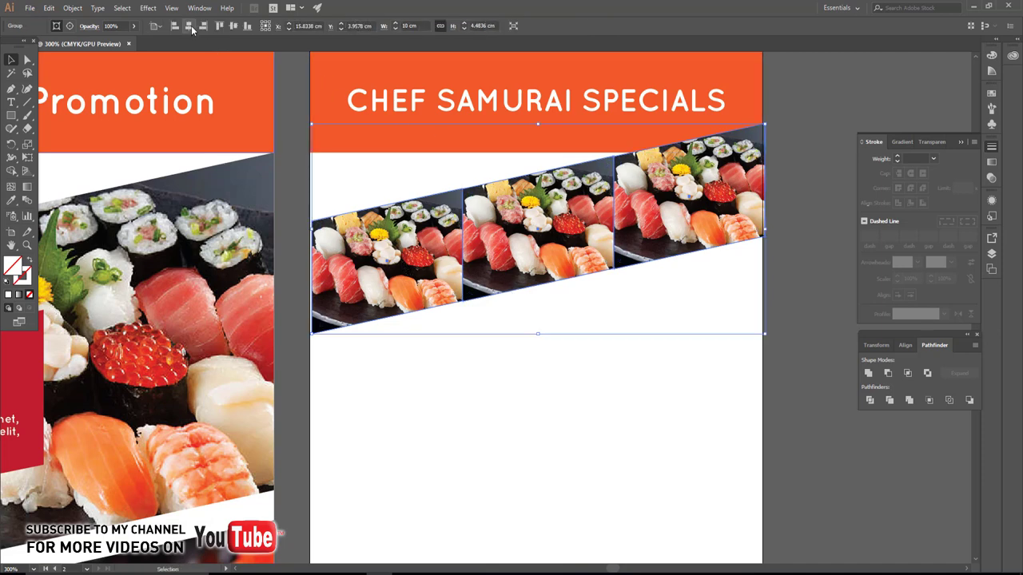
left_click_drag(534, 233, 534, 268)
left_click_drag(583, 388, 586, 401)
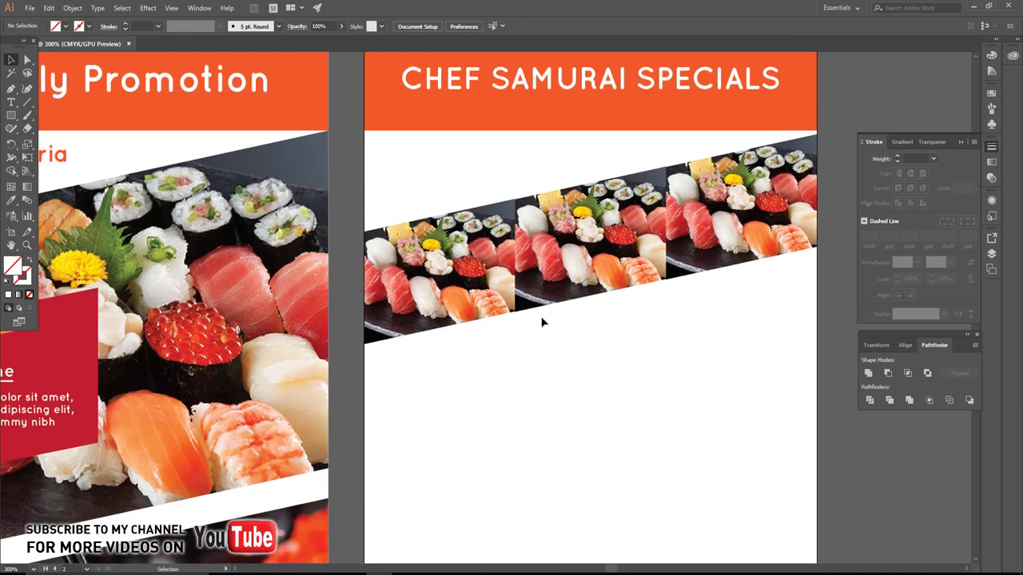
Step: Duplicate the orange header bar in front and stretch the copy down toward the sushi strip
key("ctrl+minus")
left_click(486, 186)
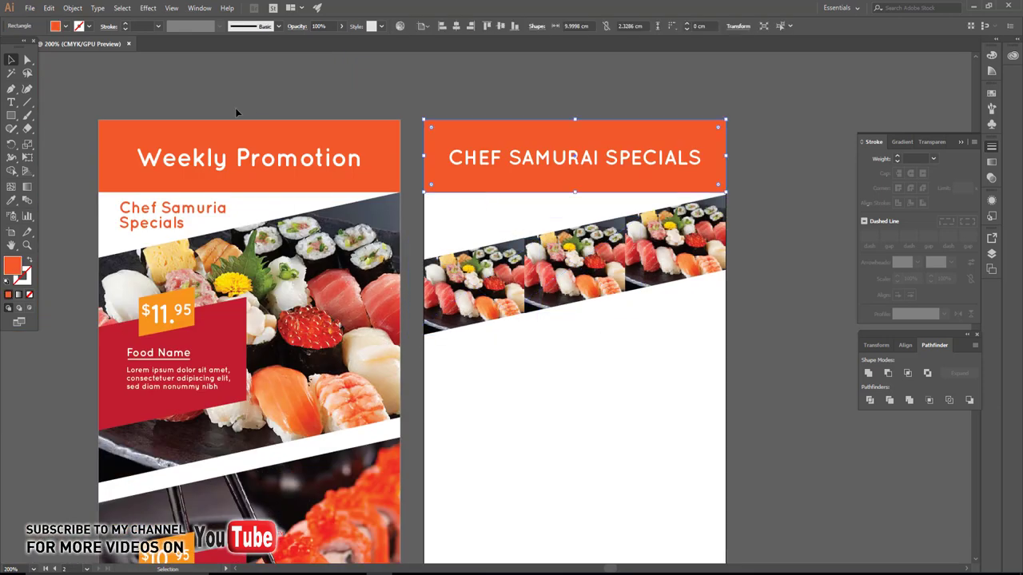
left_click(52, 10)
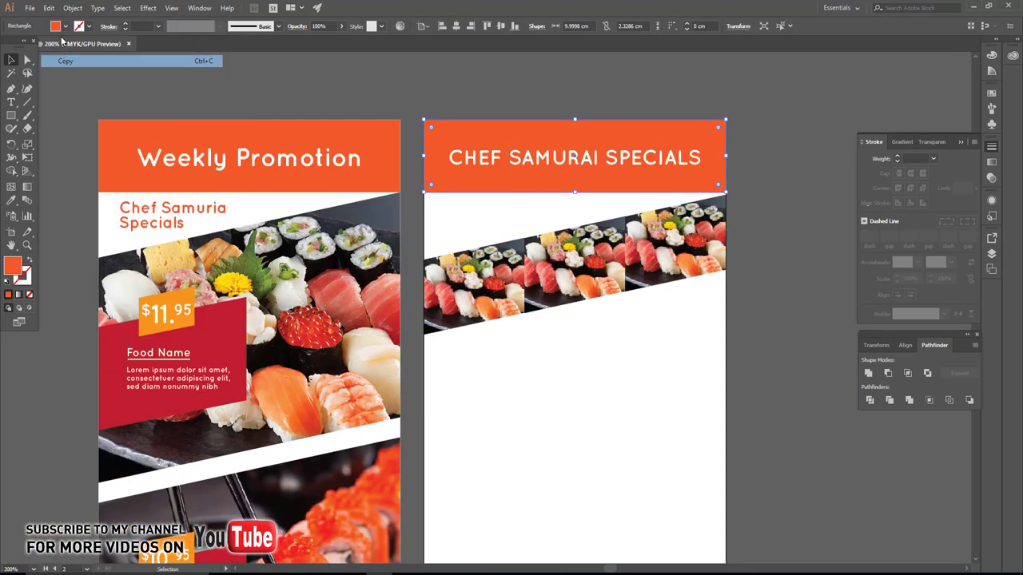
left_click(56, 10)
left_click(76, 84)
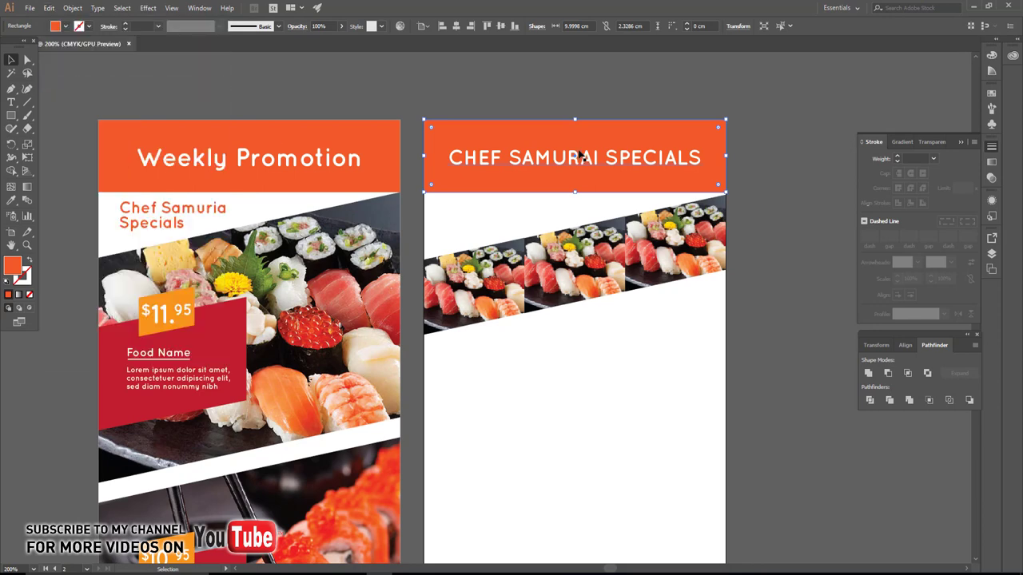
left_click_drag(575, 120, 575, 264)
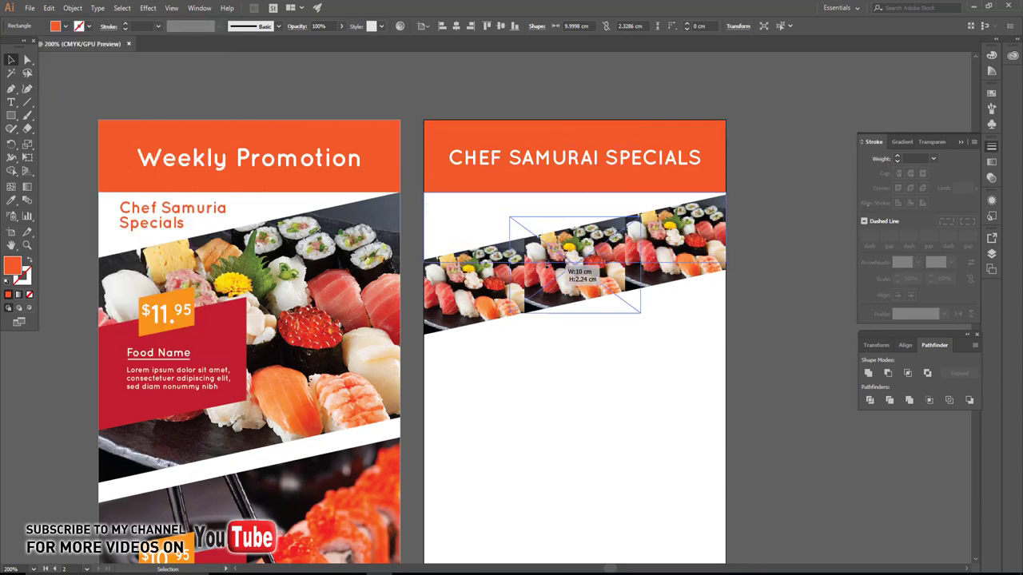
Step: Fill the new bar with the first page's crimson red using the Eyedropper
left_click(11, 200)
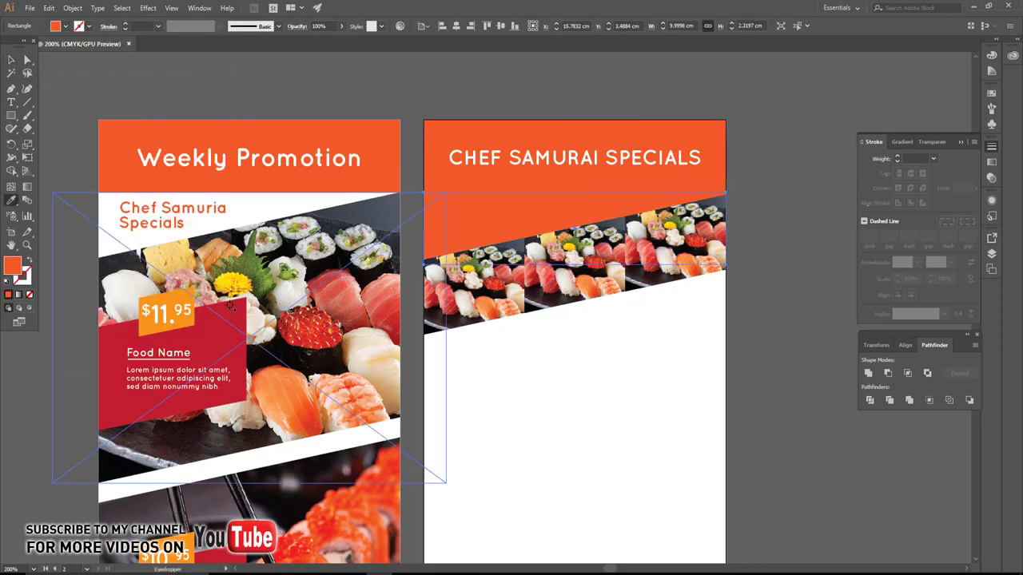
left_click(243, 327)
left_click(11, 60)
left_click(493, 356)
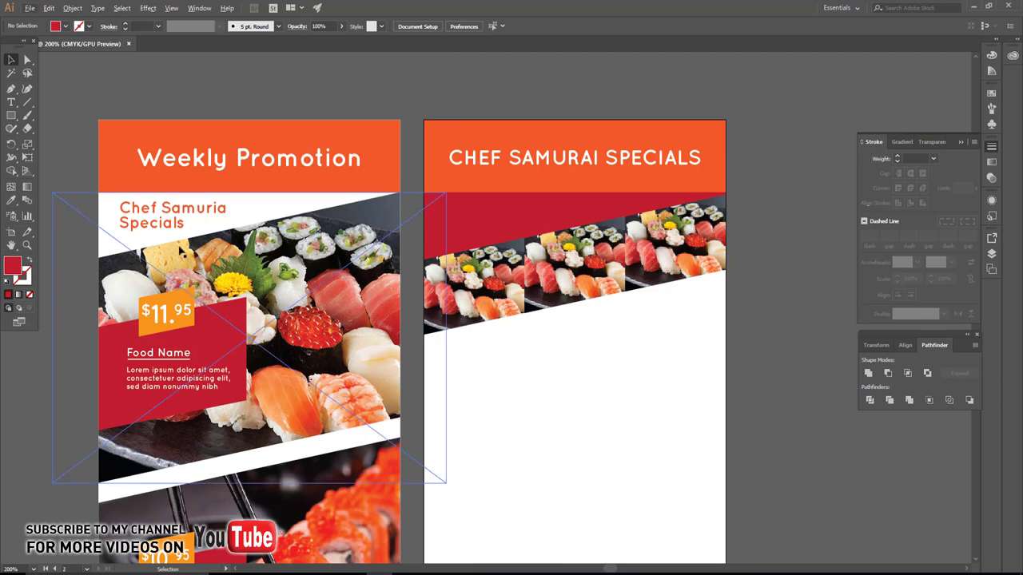
Step: Copy the CHEF SAMURAI SPECIALS heading onto the crimson band and retype it as SNACK SIZE
left_click_drag(179, 218, 498, 218)
double_click(485, 221)
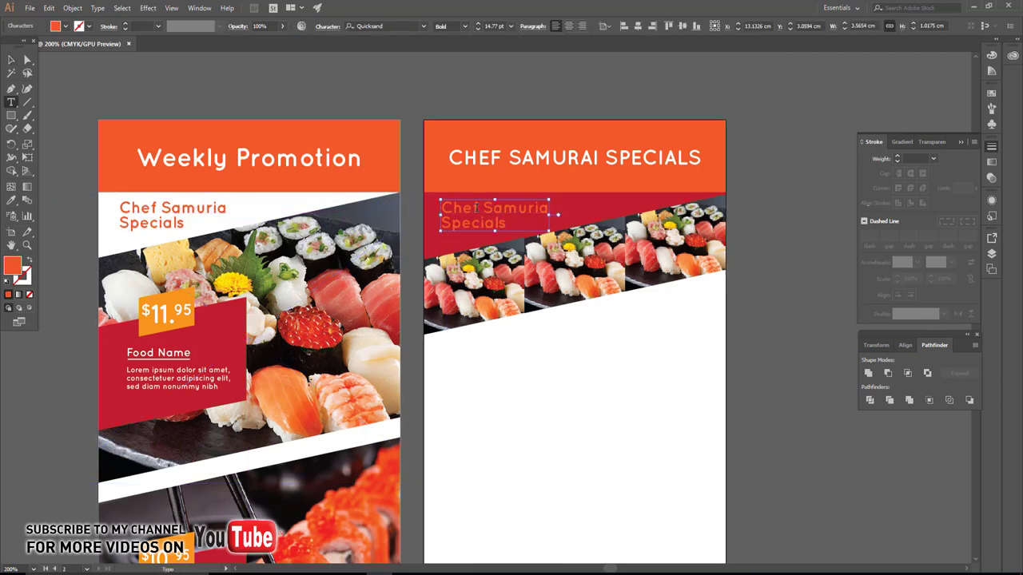
key("ctrl+a")
type("S")
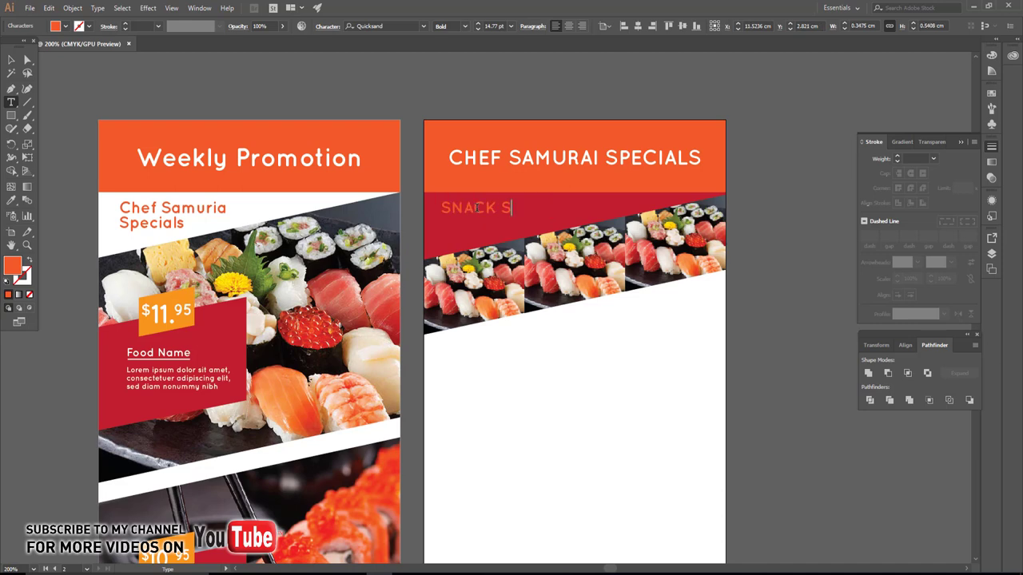
left_click(10, 61)
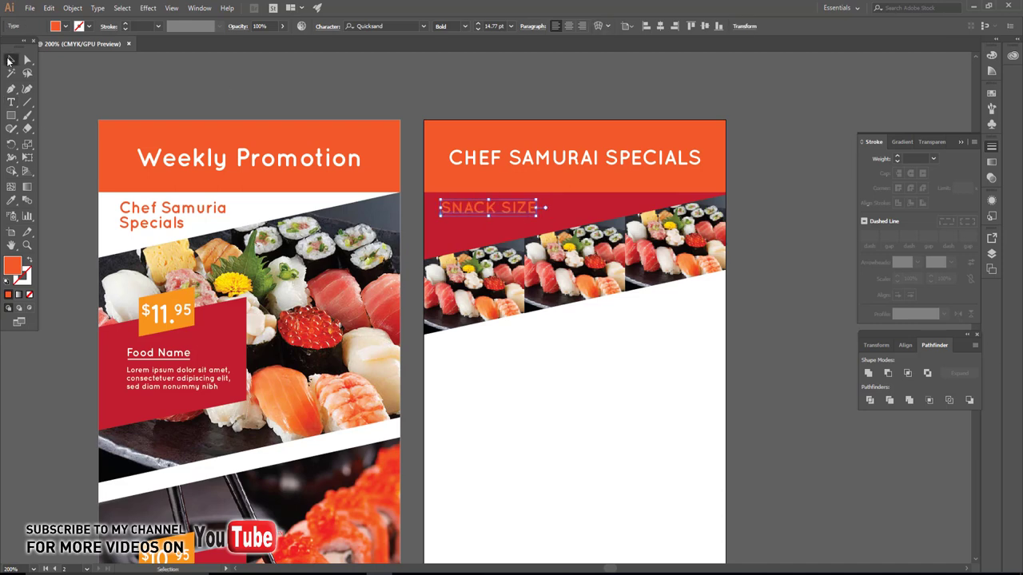
Step: Nudge SNACK SIZE slightly down and give it a white fill
key("Down")
key("Down")
key("Down")
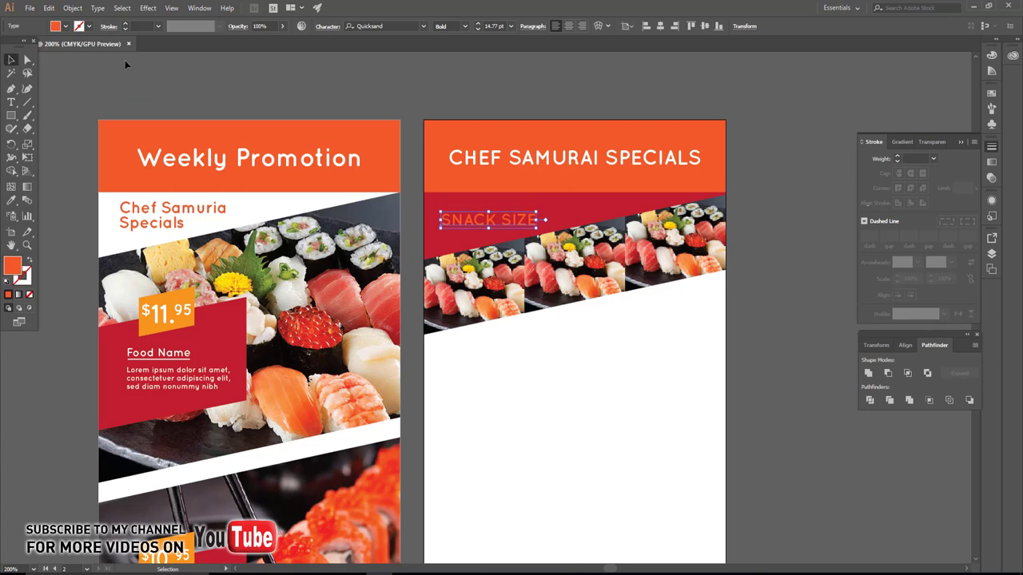
left_click(64, 27)
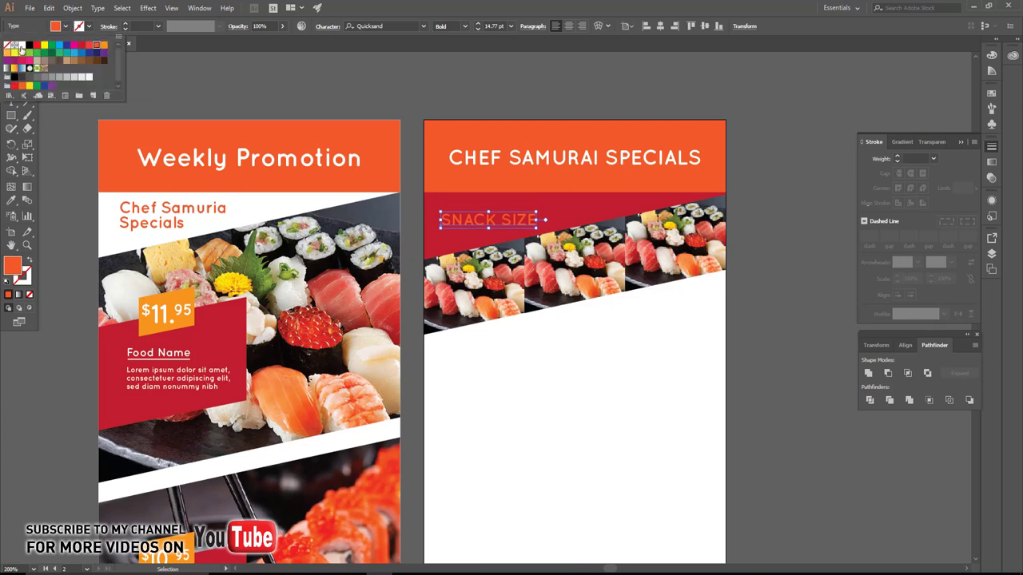
left_click(22, 50)
left_click(209, 95)
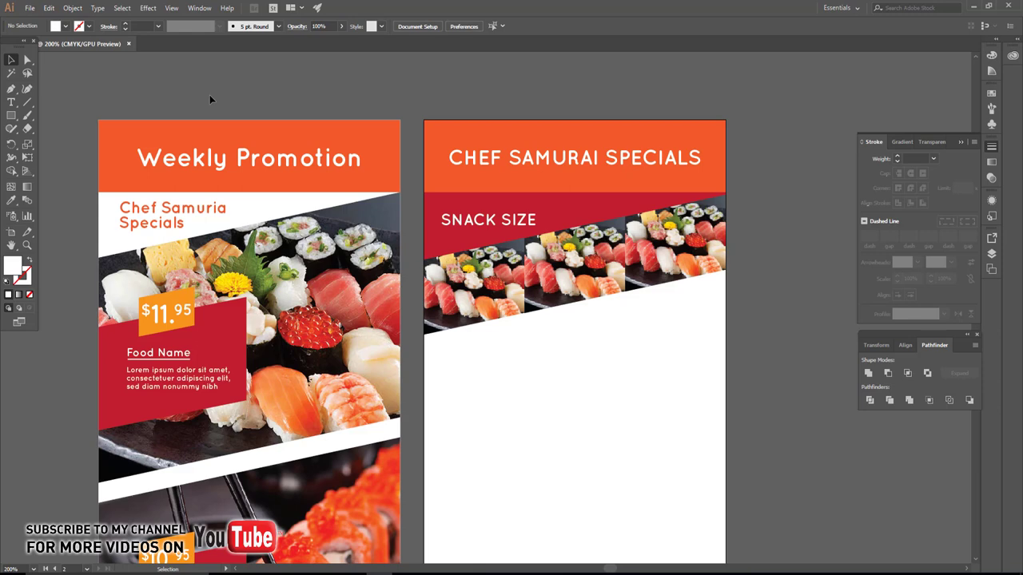
scroll(539, 288, "down", 1)
scroll(540, 288, "right", 1)
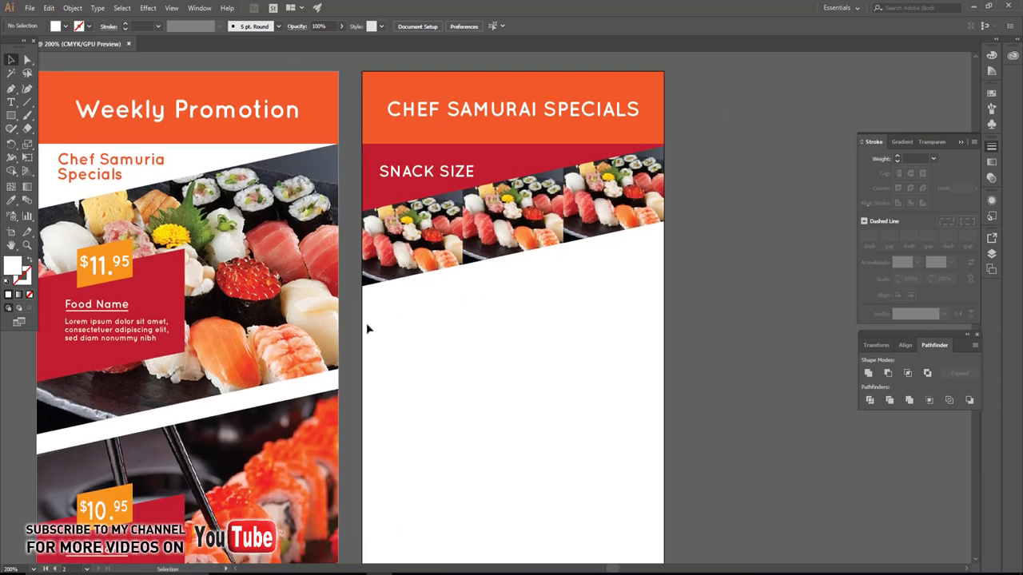
Step: Place a copy of the sushi strip below the original and ungroup it
scroll(497, 325, "down", 1)
scroll(497, 326, "right", 1)
left_click_drag(491, 216, 486, 278)
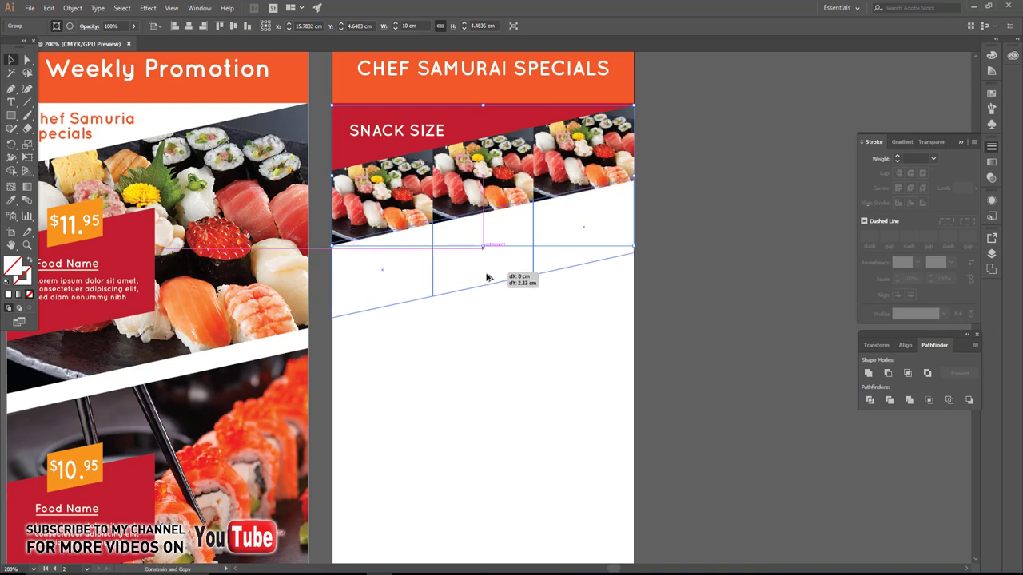
left_click_drag(487, 278, 487, 279)
right_click(505, 247)
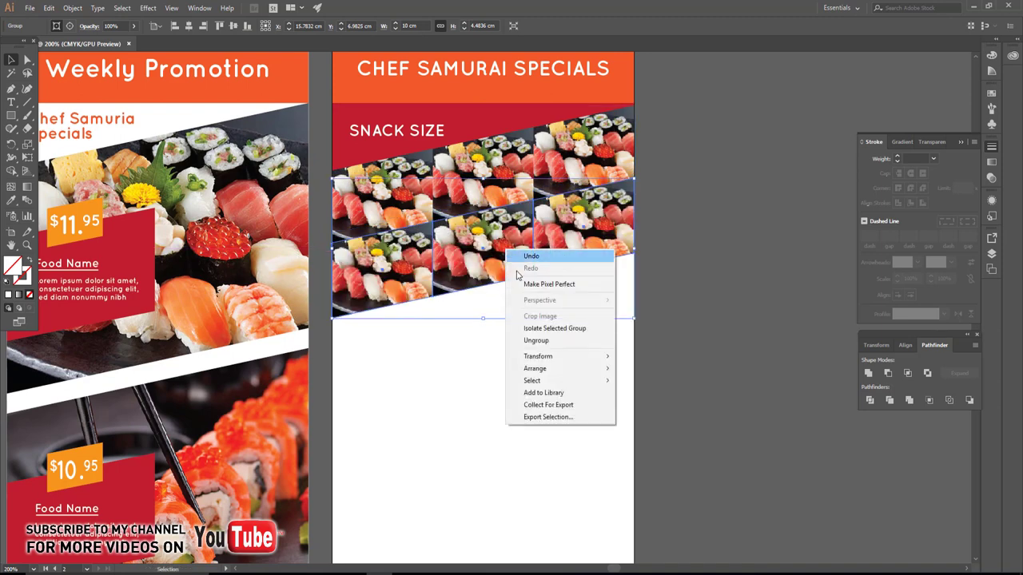
left_click(528, 339)
Step: Release the copy's clipping mask, delete the photos, and keep the three slanted shapes
left_click(453, 279)
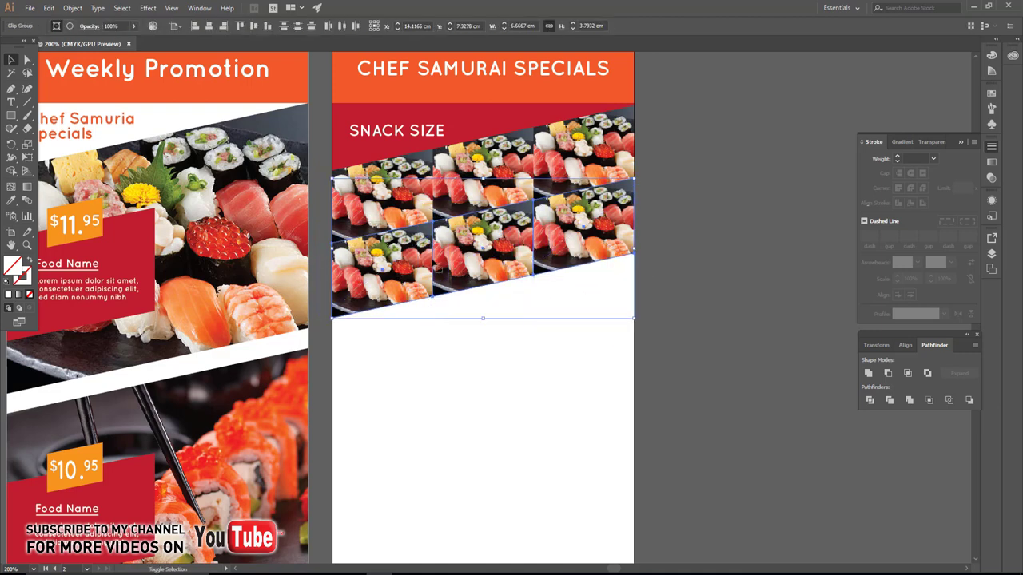
right_click(432, 260)
left_click(459, 326)
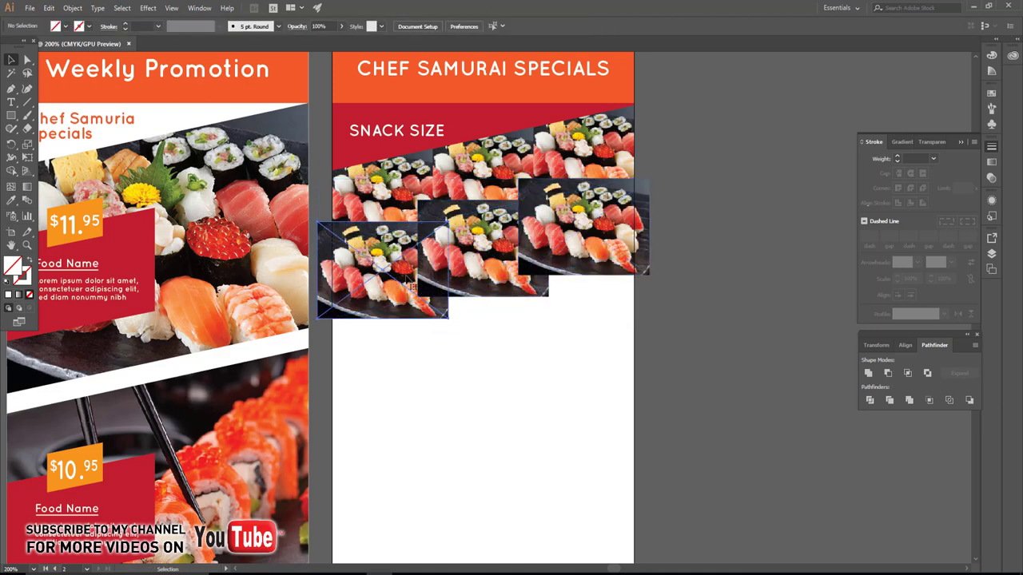
key("Delete")
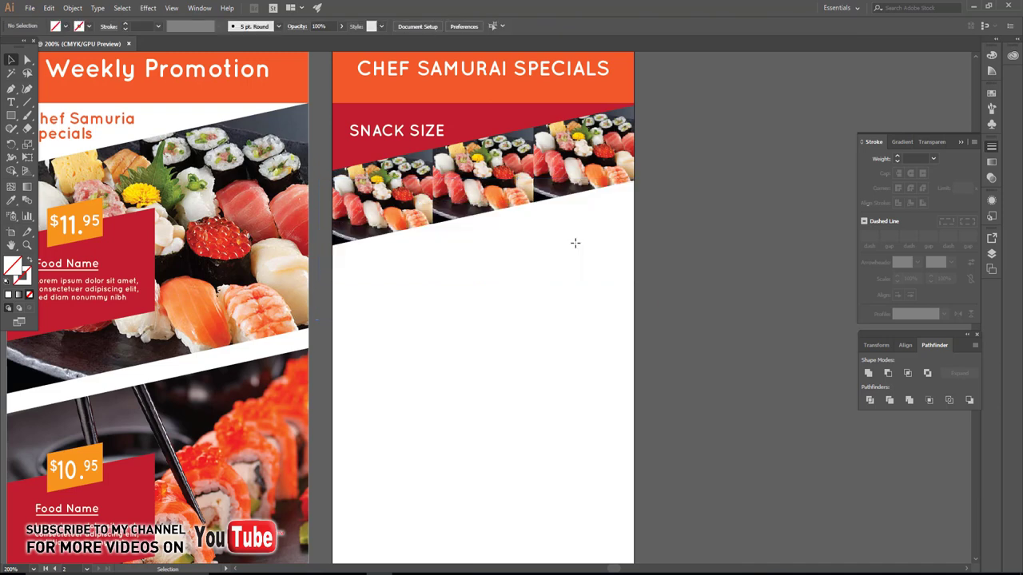
left_click_drag(619, 352, 382, 256)
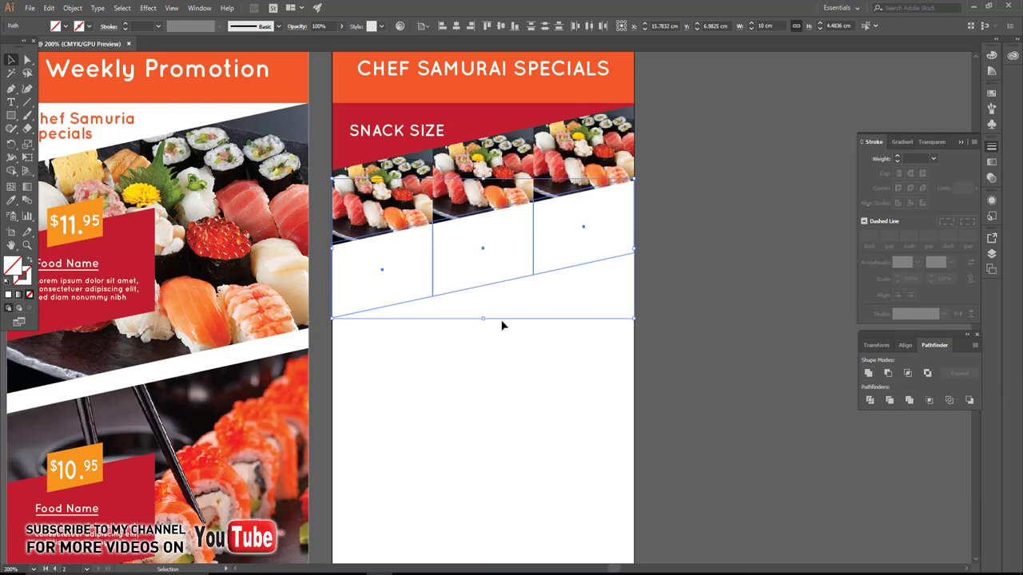
left_click_drag(501, 324, 472, 258)
left_click_drag(573, 301, 418, 267)
Step: Fill the three slanted shapes with the band's crimson red via the Eyedropper
left_click(11, 200)
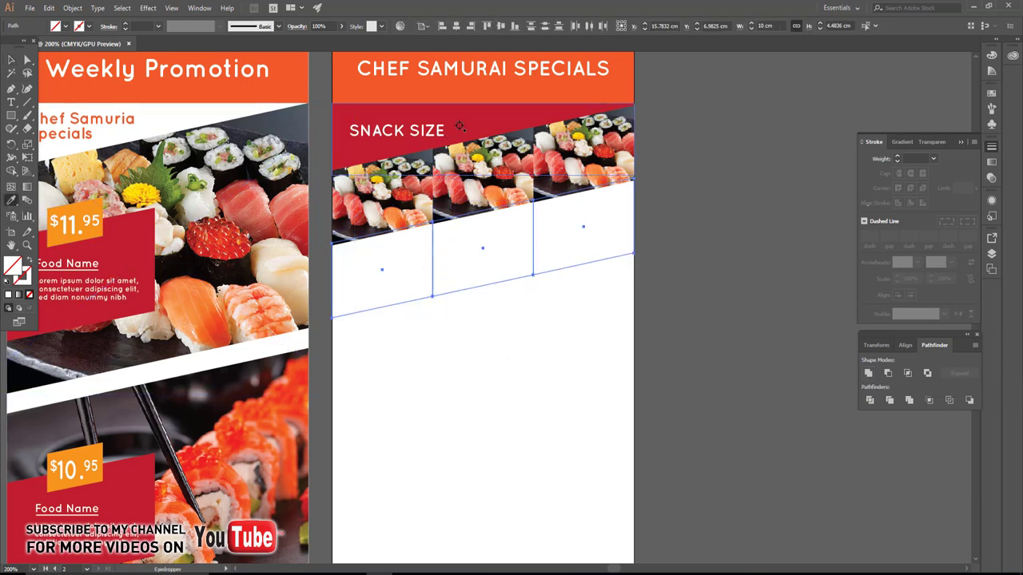
left_click(457, 130)
left_click(11, 59)
left_click(393, 328)
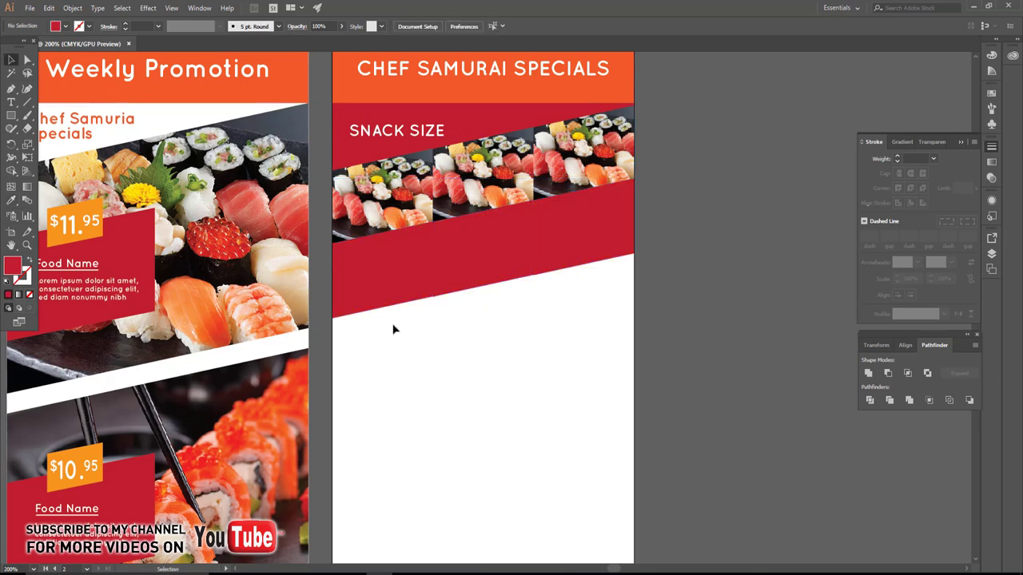
Step: Give the middle panel a darker red in the Color Picker
left_click(482, 255)
double_click(19, 264)
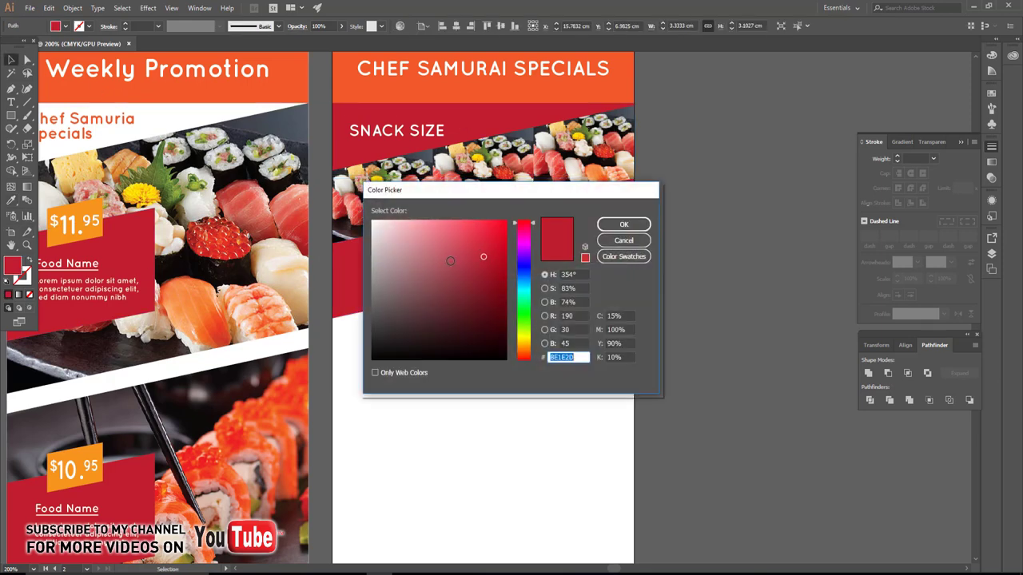
left_click(502, 260)
left_click(624, 224)
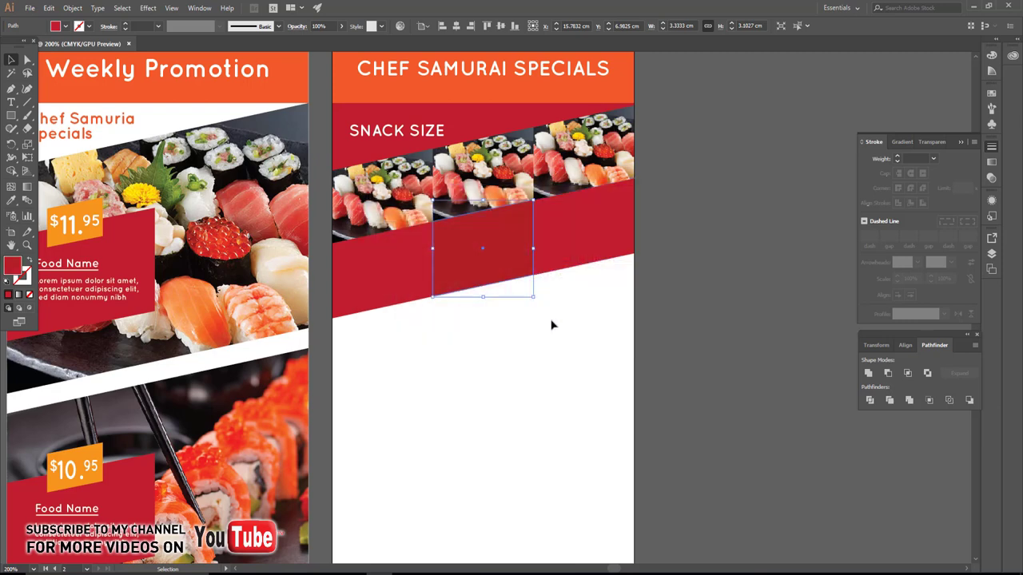
Step: Nudge all three red panels up slightly
left_click_drag(557, 328, 438, 281)
left_click_drag(572, 305, 396, 270)
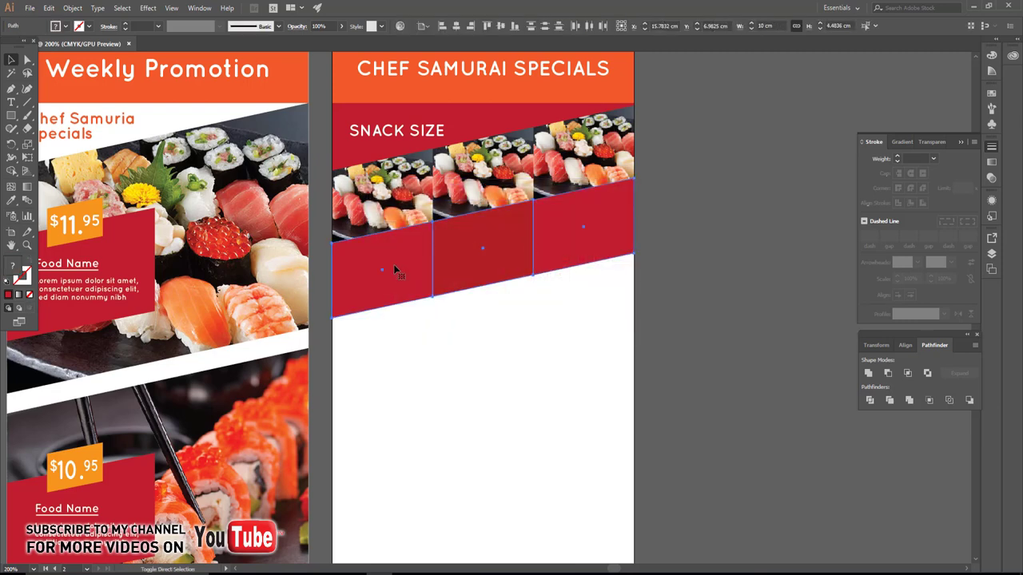
key("Up")
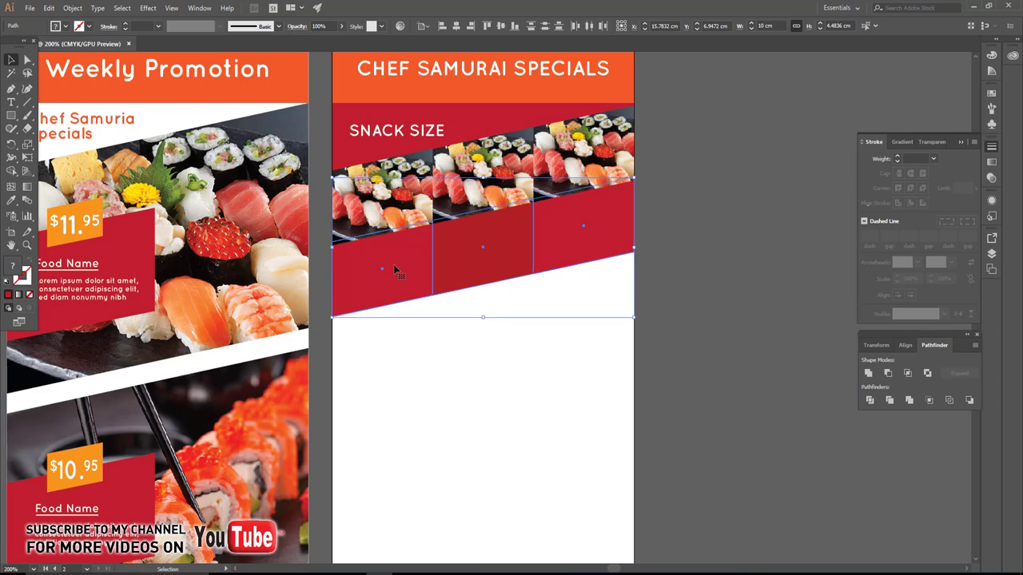
left_click(516, 376)
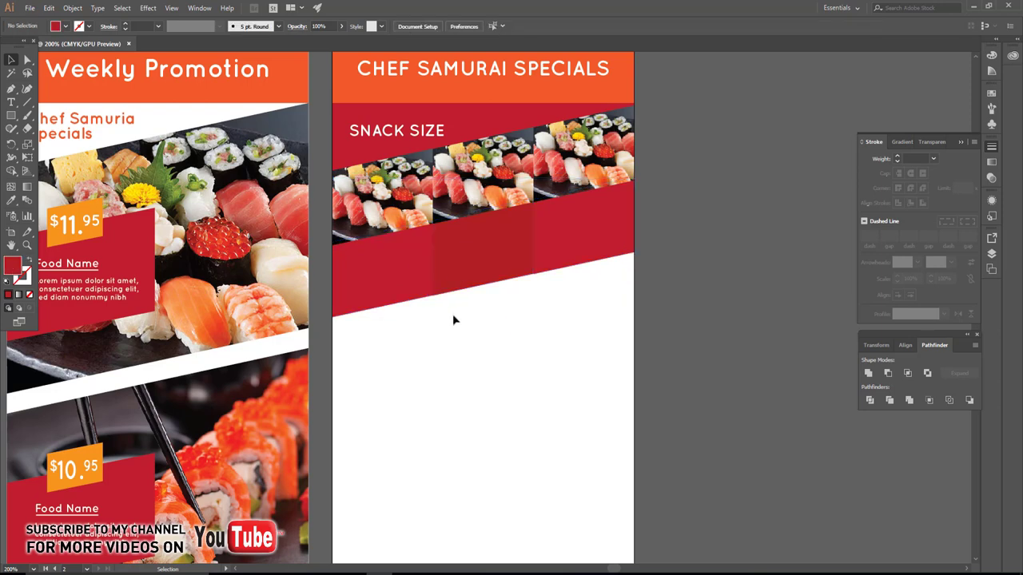
left_click_drag(354, 342, 414, 306)
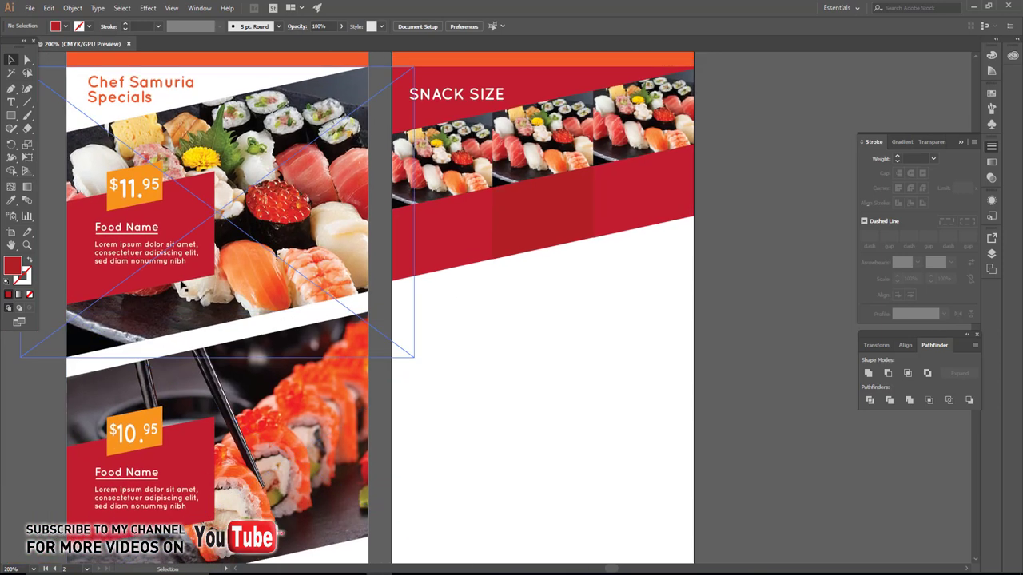
Step: Copy the Food Name text block to page two and scale it into the first red panel
left_click(144, 482)
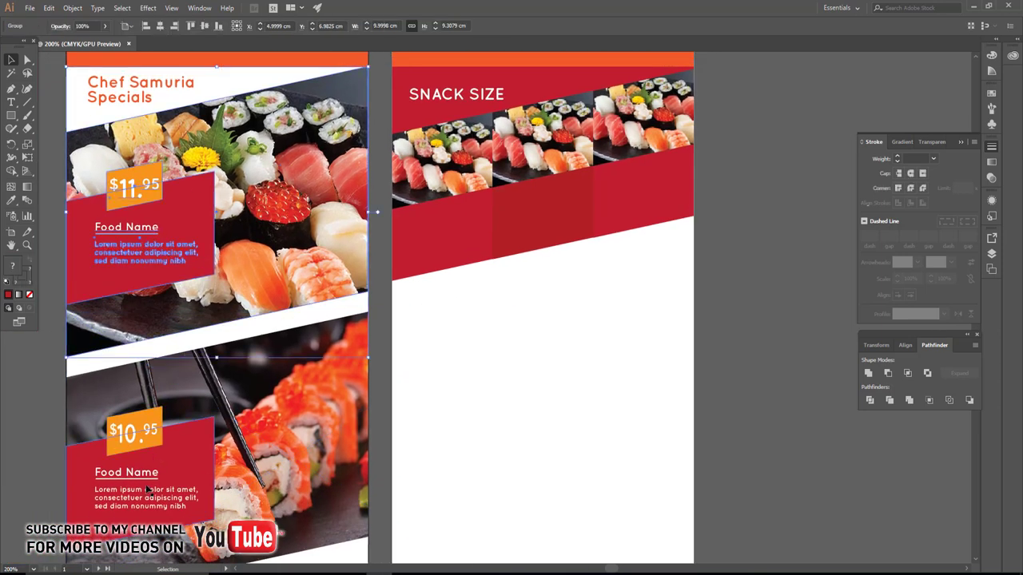
left_click_drag(143, 482, 609, 379)
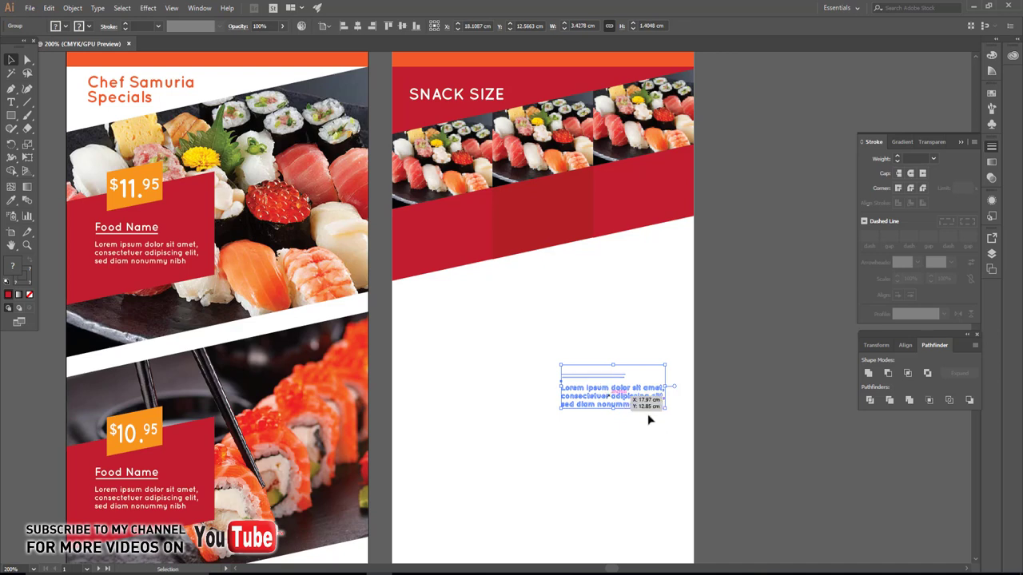
mouse_move(667, 410)
left_mouse_down()
mouse_move(625, 391)
mouse_move(444, 230)
left_mouse_up()
scroll(443, 230, "up", 1)
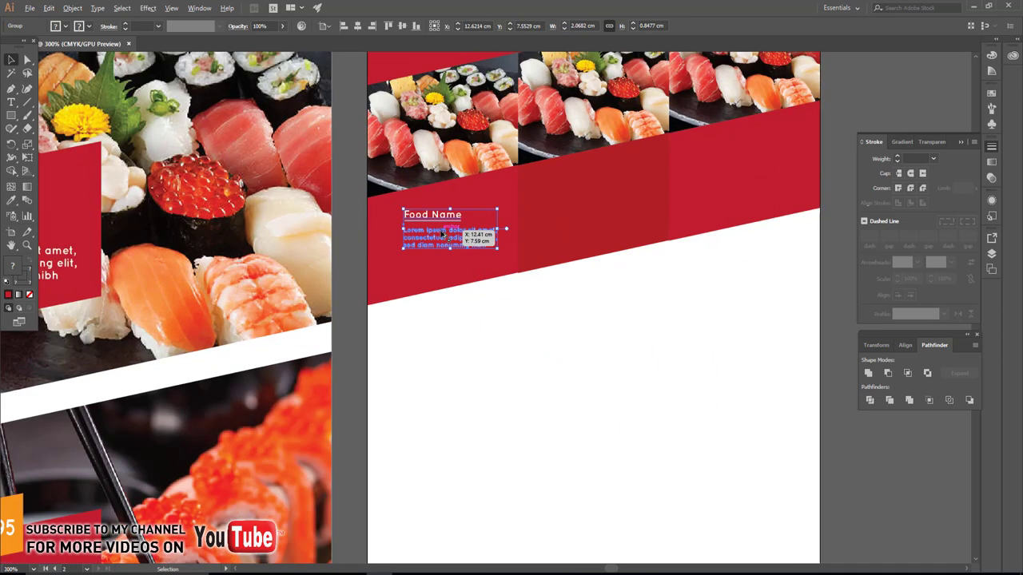
scroll(444, 230, "up", 1)
scroll(479, 238, "up", 1)
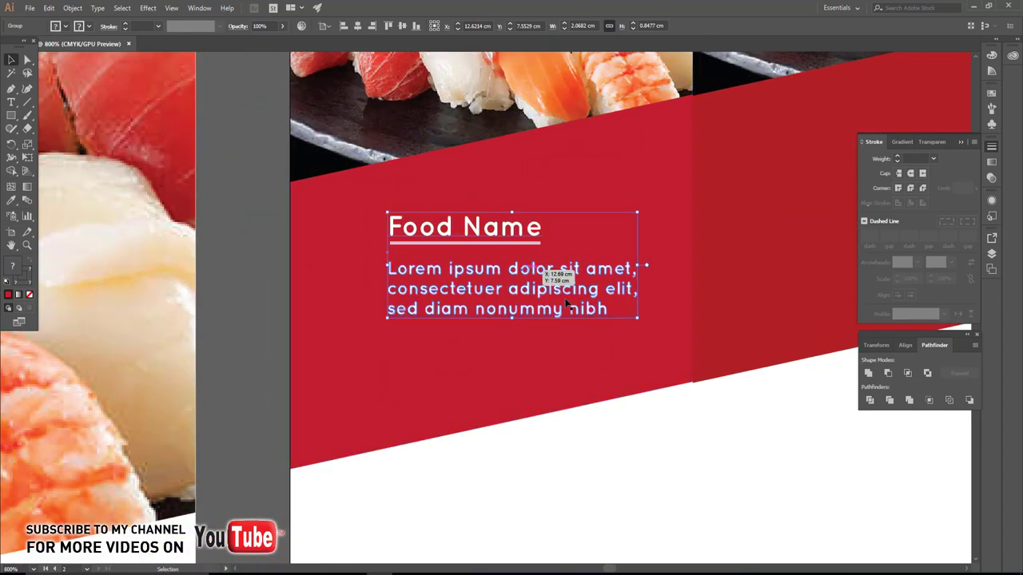
left_click(637, 317)
scroll(534, 332, "down", 2)
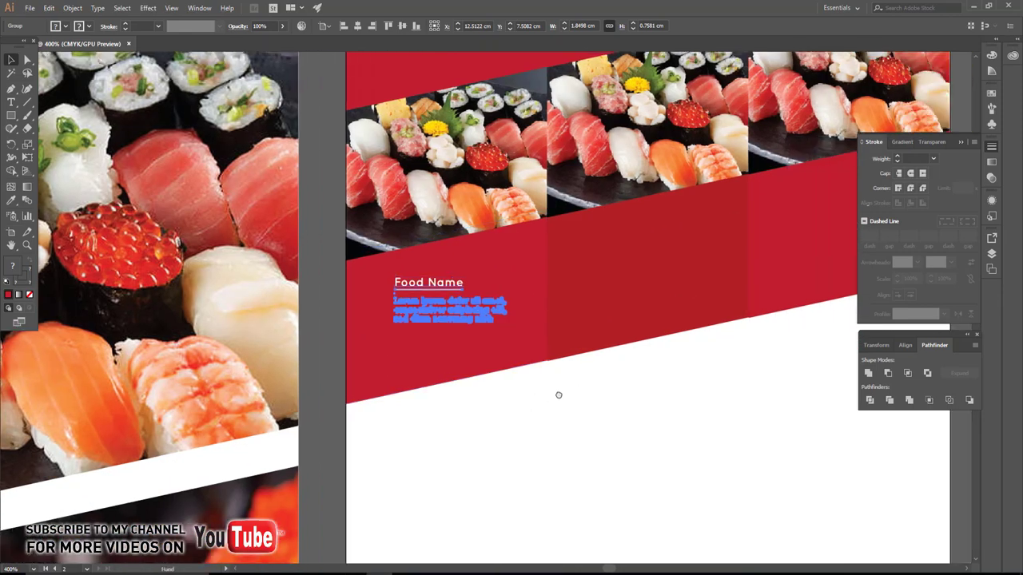
Step: Duplicate the Food Name block into the middle and right red panels
left_click_drag(454, 305, 651, 264)
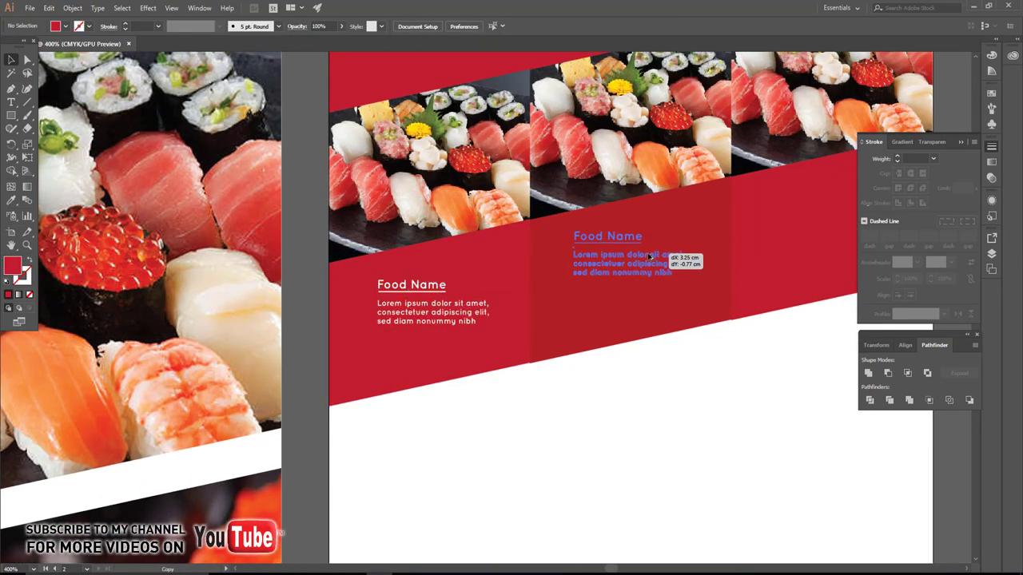
key("ctrl+d")
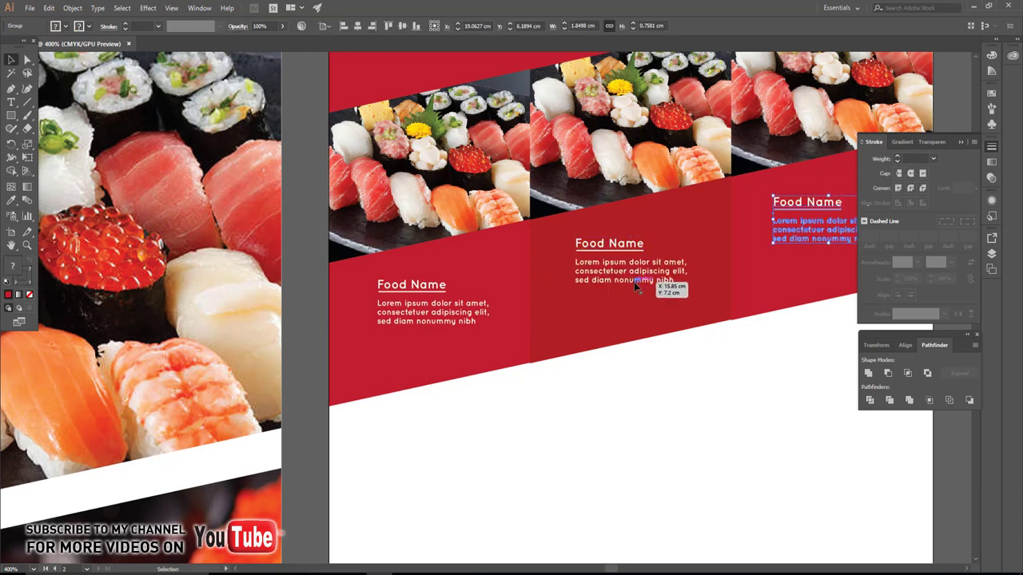
left_click_drag(646, 323, 591, 291)
left_click(606, 387)
scroll(606, 386, "down", 2)
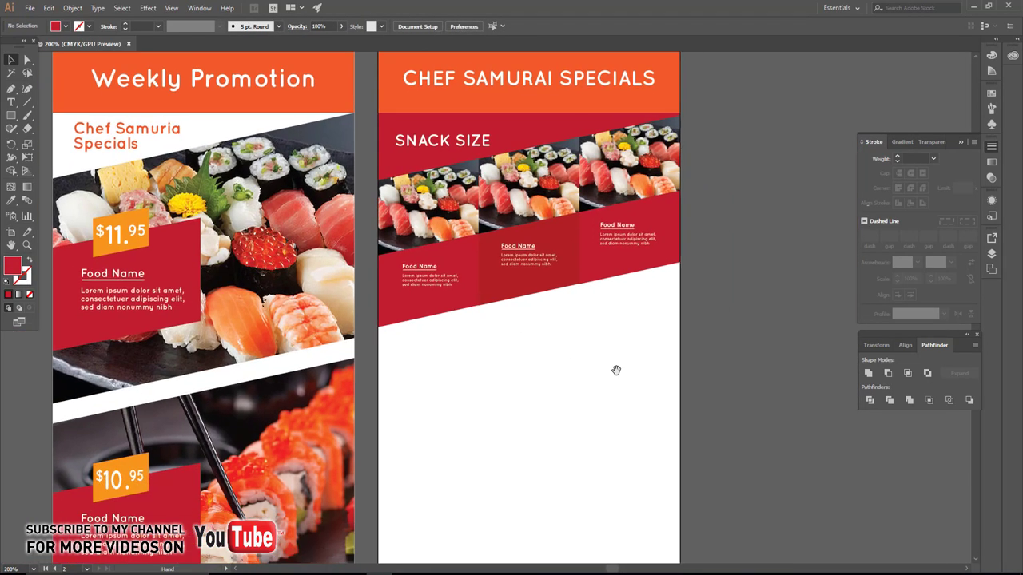
Step: Copy the whole sushi-and-panel row straight down as a second row and adjust its position
left_click_drag(660, 358, 459, 206)
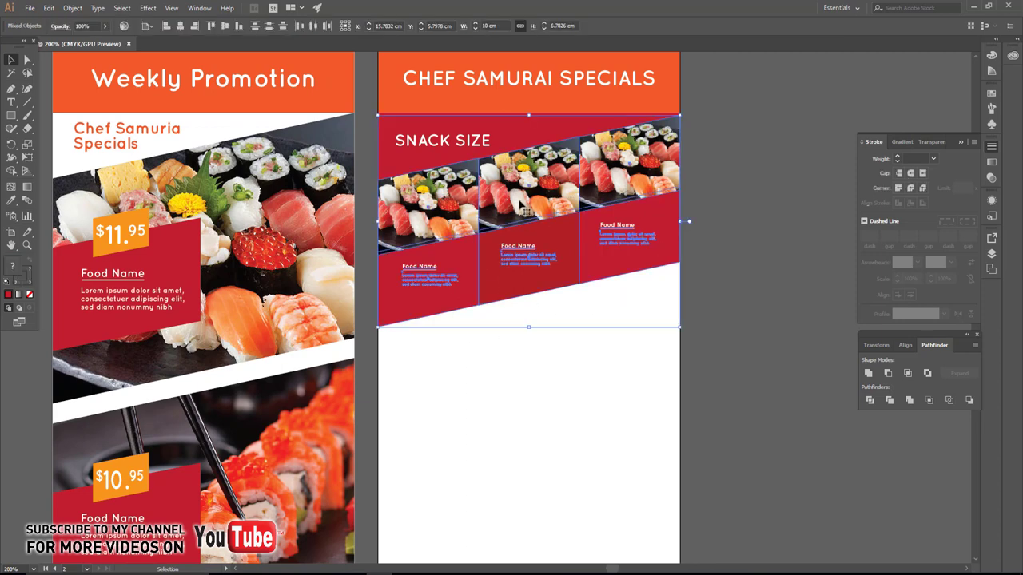
left_click_drag(522, 204, 520, 372)
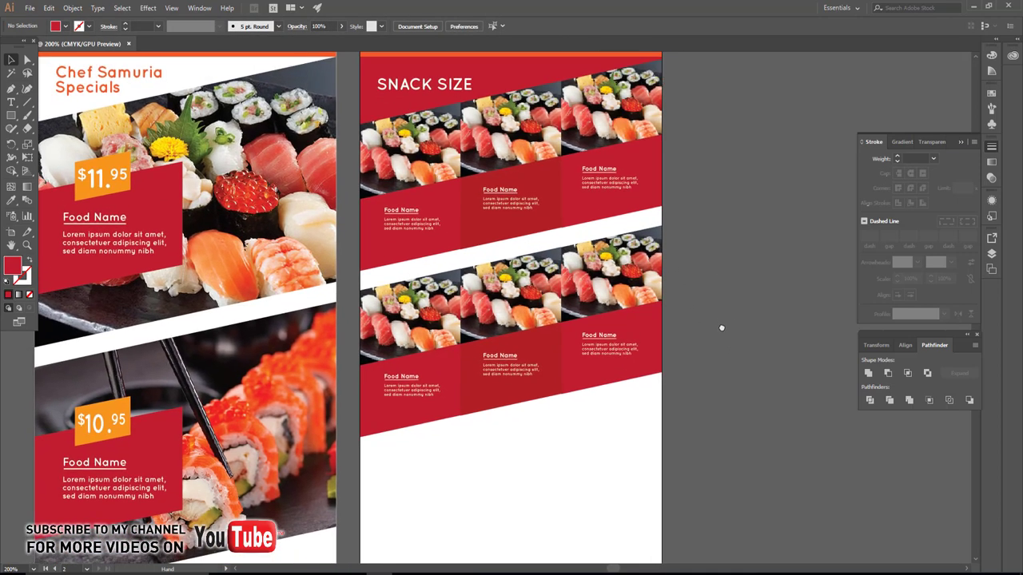
scroll(666, 281, "down", 4)
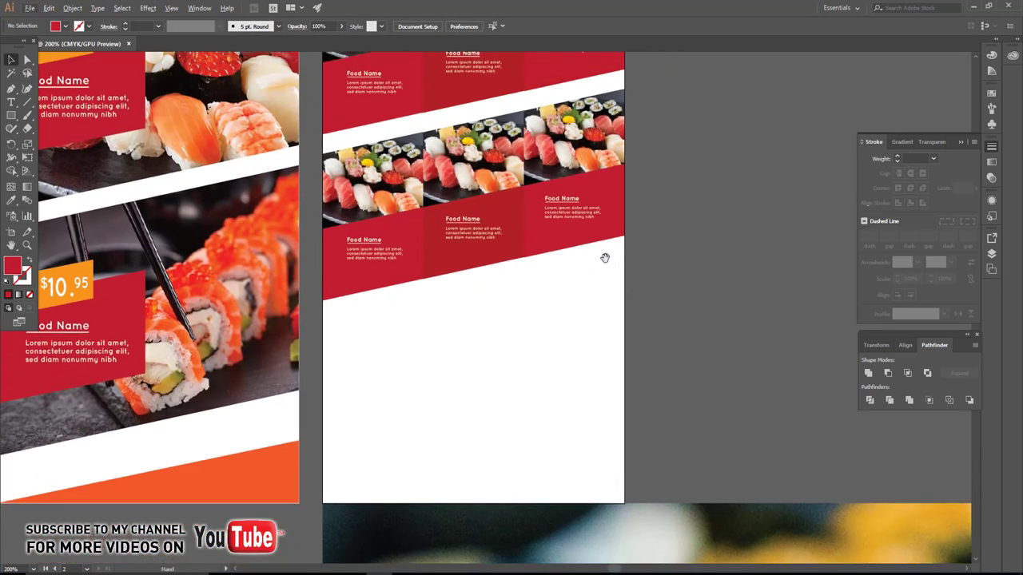
scroll(605, 257, "up", 2)
left_click_drag(595, 372, 385, 235)
left_click_drag(460, 245, 457, 226)
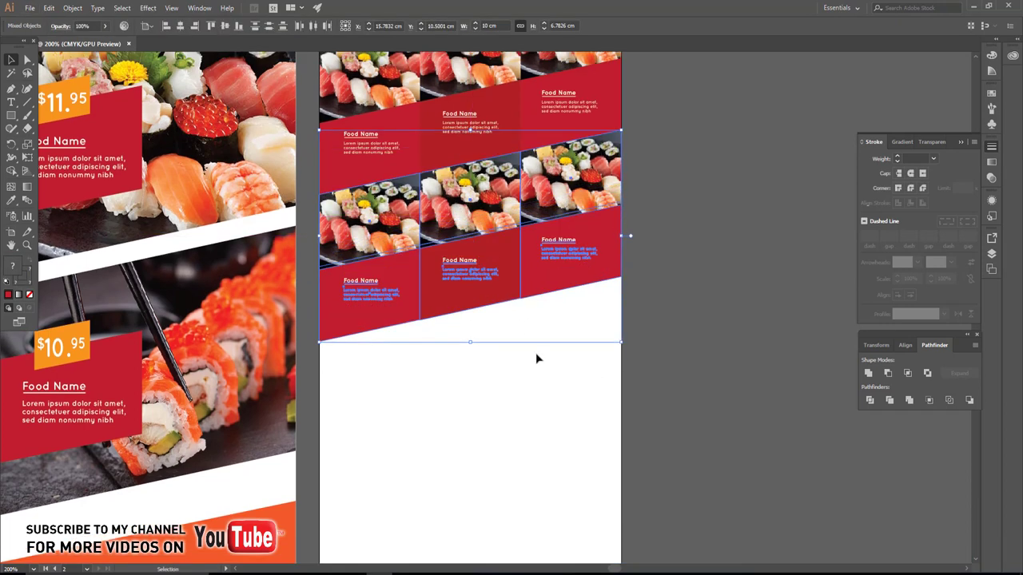
left_click(564, 352)
Step: Copy the row down again to form a third row
left_click_drag(392, 293, 392, 292)
left_click_drag(494, 219, 494, 361)
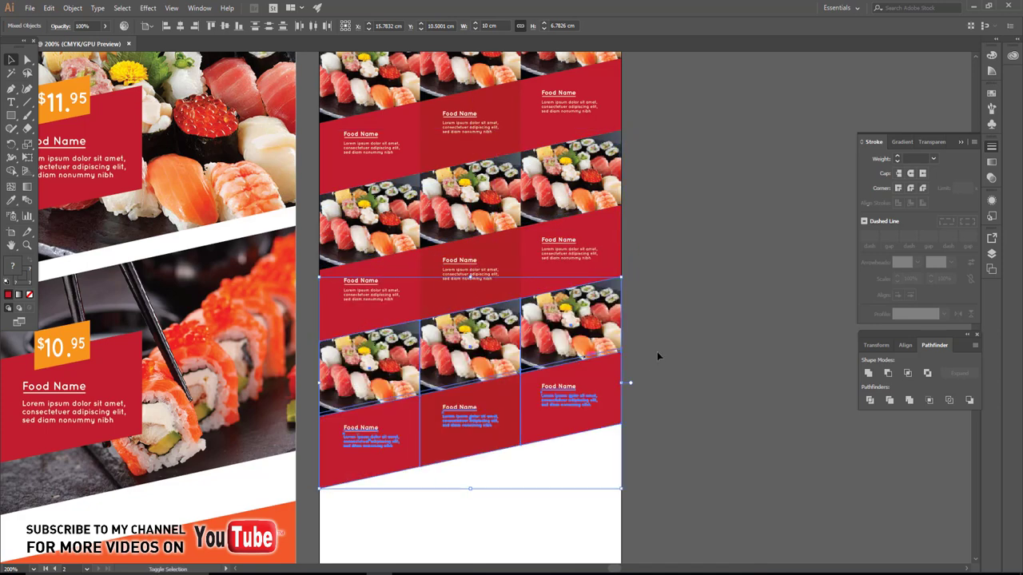
left_click(697, 347)
scroll(697, 346, "down", 1)
left_click_drag(680, 325, 655, 343)
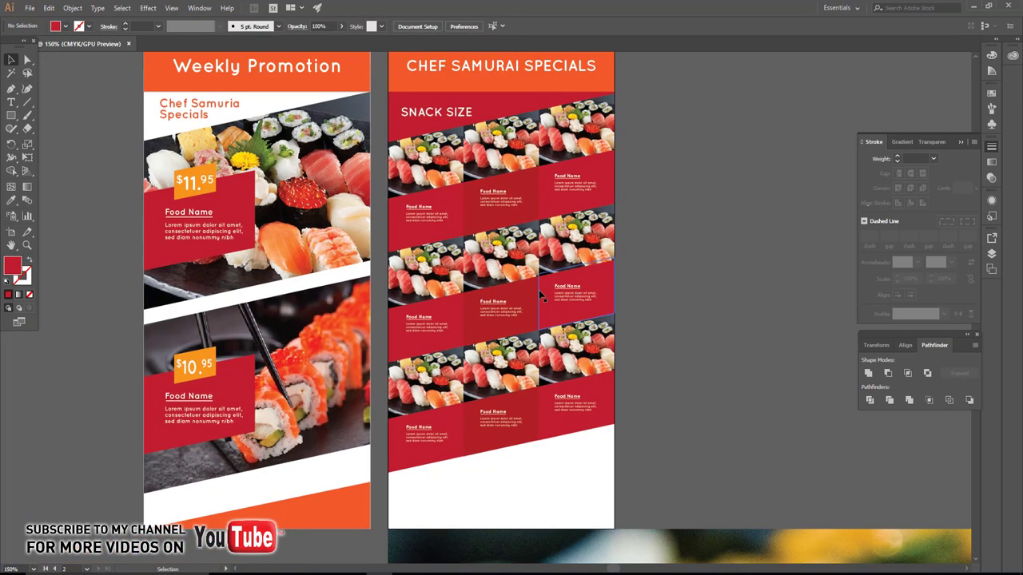
Step: Give the centre Food Name panel a brighter red fill from the swatches
left_click(518, 298)
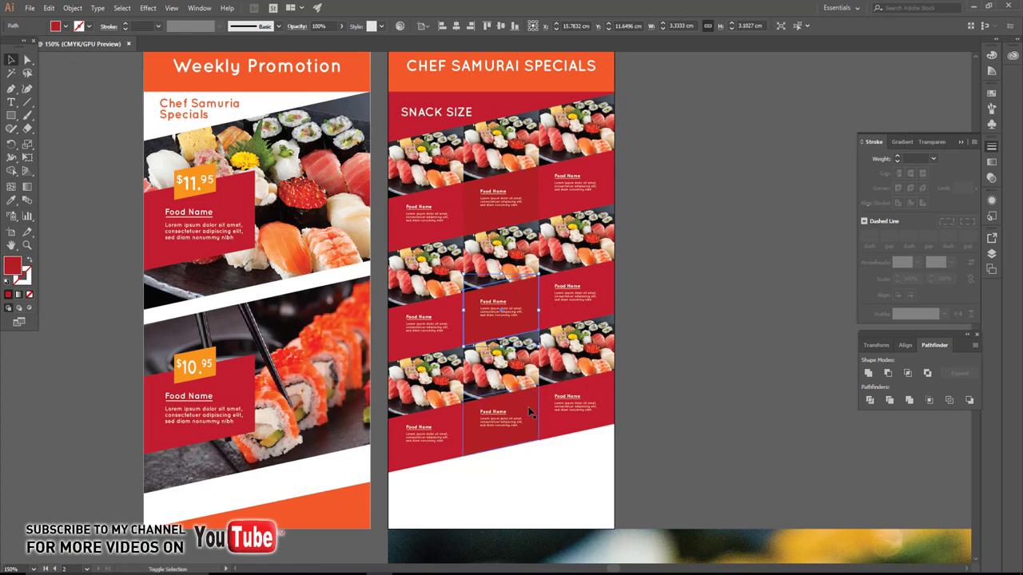
left_click(66, 28)
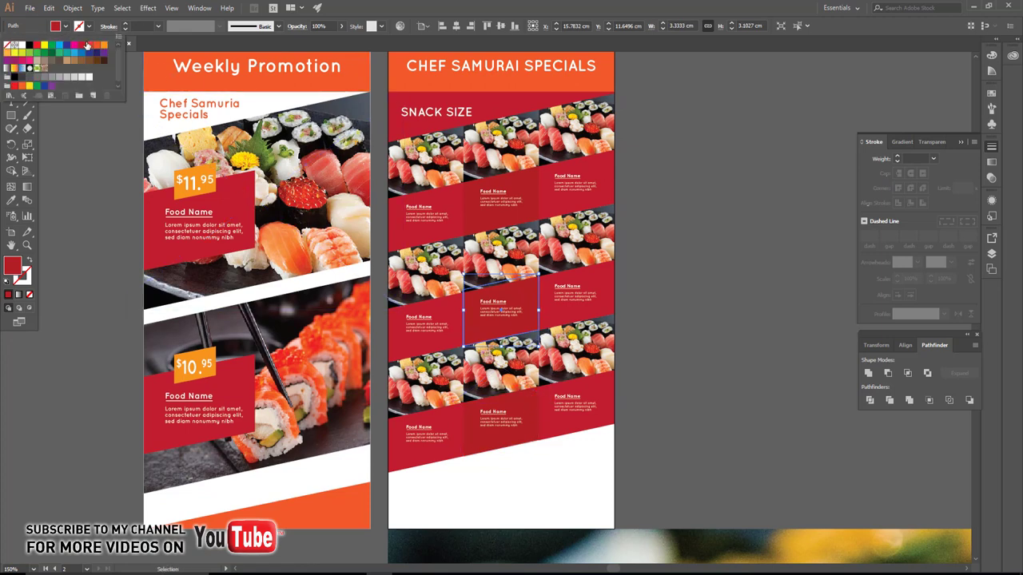
left_click(87, 47)
left_click(699, 315)
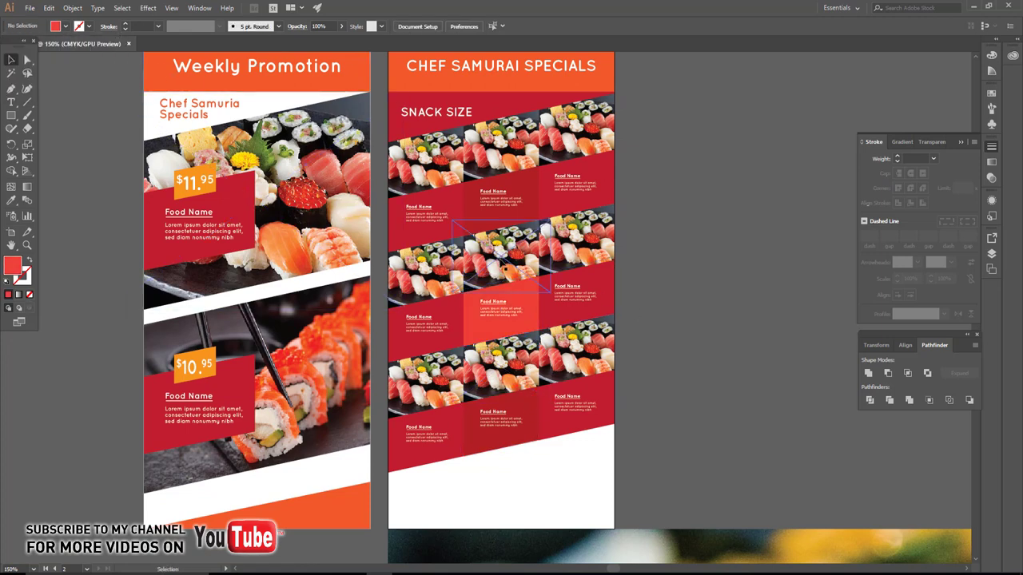
Step: Ungroup the top row of sushi photos and select its middle photo
left_click(453, 203)
right_click(448, 160)
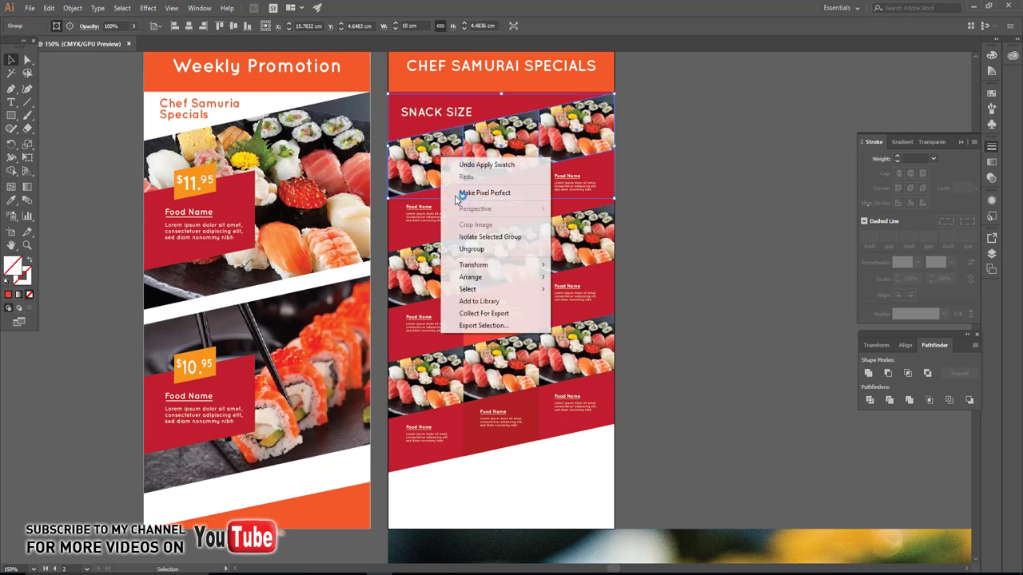
left_click(487, 251)
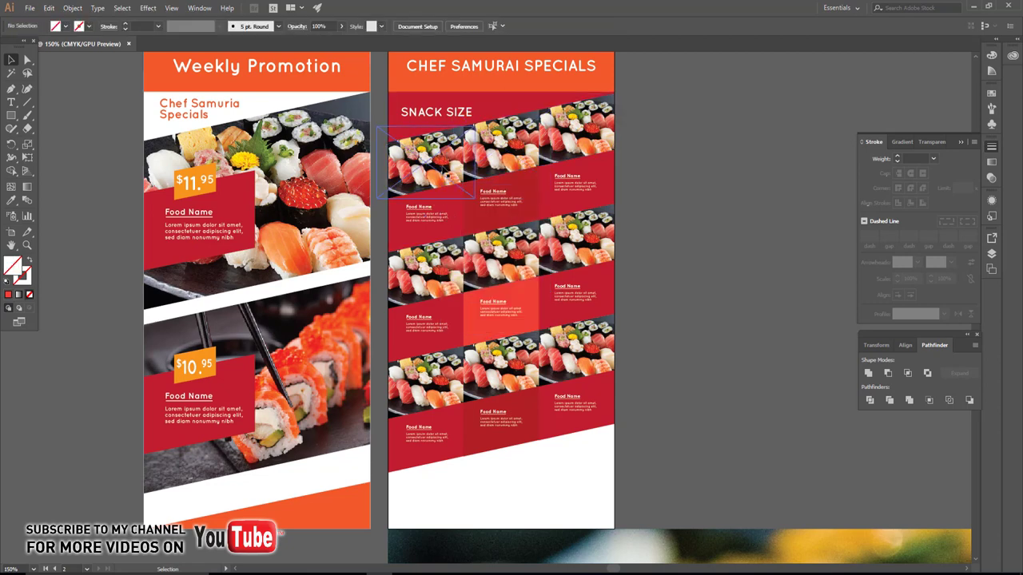
left_click(485, 157)
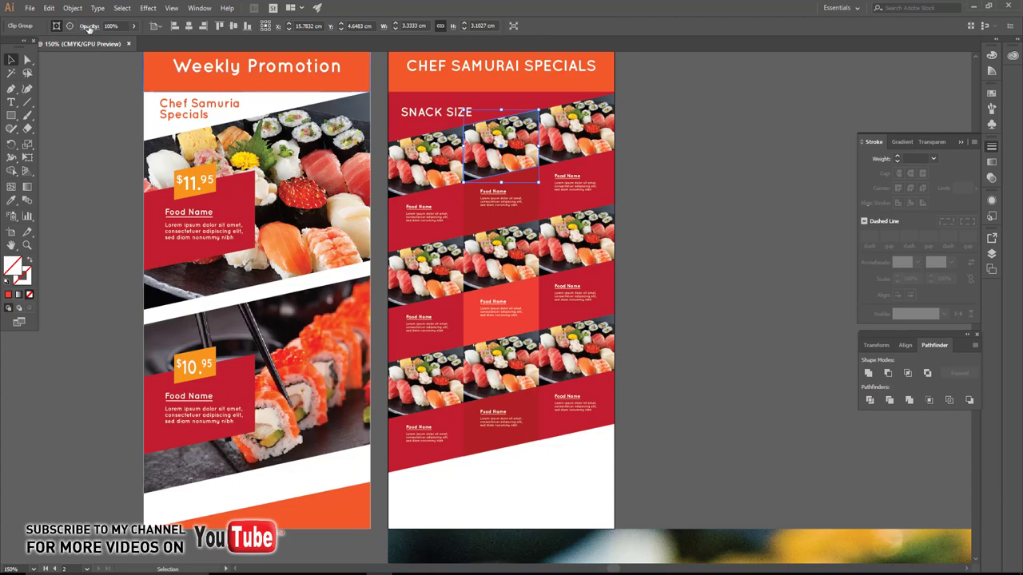
Step: Relink the top row's middle and right photos to the salmon sashimi and best-sushi-osaka-1-X3 images
left_click(70, 25)
left_click(104, 25)
left_click(105, 50)
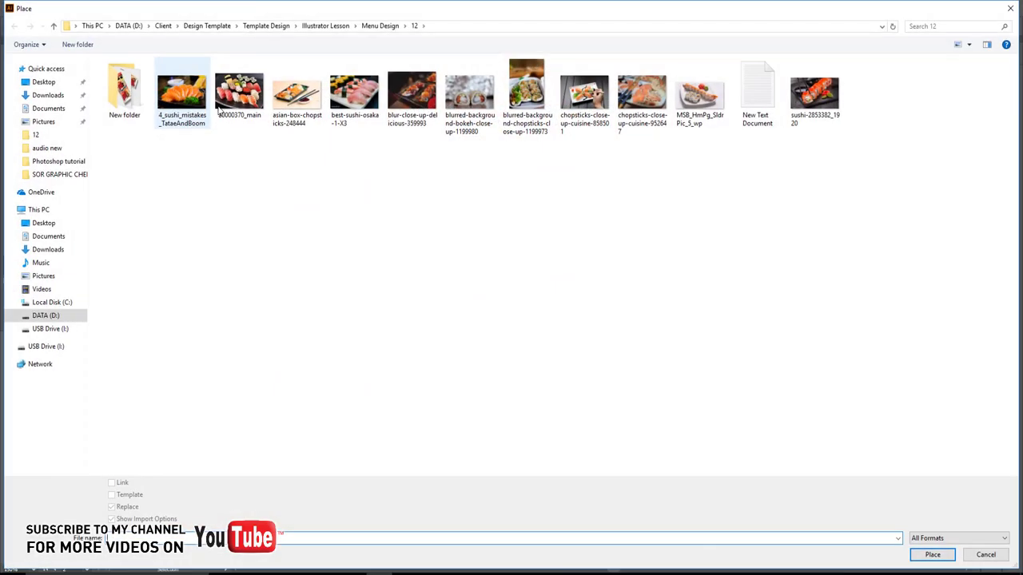
left_click(192, 96)
double_click(192, 96)
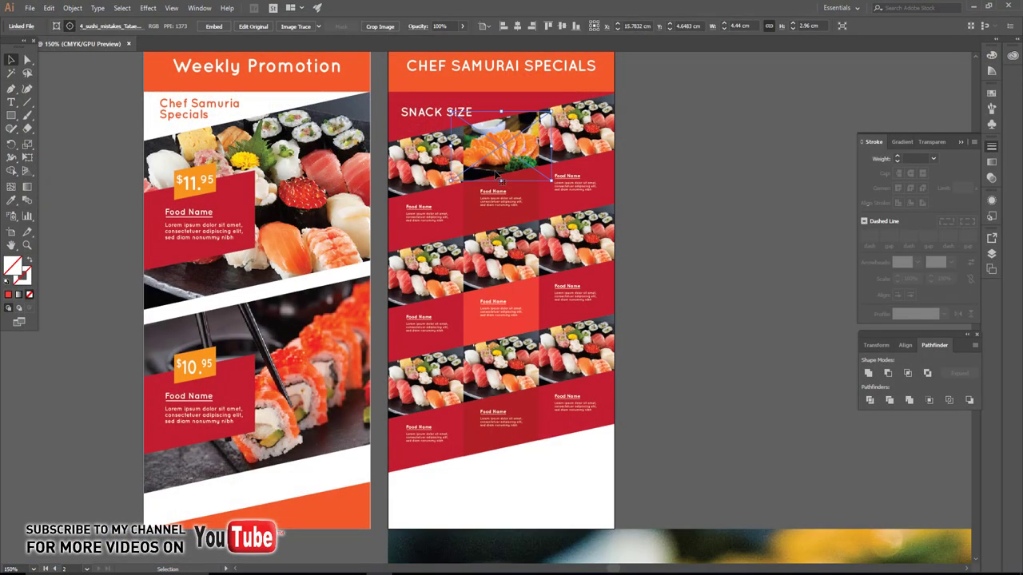
left_click(70, 25)
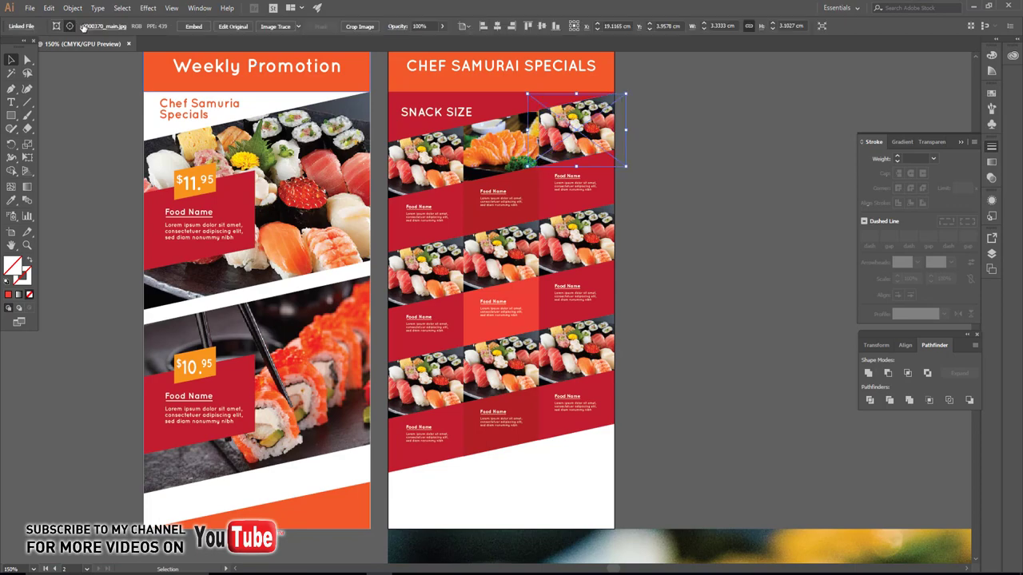
left_click(89, 49)
left_click(354, 96)
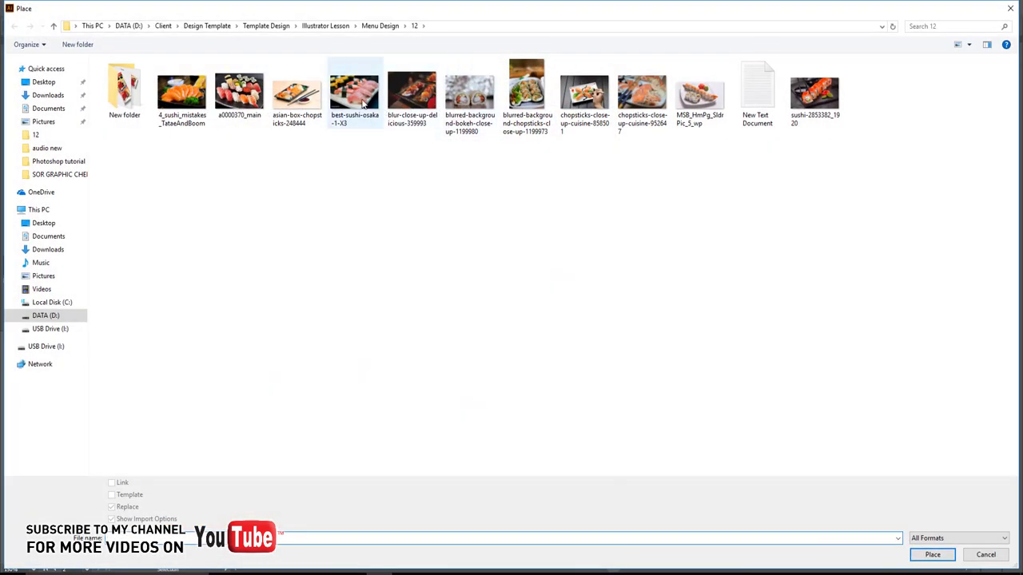
double_click(354, 96)
Step: Ungroup the middle and bottom rows of photos
left_click(428, 268)
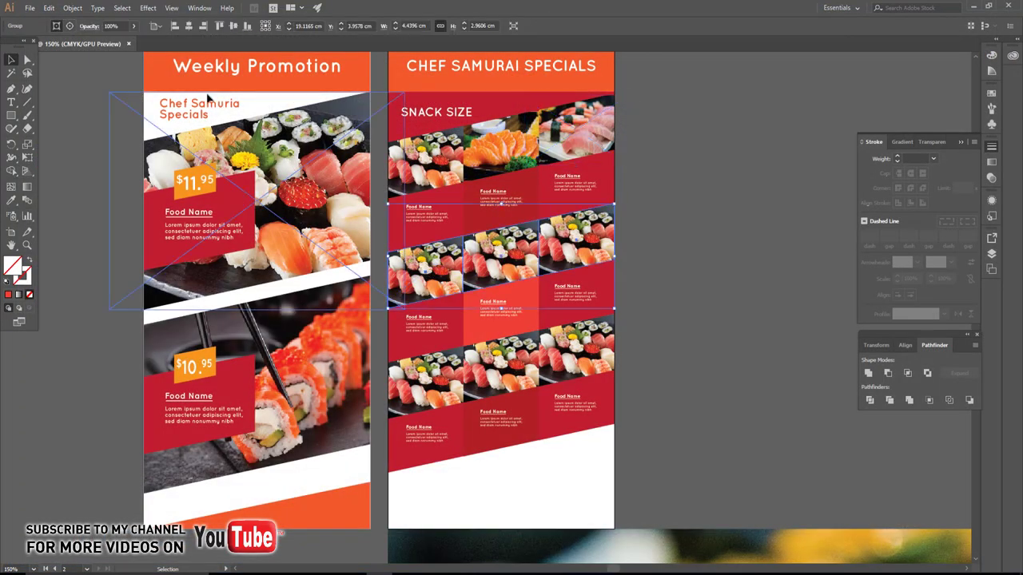
left_click(440, 340, "shift")
right_click(432, 283)
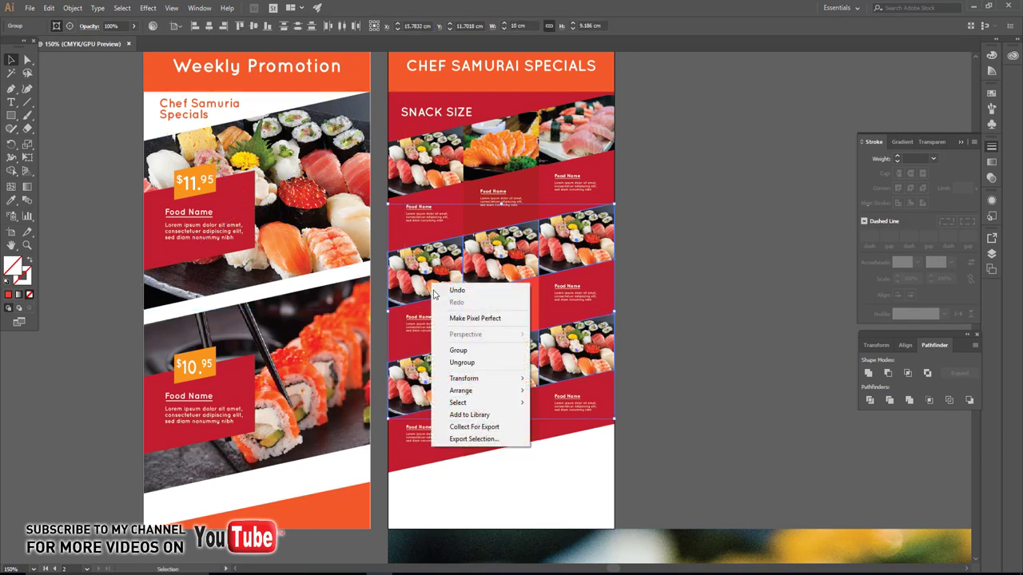
left_click(677, 347)
Step: Relink the middle-left and centre photos to the bokeh sushi and blur-close-up-delicious-359993 images
left_click_drag(377, 237, 475, 309)
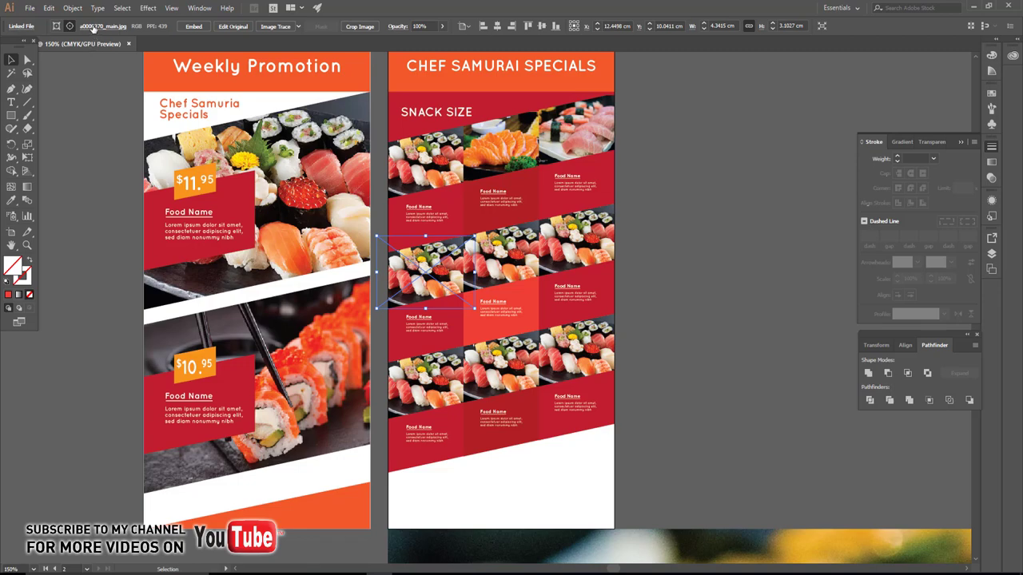
left_click(94, 28)
left_click(94, 49)
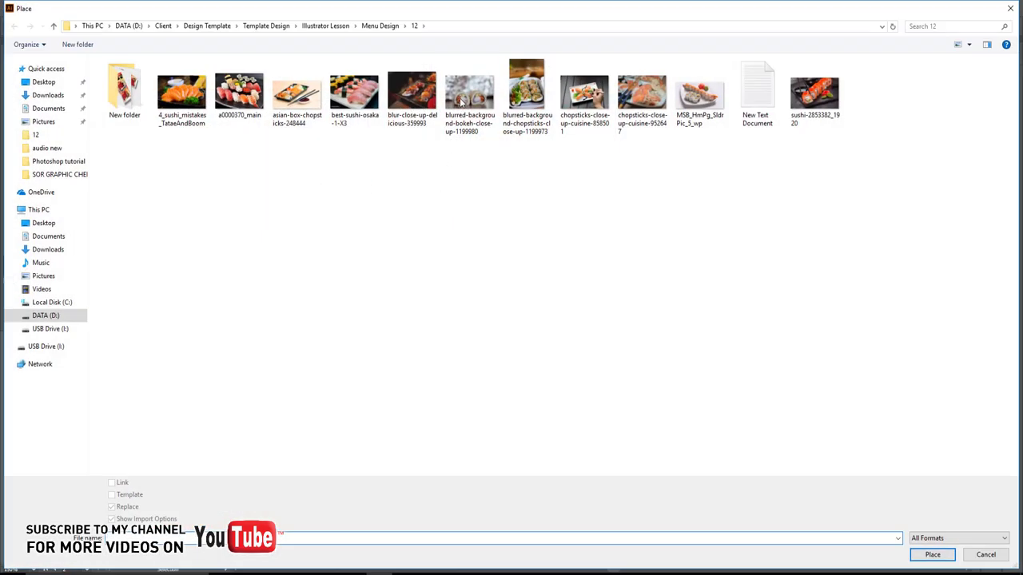
double_click(461, 102)
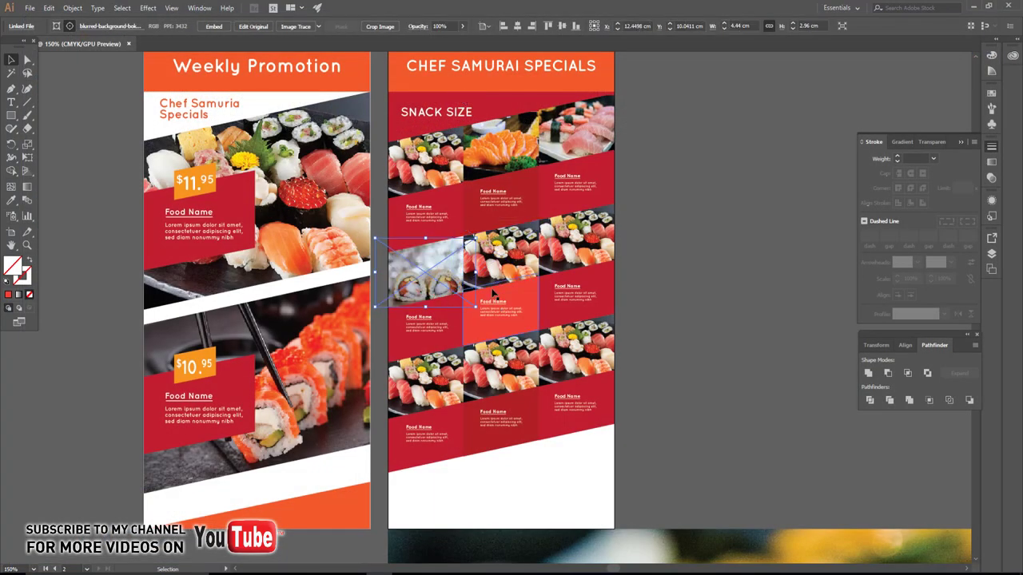
left_click(493, 297)
left_click(95, 26)
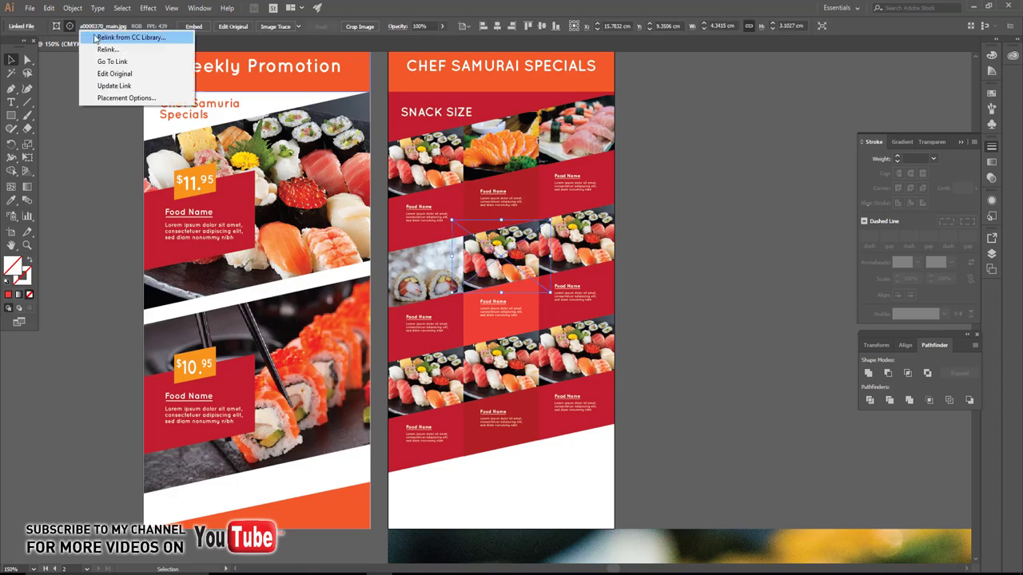
left_click(103, 50)
left_click(431, 106)
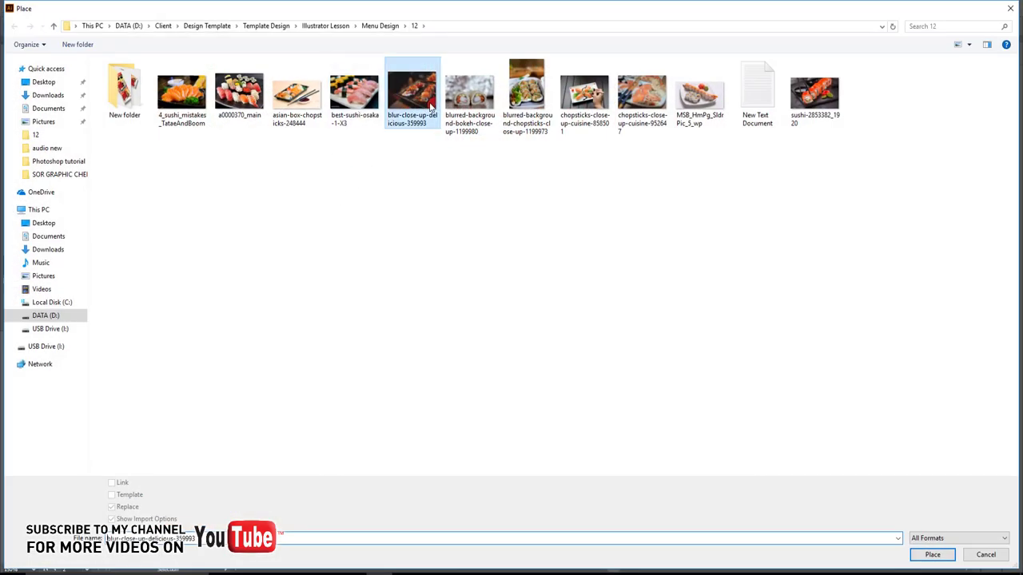
double_click(432, 106)
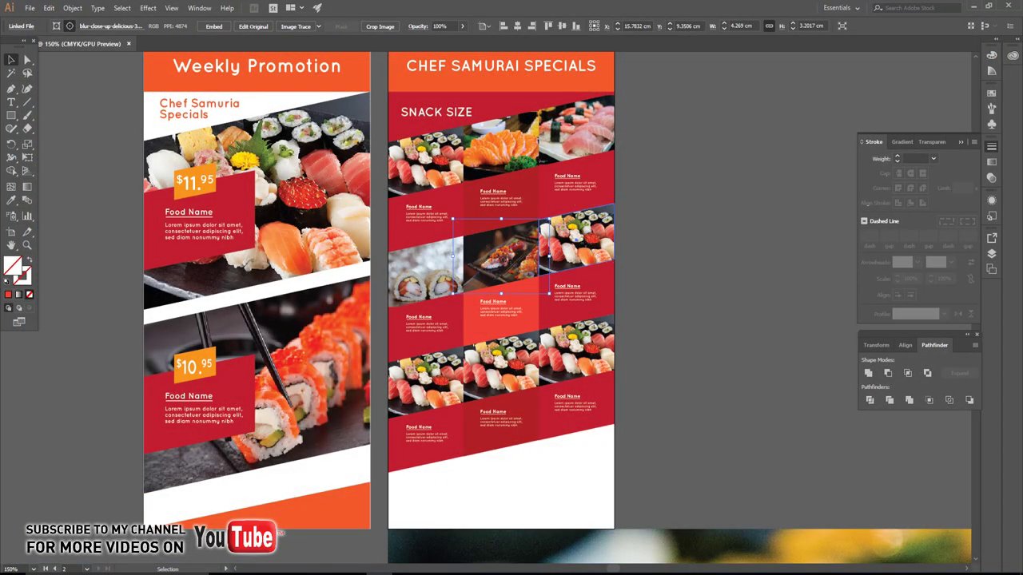
Step: Replace the right middle photo with the chopsticks shot, enlarged and nudged up to fill its frame
left_click(80, 26)
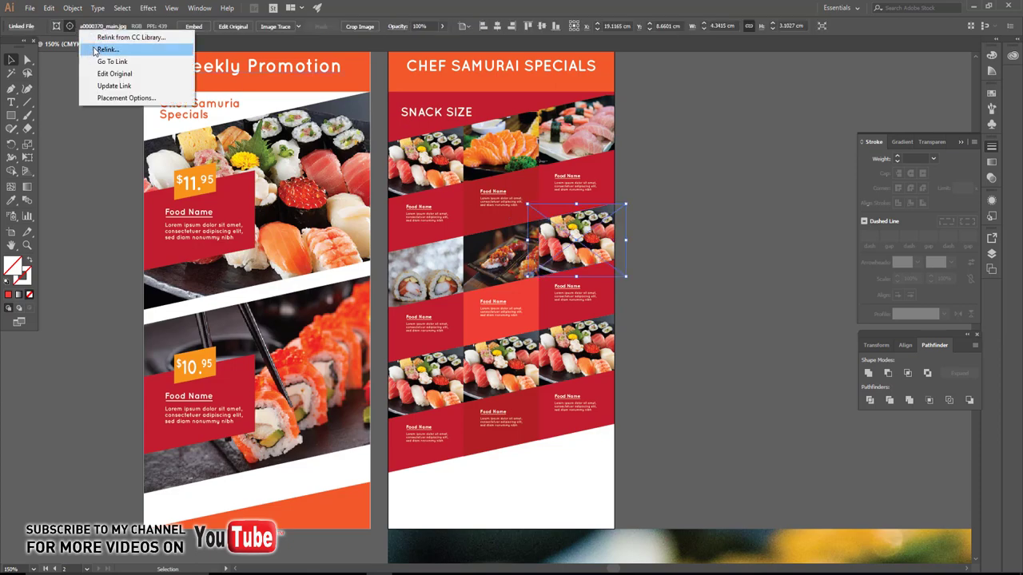
left_click(100, 47)
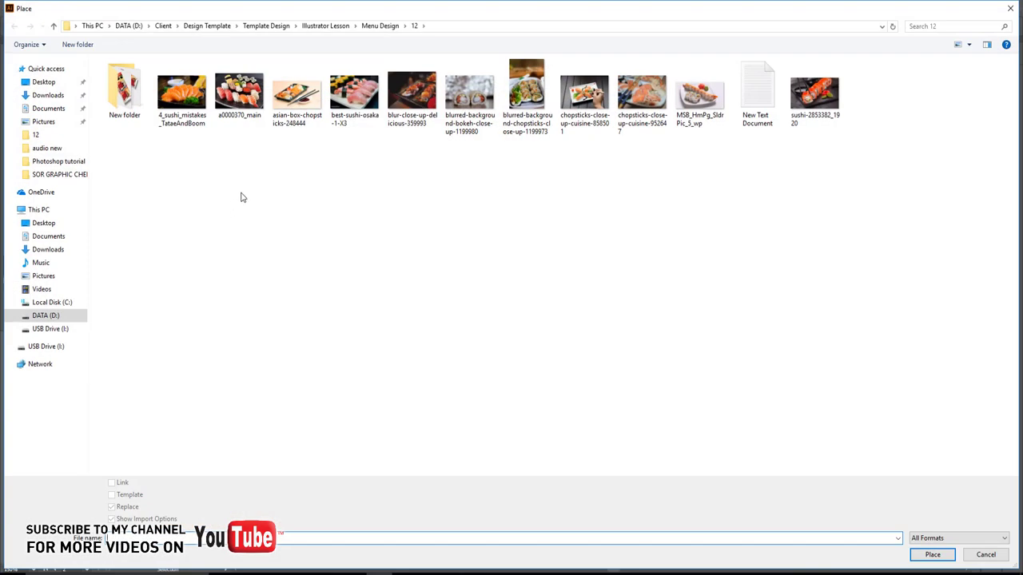
double_click(525, 96)
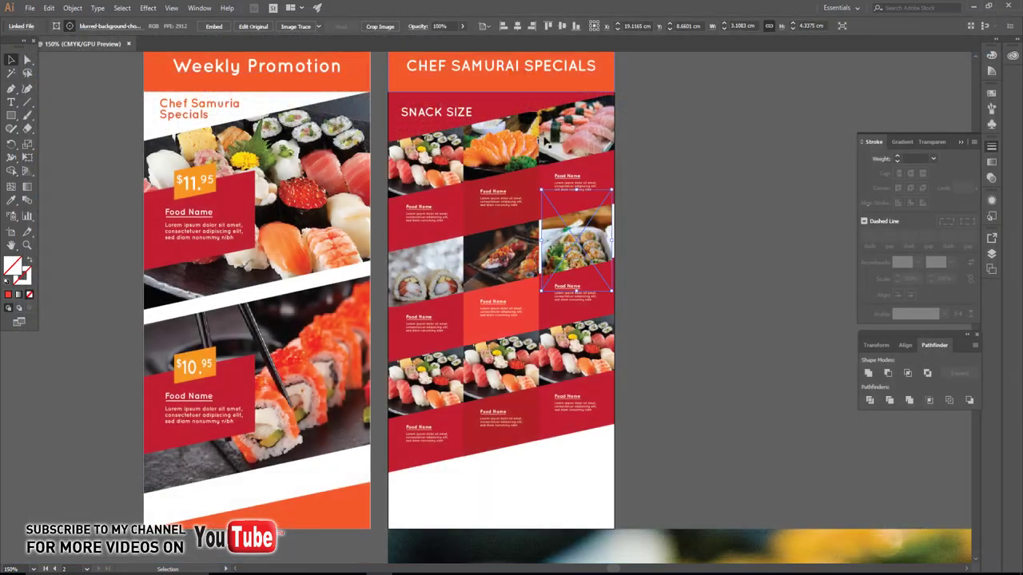
scroll(584, 273, "up", 2)
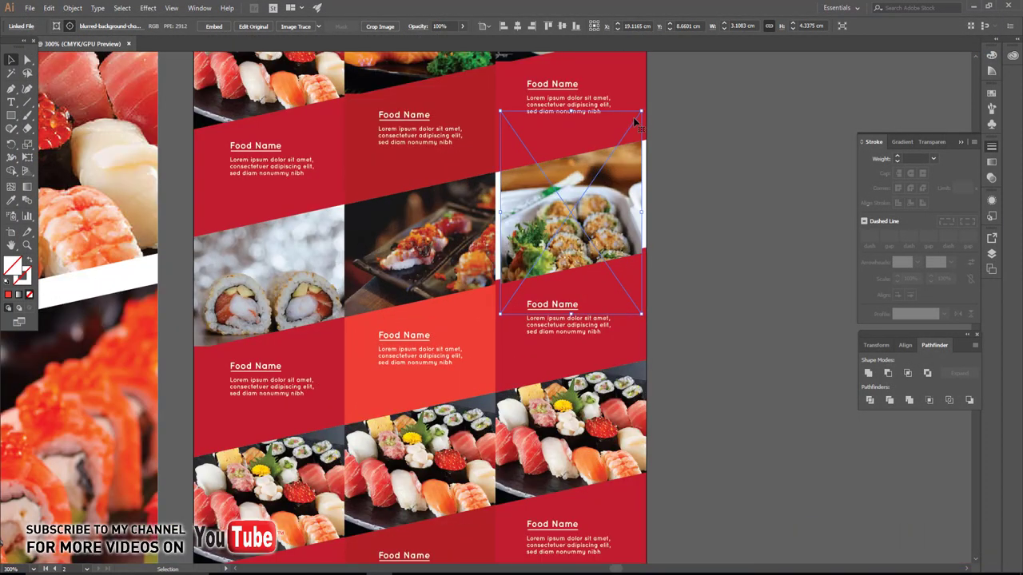
left_click_drag(640, 111, 645, 103)
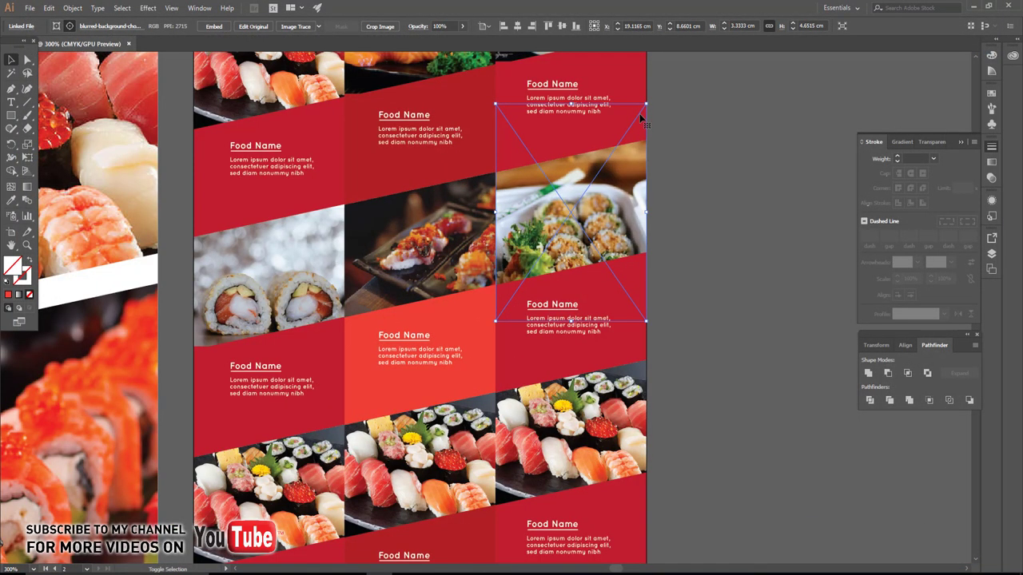
key("shift+Up")
key("shift+Up")
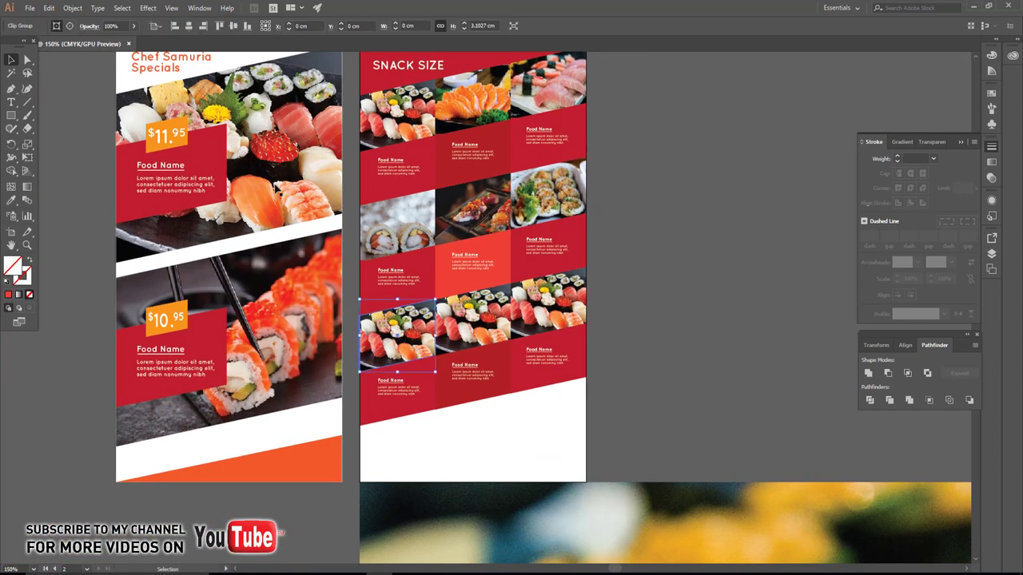
Step: Relink the bottom-left and centre photos to chopsticks-close-up-cuisine-952647 and an enlarged MSB_HmPg_SldrPic_5_wp
left_click(79, 25)
left_click(93, 50)
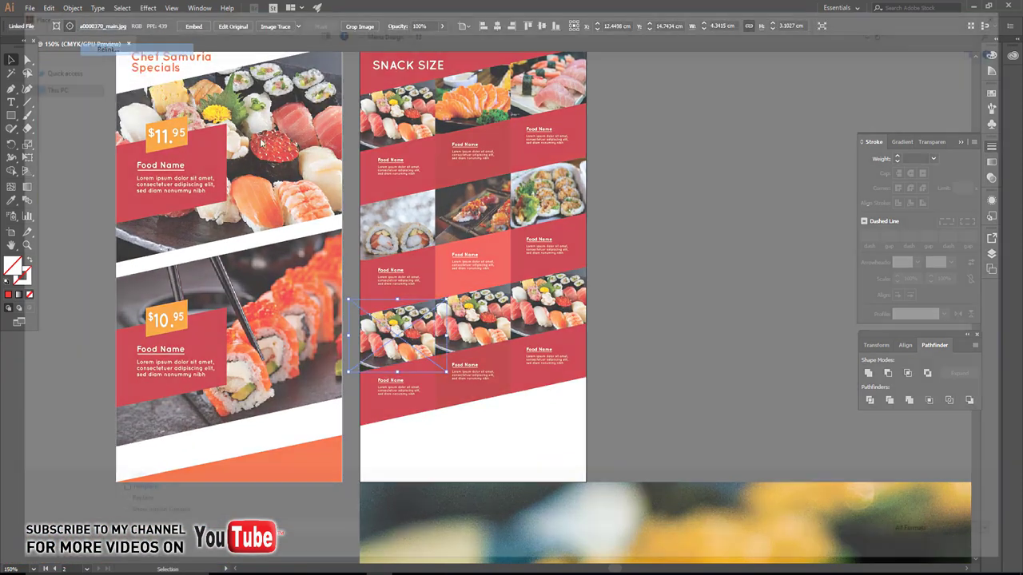
double_click(639, 112)
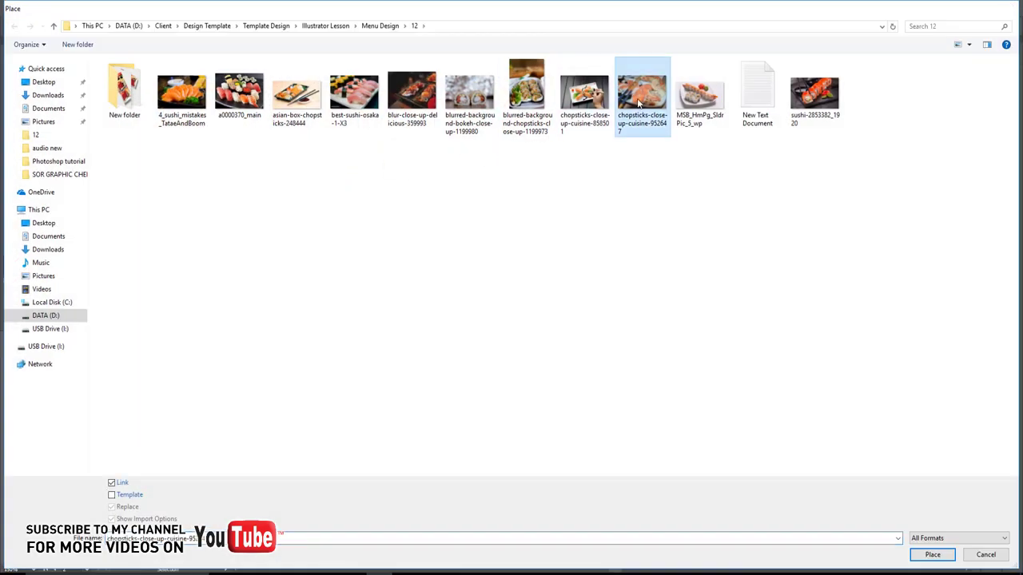
left_click(475, 336)
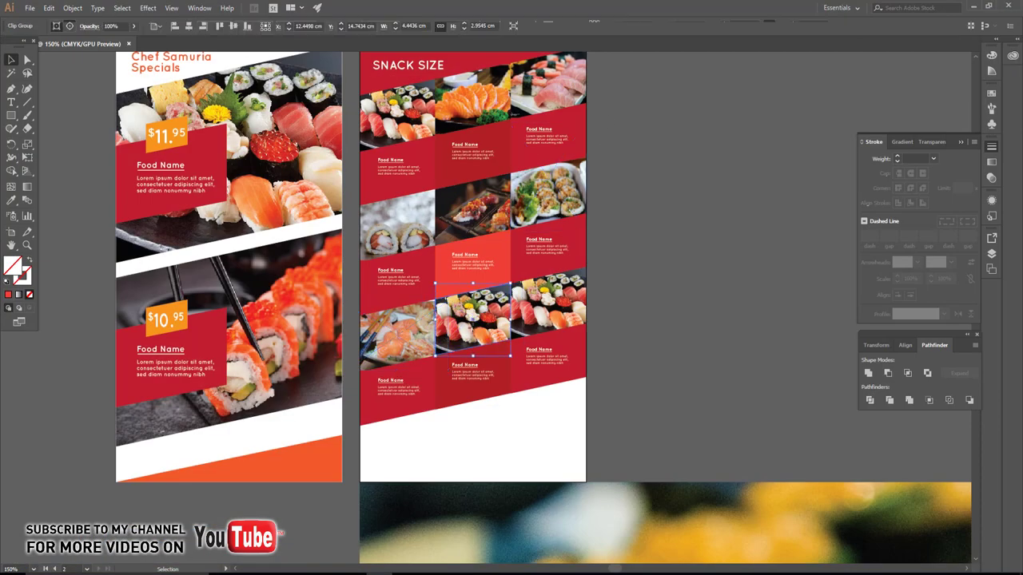
left_click(77, 25)
left_click(96, 48)
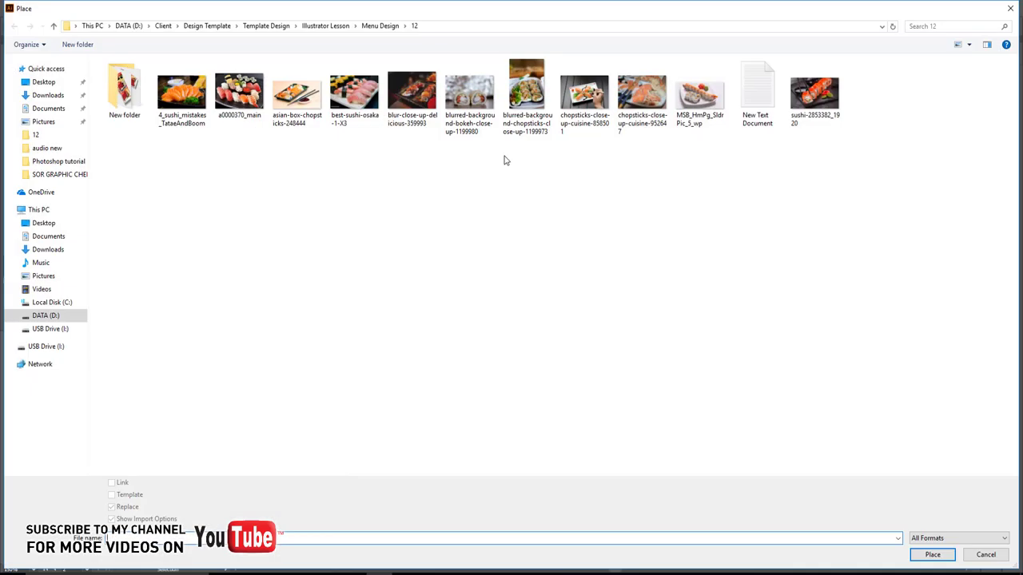
double_click(682, 97)
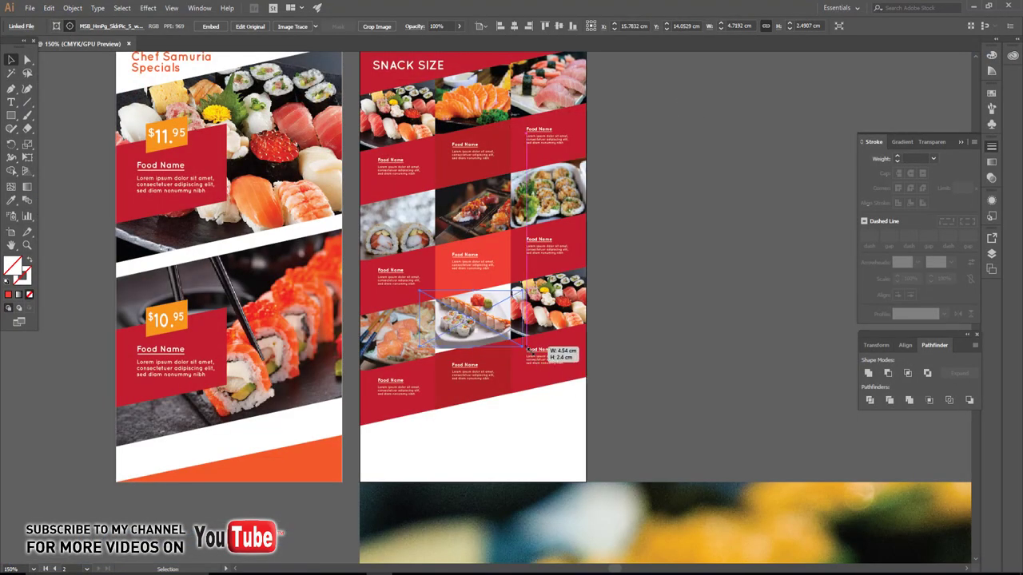
left_click_drag(526, 349, 531, 353)
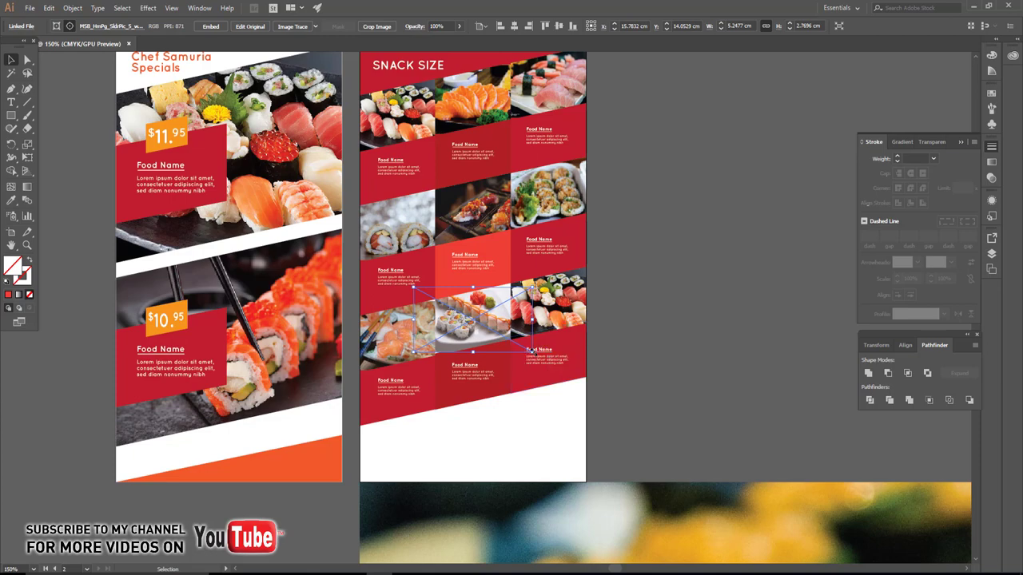
Step: Replace the bottom-right photo with the chopsticks sushi shot, enlarged to fill its slanted cell
left_click(561, 330)
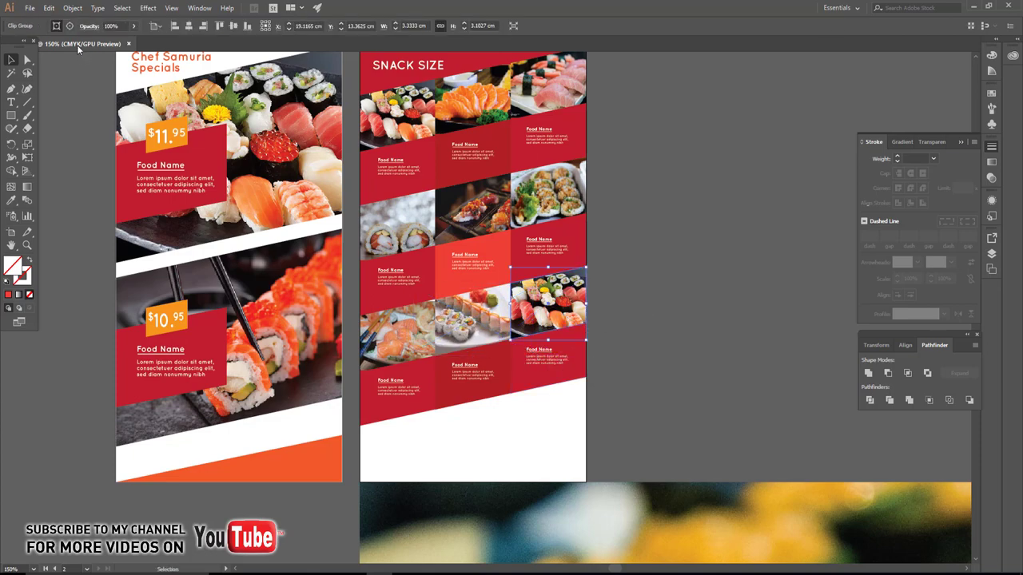
left_click(76, 26)
left_click(91, 50)
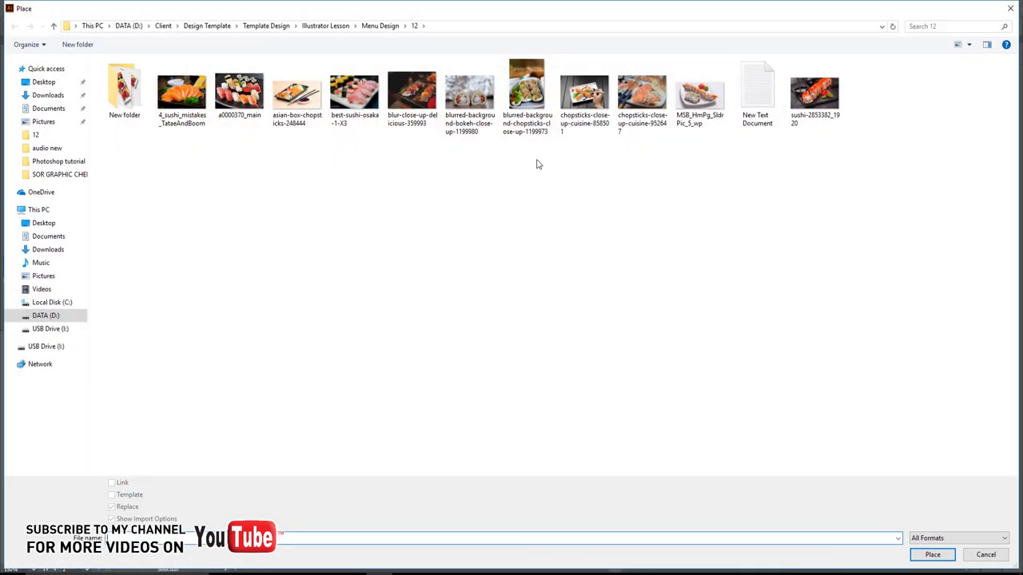
left_click(573, 97)
double_click(573, 97)
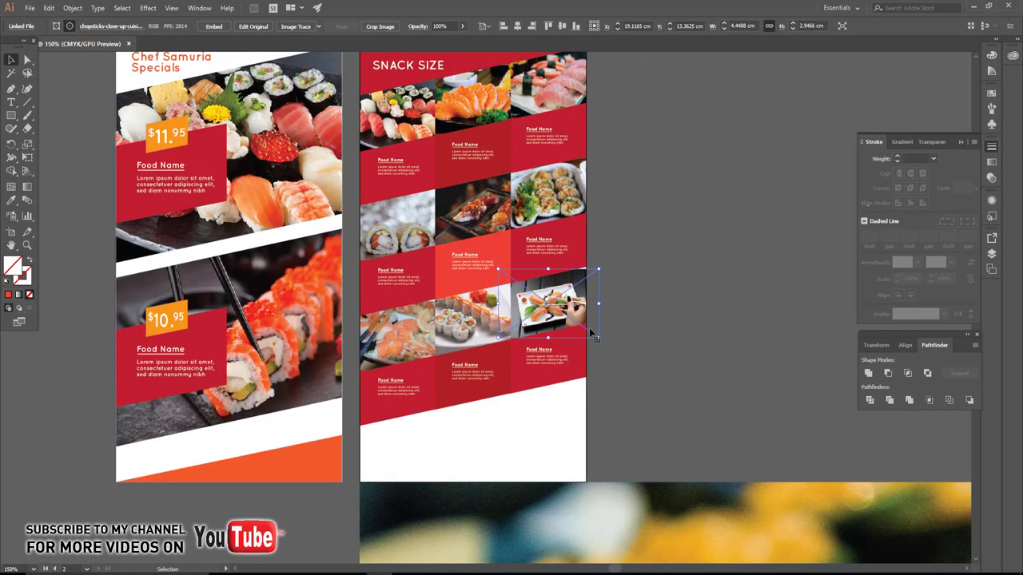
left_click_drag(600, 339, 622, 355)
left_click(676, 302)
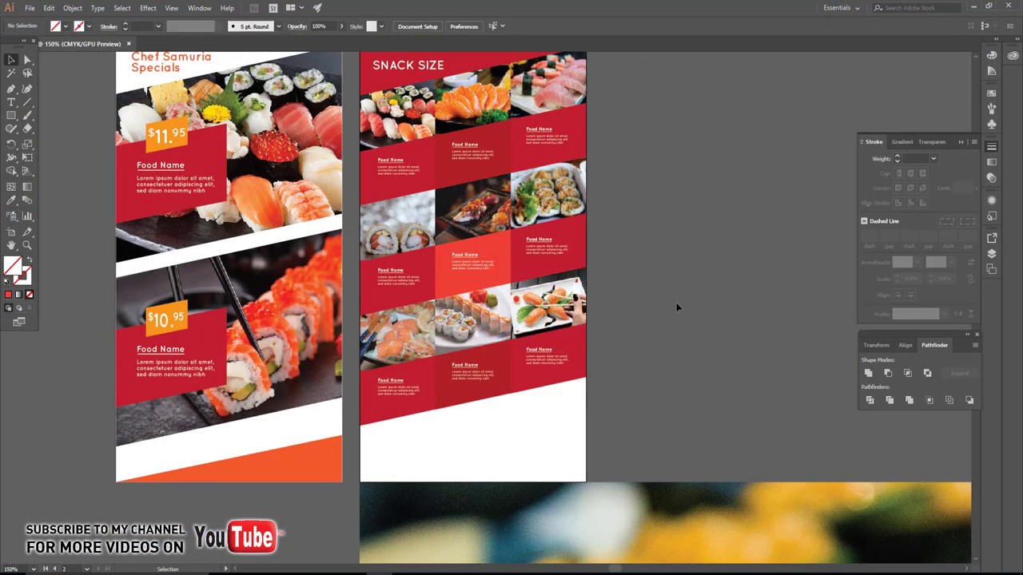
Step: Copy the orange footer down to the bottom of the second page
scroll(676, 310, "down", 2)
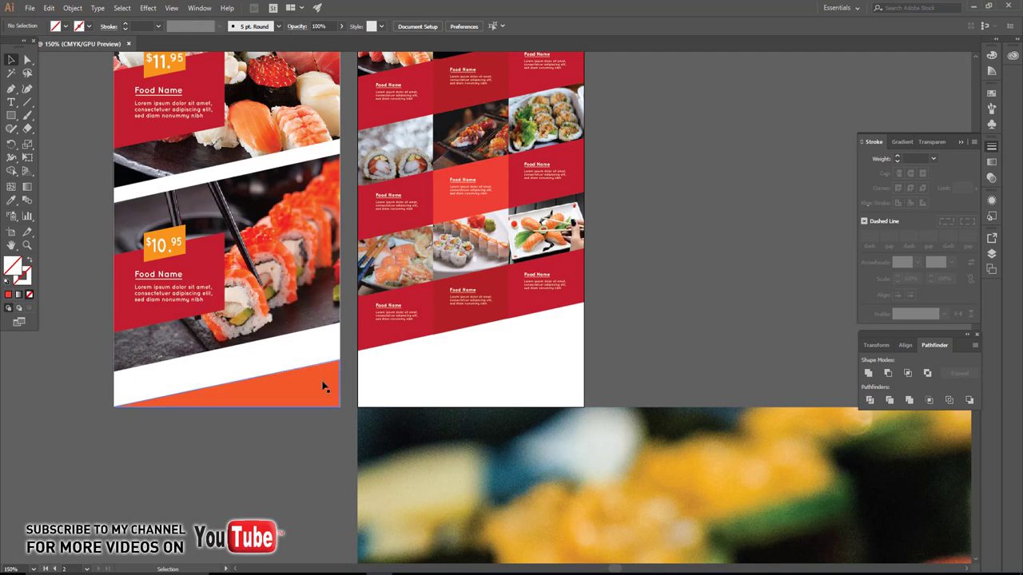
left_click_drag(322, 382, 528, 387)
key("ctrl+z")
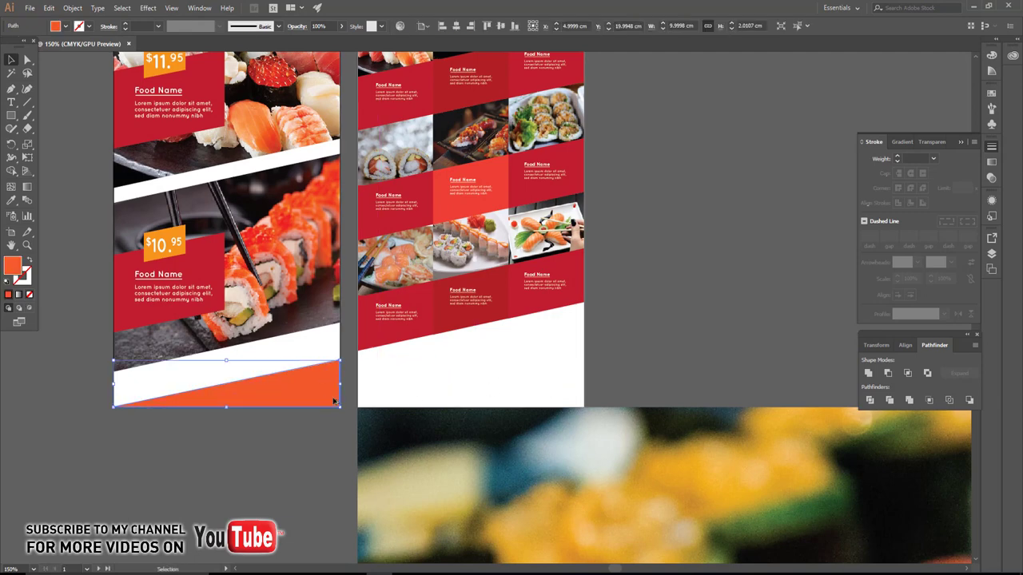
left_click_drag(334, 401, 488, 390)
left_click(492, 444)
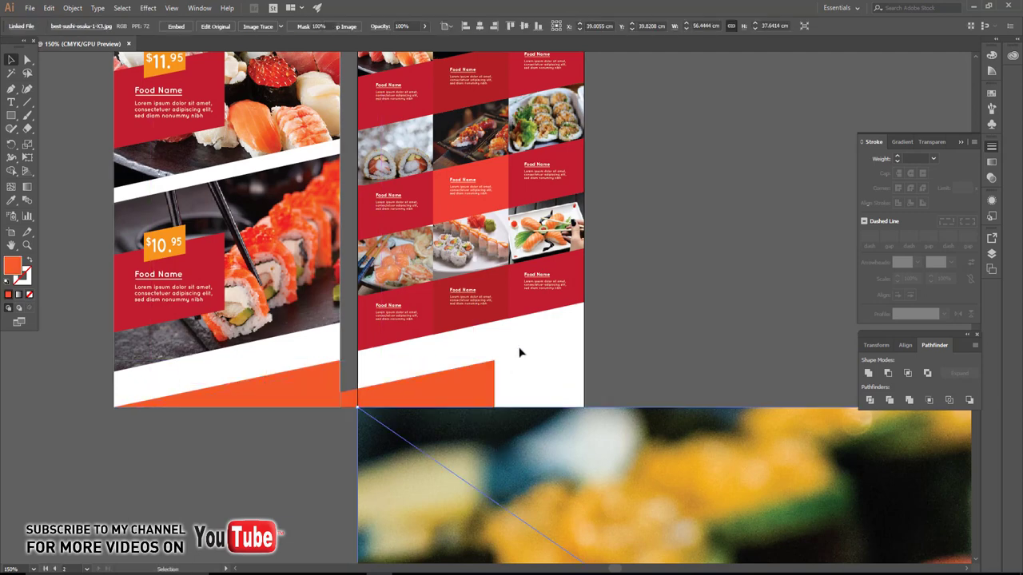
left_click(466, 379)
Step: Delete the stray sushi photo below the pages and shift the copied footer onto the second page
scroll(400, 336, "down", 1)
scroll(294, 272, "down", 4)
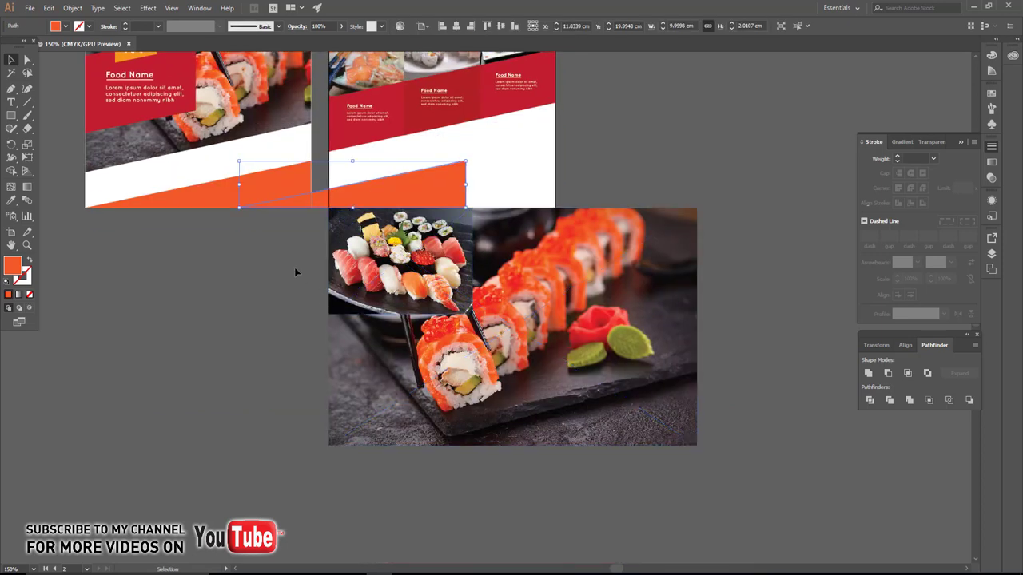
left_click(558, 382)
key("Delete")
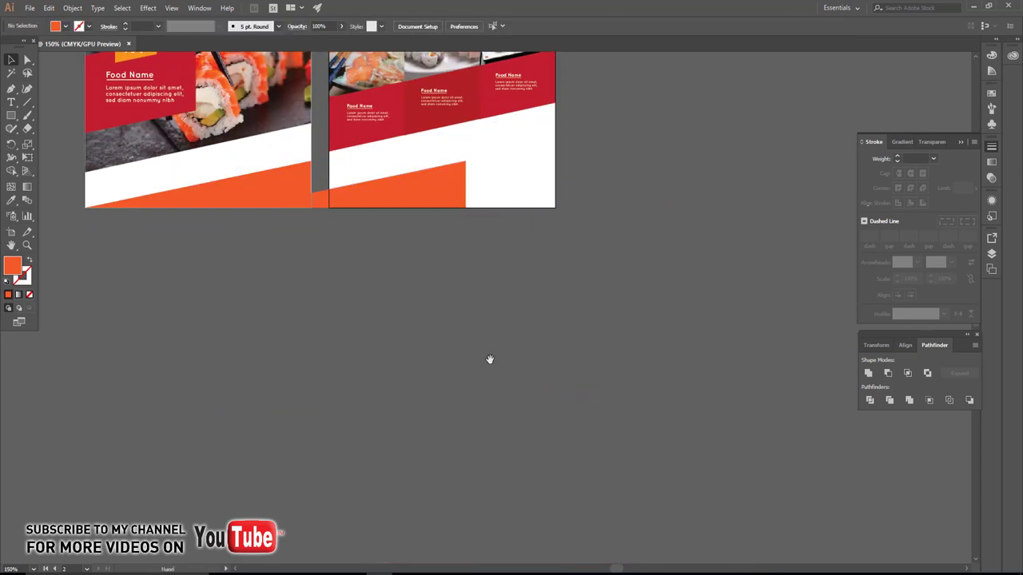
left_click_drag(450, 353, 454, 529)
left_click(423, 401)
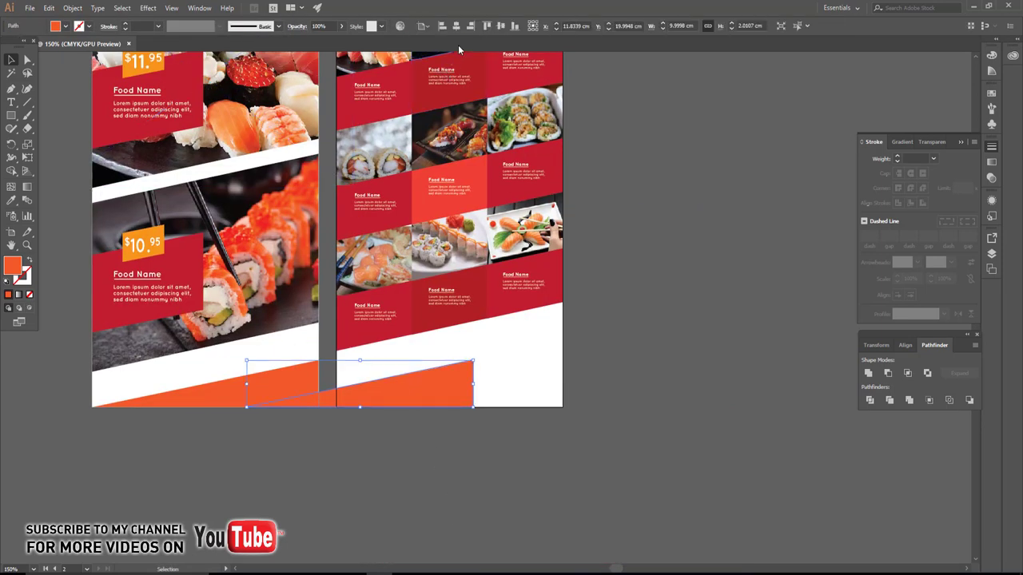
left_click_drag(422, 402, 514, 402)
left_click(503, 427)
Step: Stretch the footer across both pages and trim the overlap with a rectangle using Minus Front
scroll(487, 416, "up", 1)
left_click(469, 388)
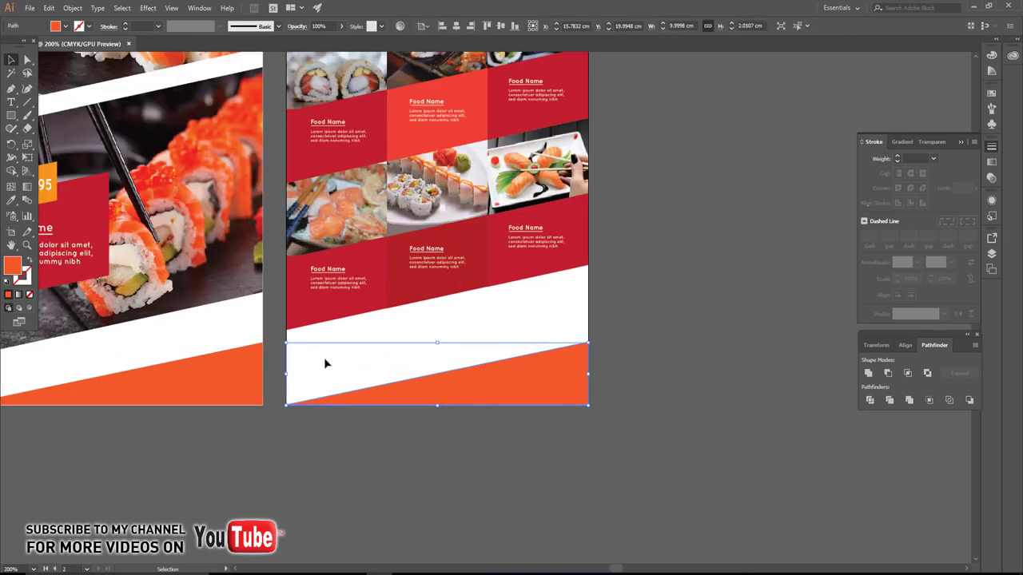
mouse_move(286, 344)
left_mouse_down()
mouse_move(100, 272)
mouse_move(62, 296)
left_mouse_up()
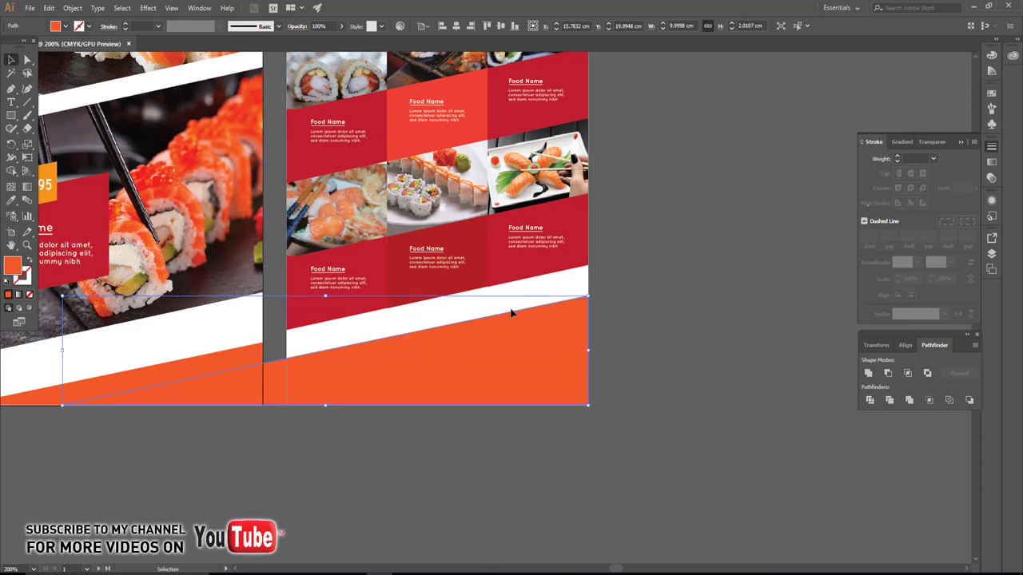
scroll(465, 344, "down", 1)
scroll(465, 344, "left", 3)
key("m")
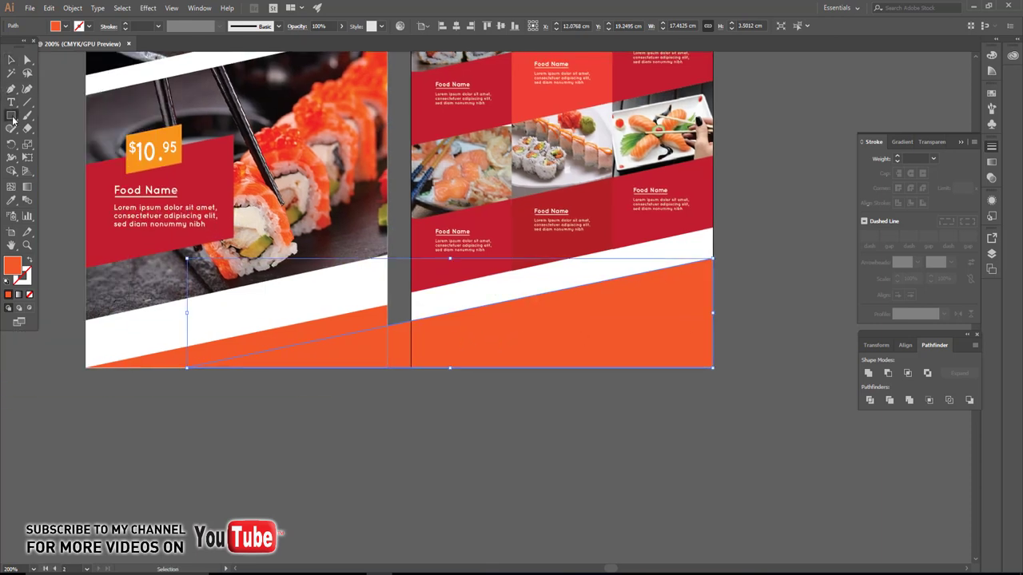
left_click_drag(411, 306, 109, 438)
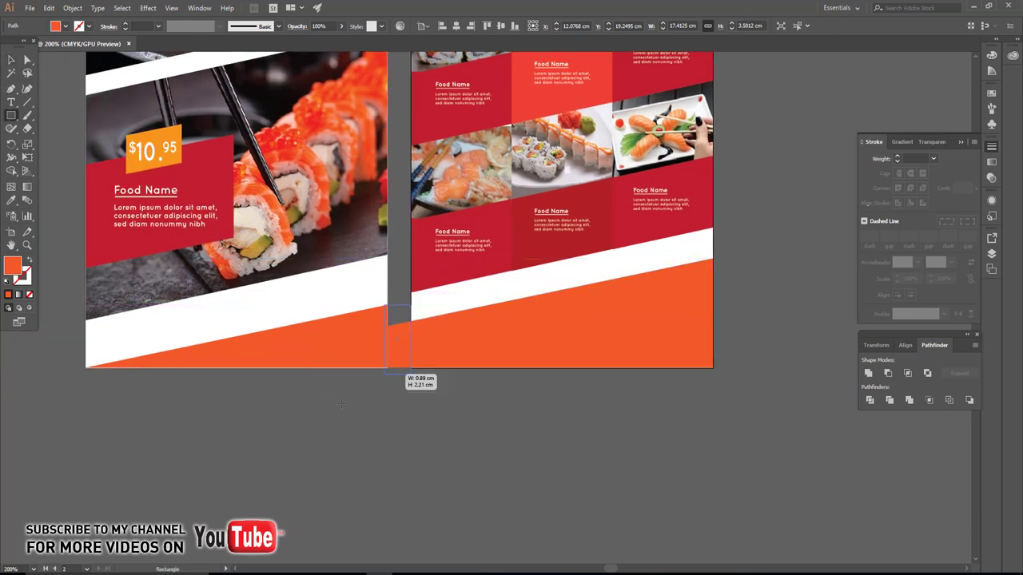
key("v")
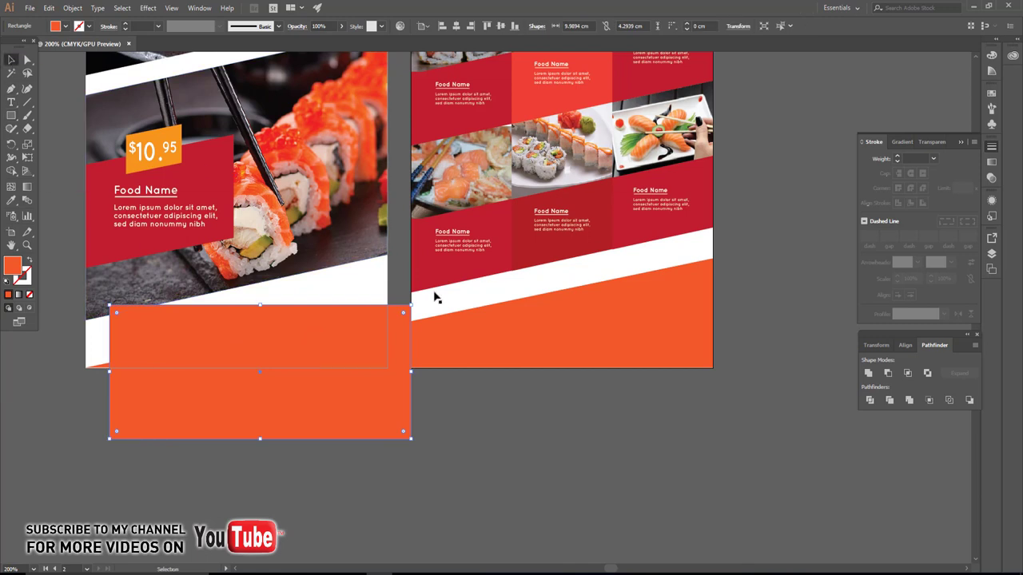
left_click(436, 297, "shift")
left_click(888, 373)
left_click(692, 414)
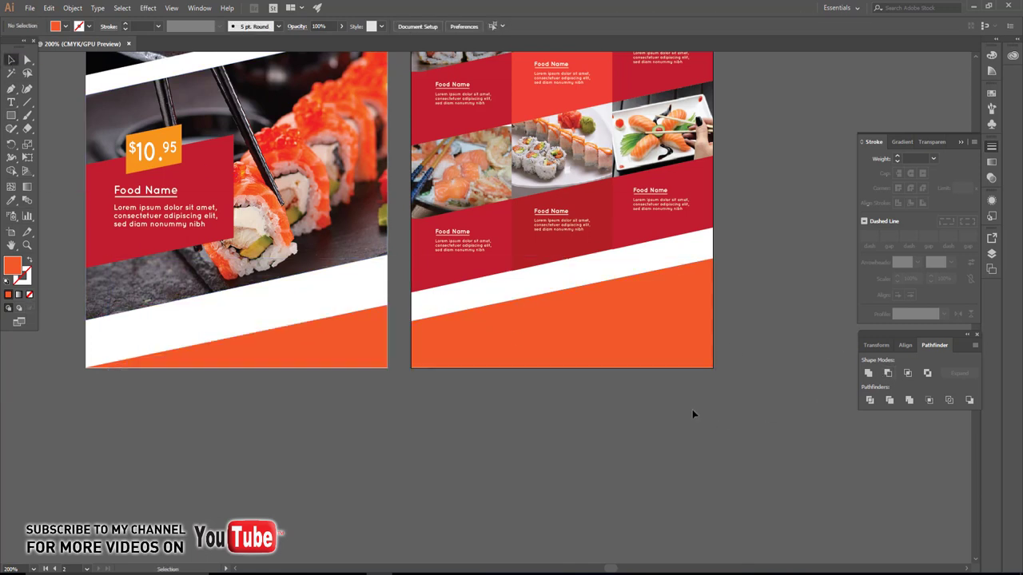
Step: Pan around both pages to check the trimmed footer shapes
scroll(655, 336, "right", 1)
scroll(741, 276, "right", 1)
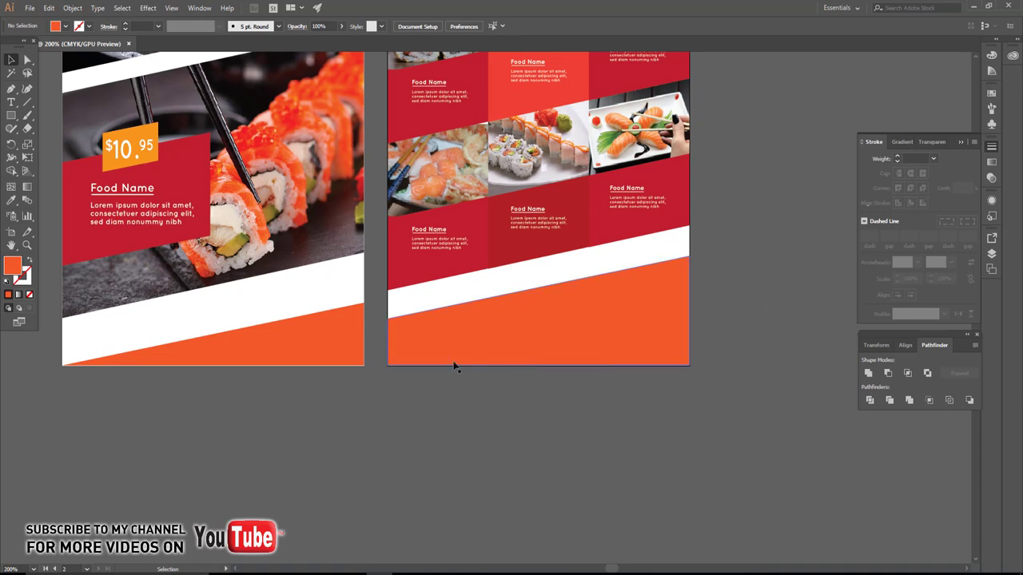
left_click(320, 339)
scroll(498, 423, "right", 2)
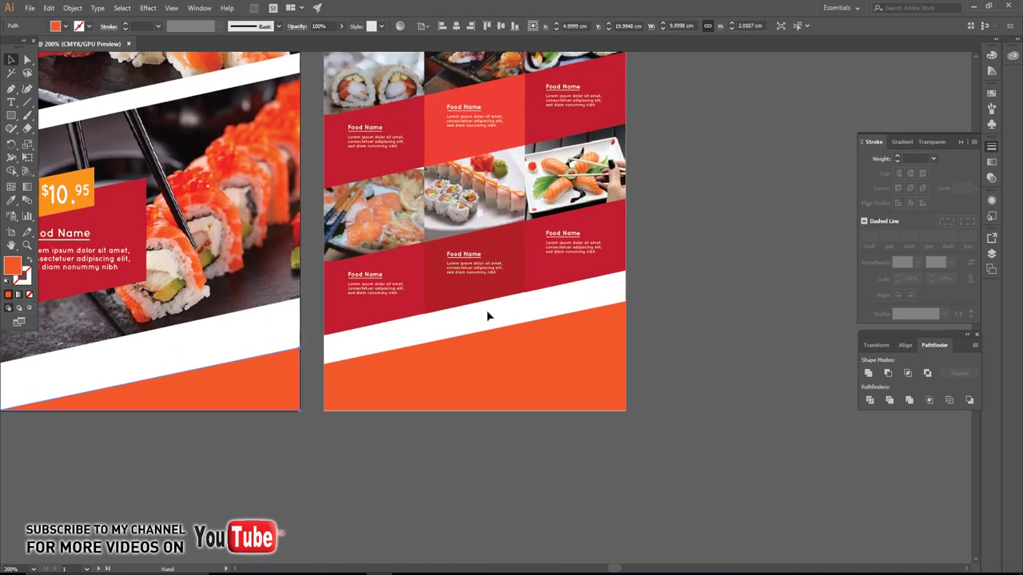
scroll(487, 315, "down", 1)
scroll(693, 268, "up", 5)
scroll(692, 268, "left", 1)
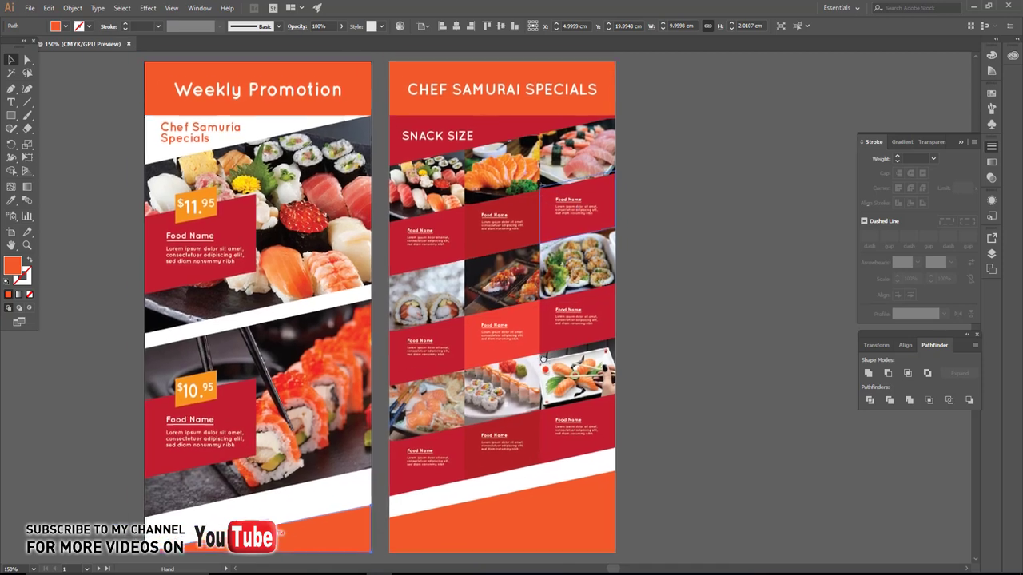
Step: Paste a copy of the Weekly Promotion header in back, stretched over the first page and sent behind the photos
left_click(692, 268)
scroll(692, 269, "left", 5)
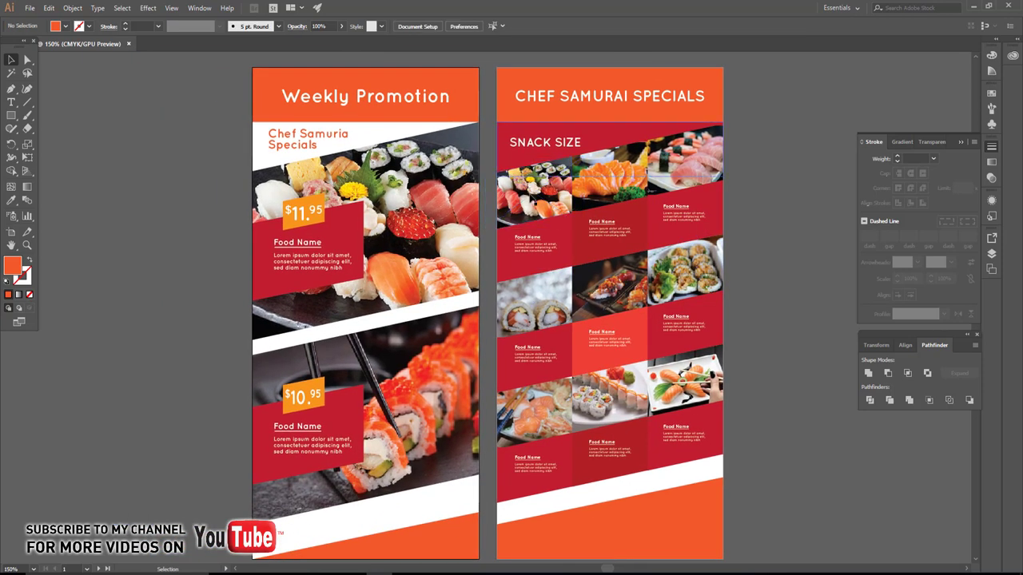
left_click(291, 117)
left_click(49, 8)
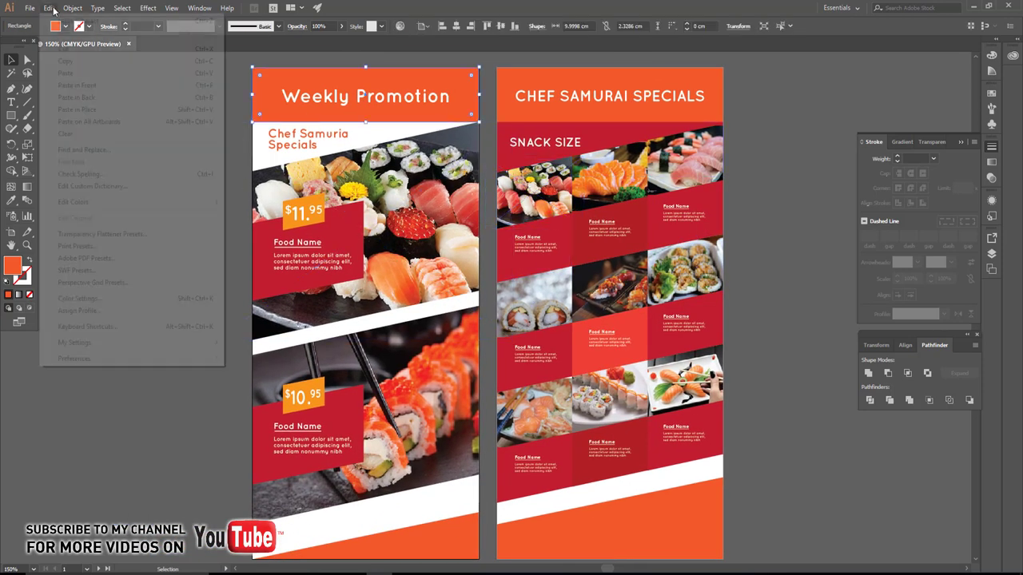
left_click(63, 62)
left_click(49, 8)
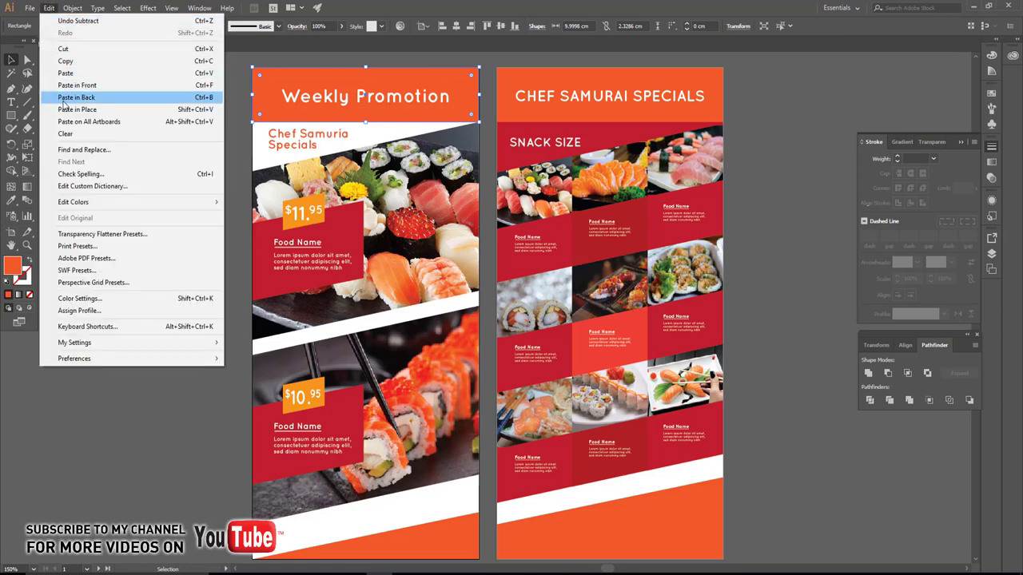
left_click(63, 97)
left_click_drag(366, 68, 357, 558)
key("ctrl+shift+bracketleft")
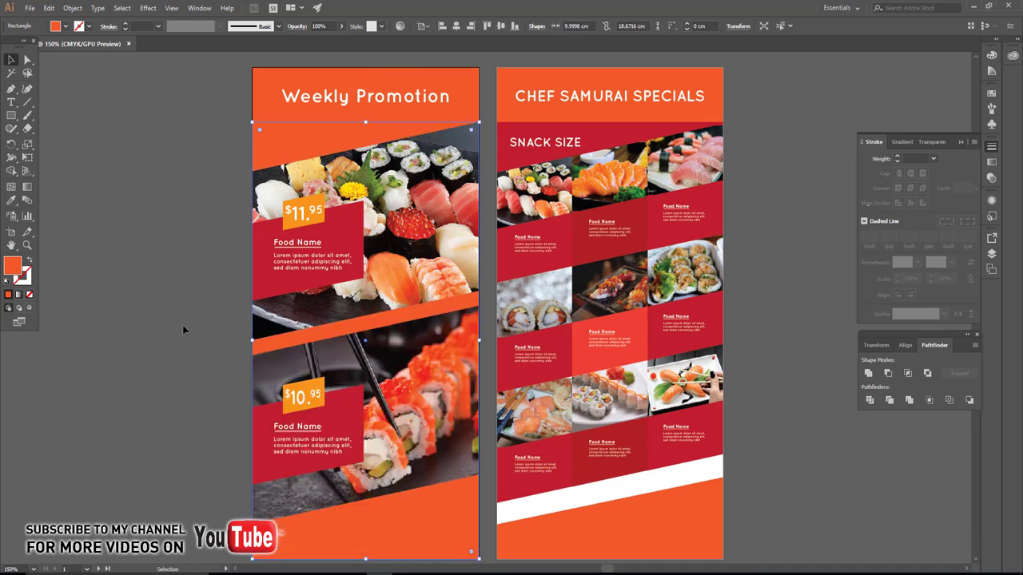
Step: Fill the new background rectangle with the second page's crimson using the Eyedropper
double_click(12, 271)
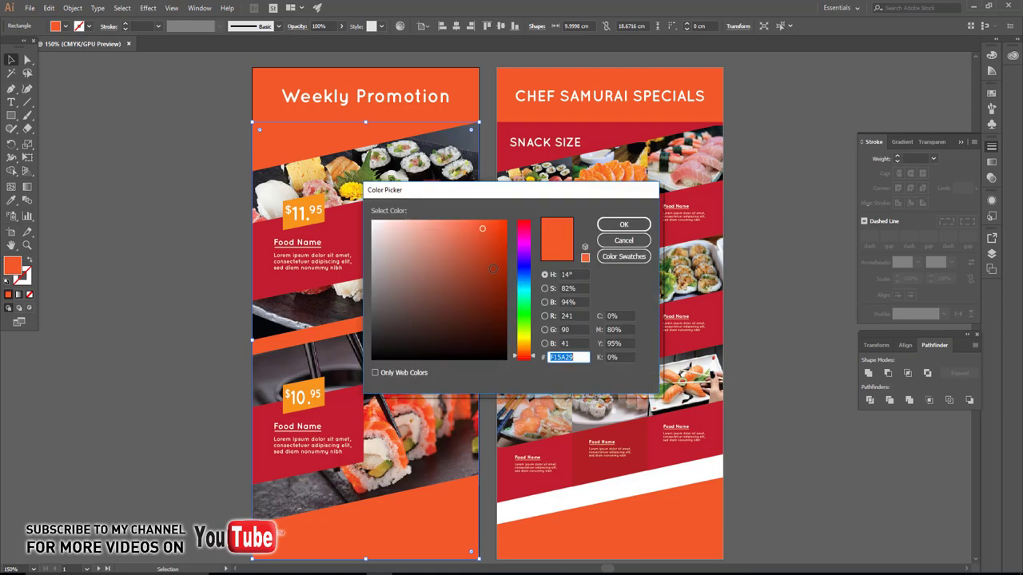
mouse_move(494, 257)
left_mouse_down()
mouse_move(498, 275)
mouse_move(528, 233)
left_mouse_up()
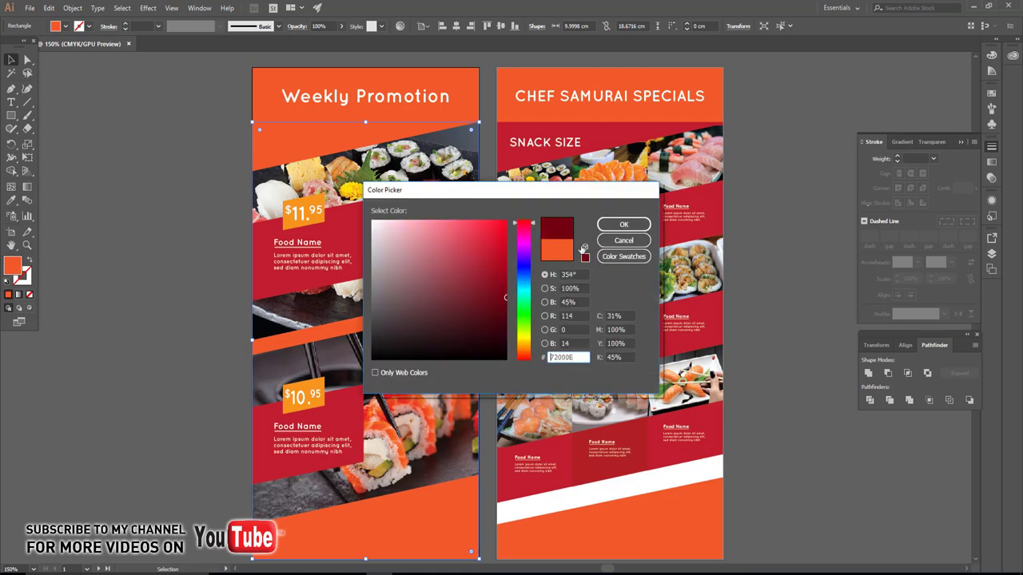
left_click(620, 227)
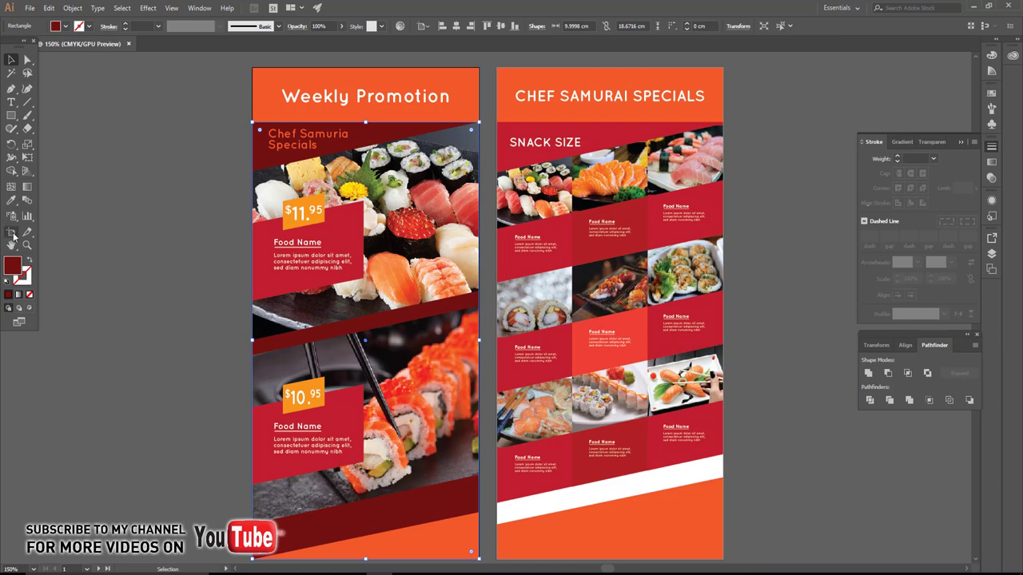
left_click(12, 201)
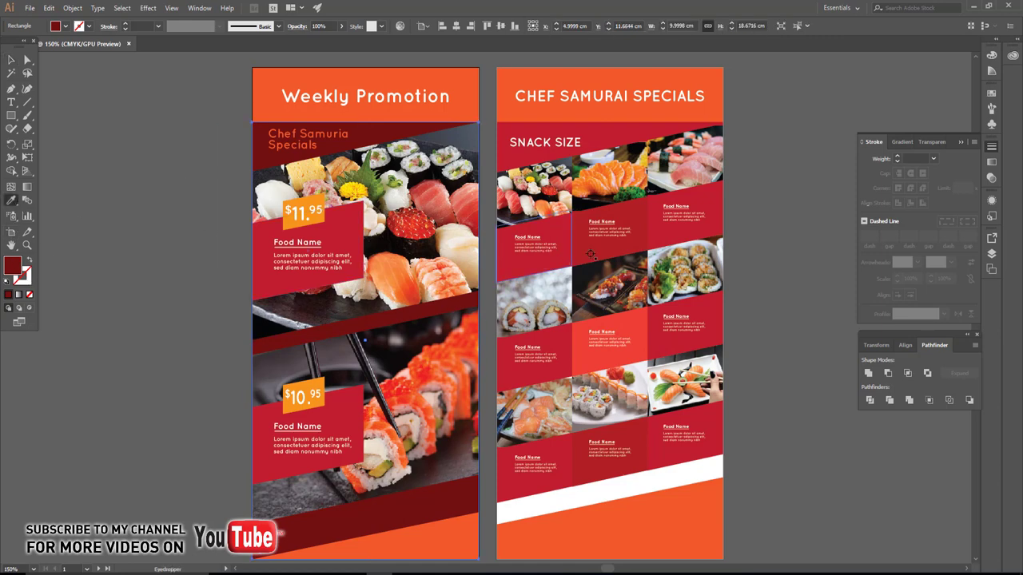
left_click(590, 254)
left_click(12, 59)
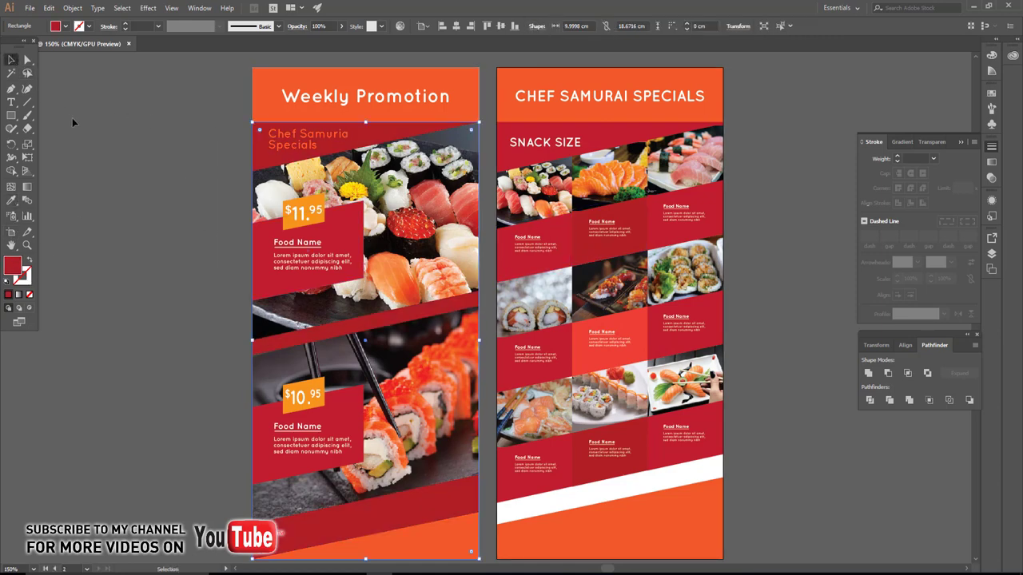
Step: Make the Chef Samuria Specials heading white and bring up the recent files list
left_click(308, 138)
left_click(66, 26)
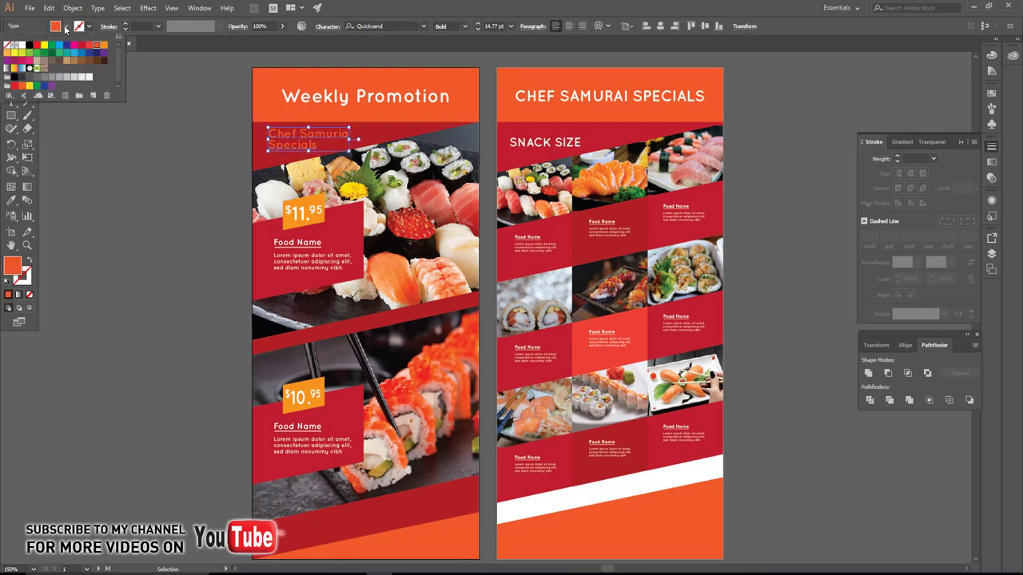
left_click(24, 46)
left_click(118, 147)
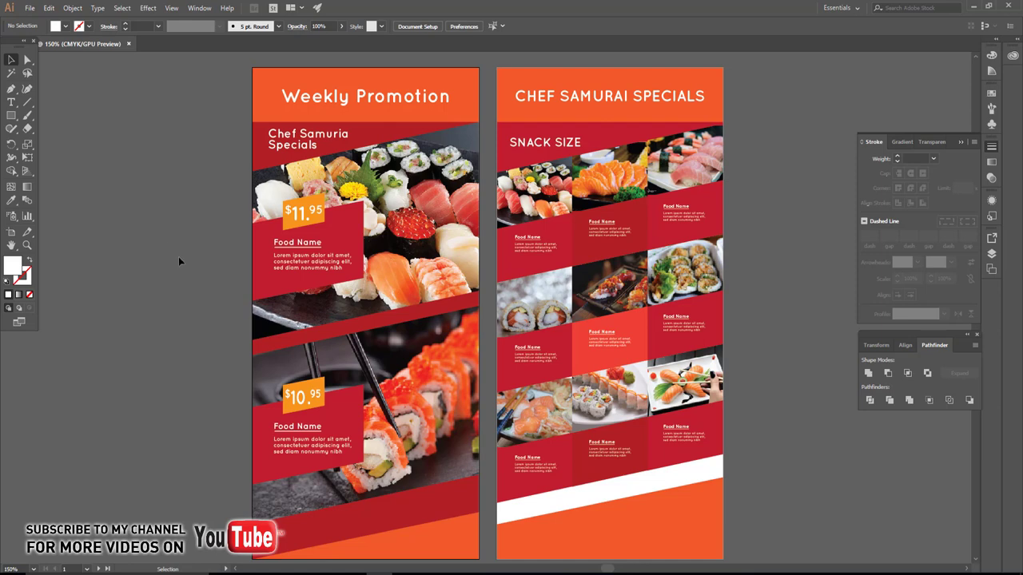
left_click_drag(460, 360, 426, 255)
left_click_drag(432, 312, 439, 306)
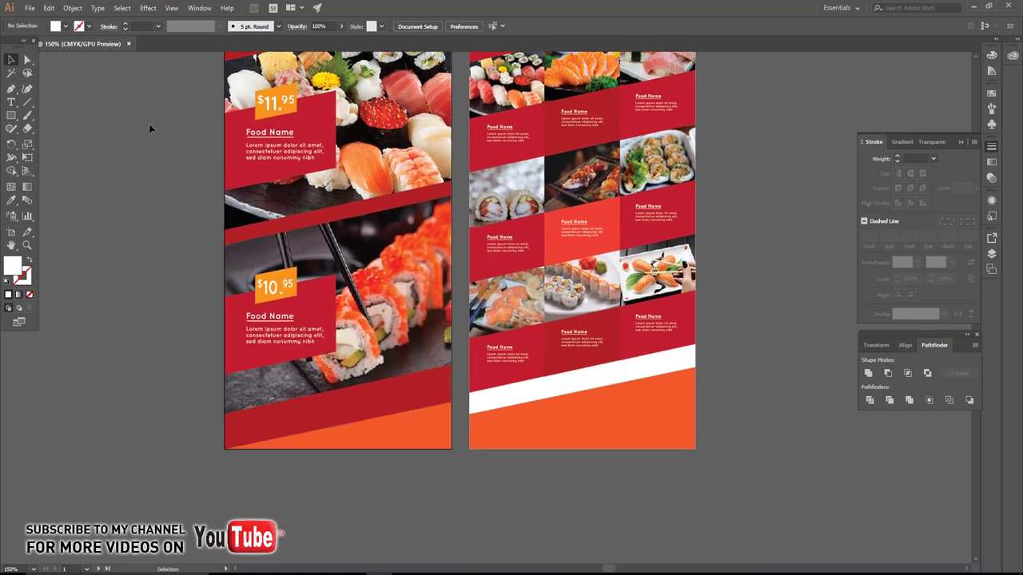
left_click(31, 8)
mouse_move(64, 56)
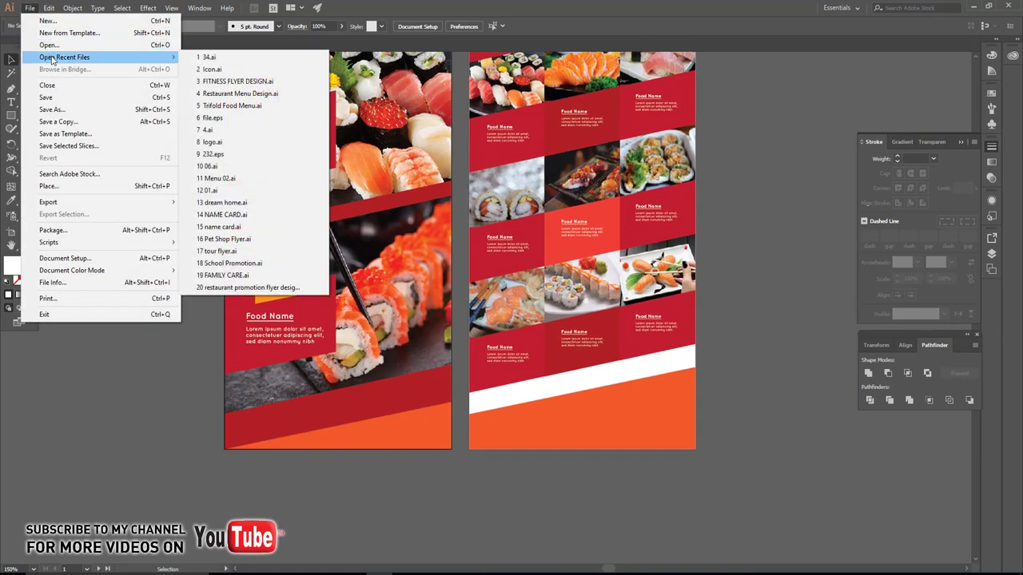
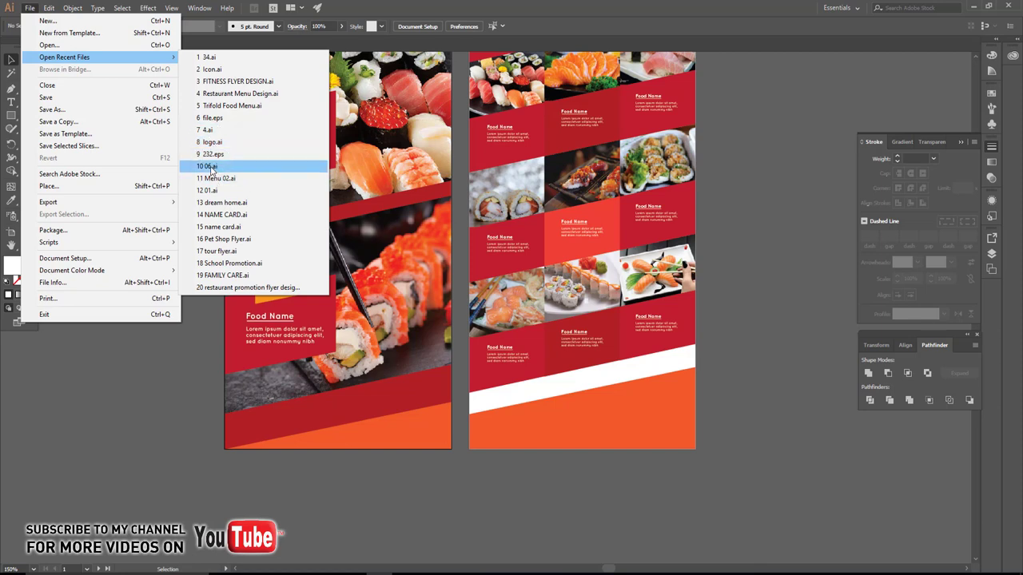
Step: Bring the Facebook, Twitter and Instagram icons from Icon.ai onto the flyer's bottom band
left_click(213, 69)
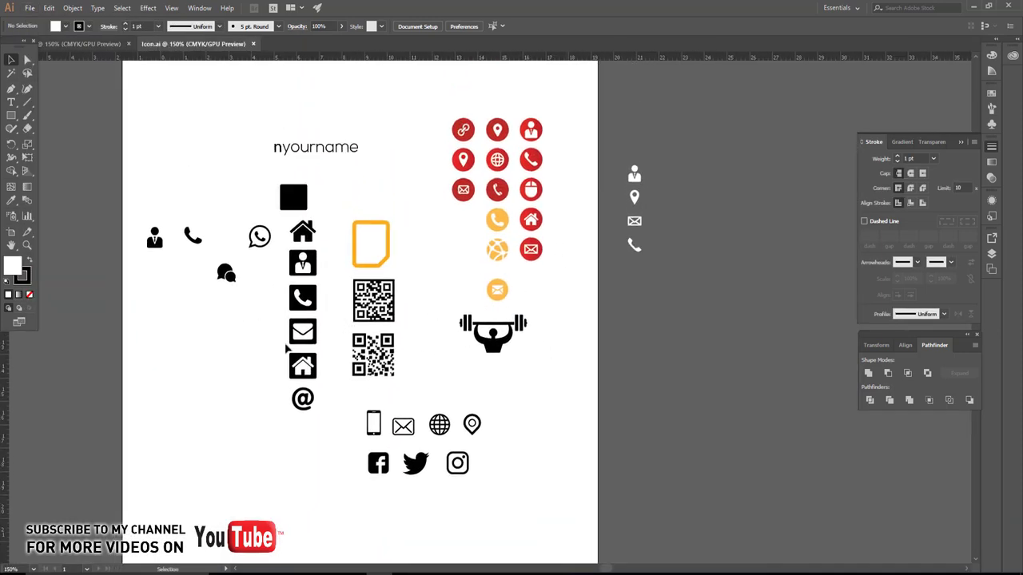
mouse_move(398, 467)
left_mouse_down()
mouse_move(382, 459)
mouse_move(134, 51)
mouse_move(317, 385)
left_mouse_up()
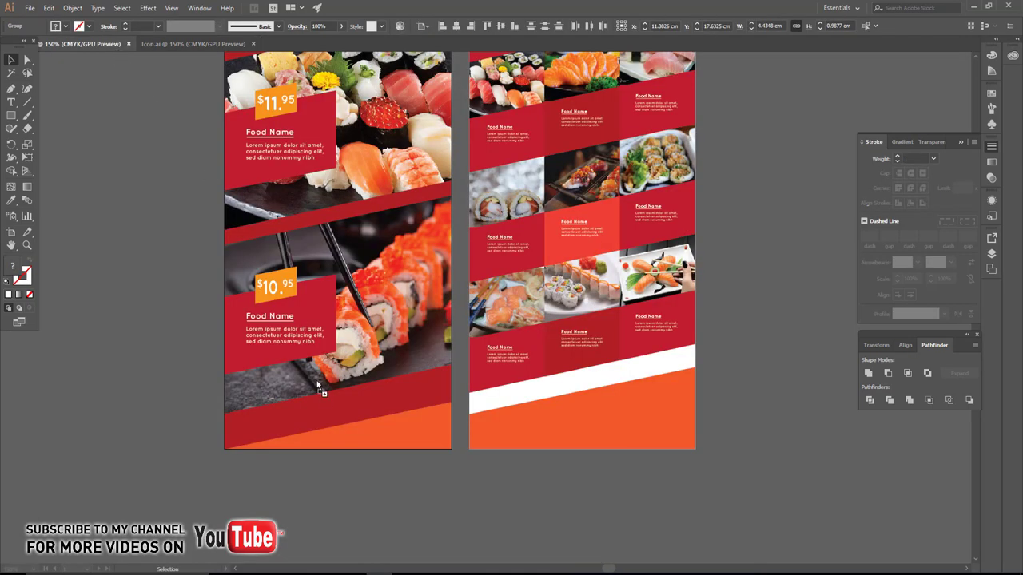
left_click_drag(382, 430, 389, 451)
key("ctrl+plus")
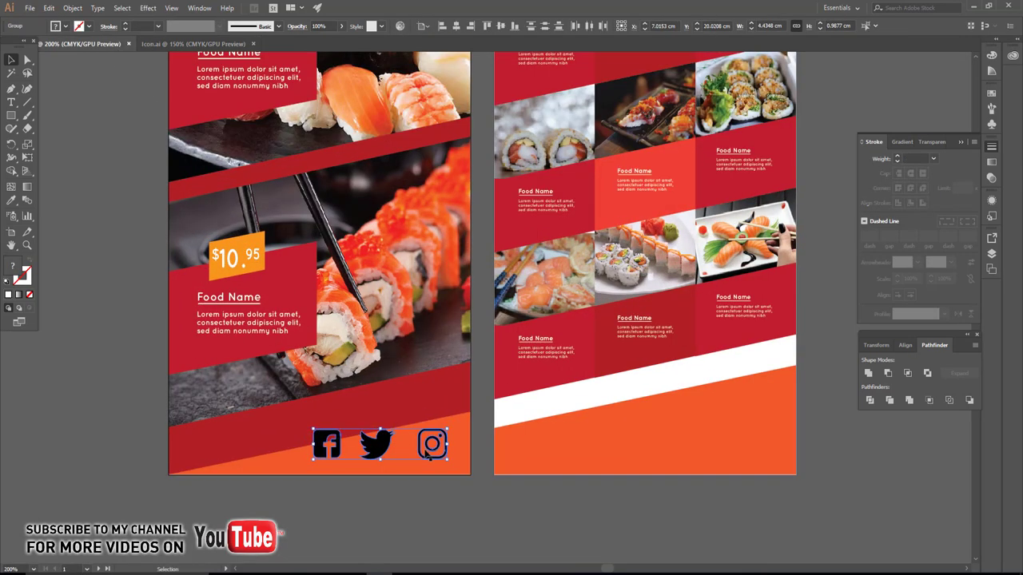
scroll(426, 400, "up", 3)
Step: Shrink the three social icons around their centre and make them white
mouse_move(426, 352)
left_mouse_down()
mouse_move(318, 326)
mouse_move(419, 309)
left_mouse_up()
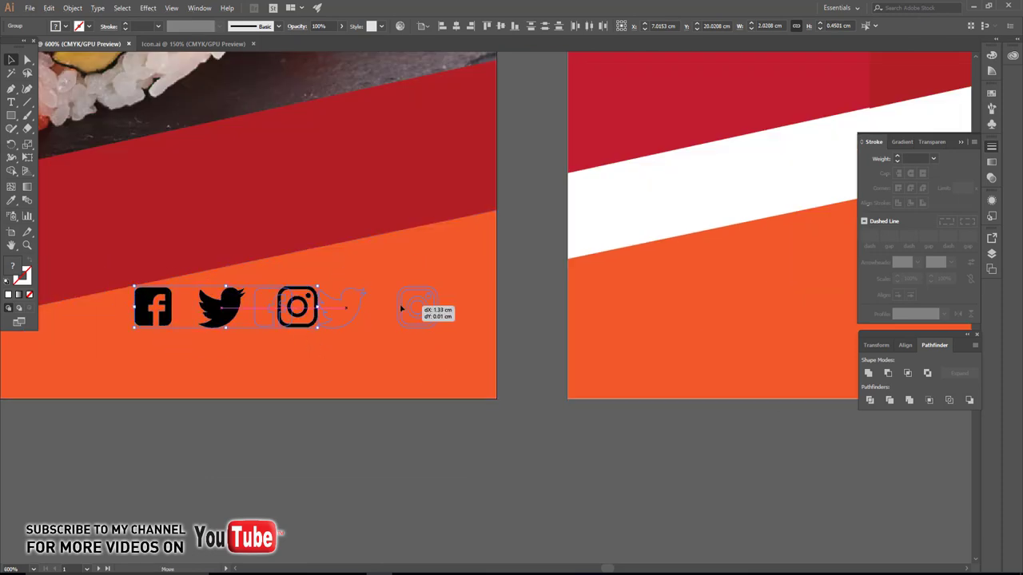
left_click(65, 27)
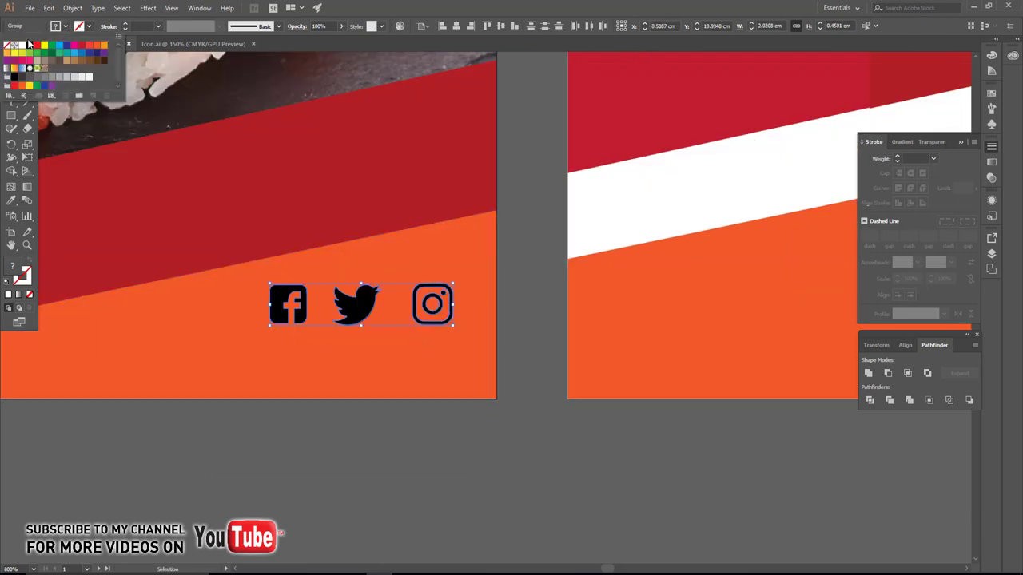
left_click(21, 50)
left_click(325, 438)
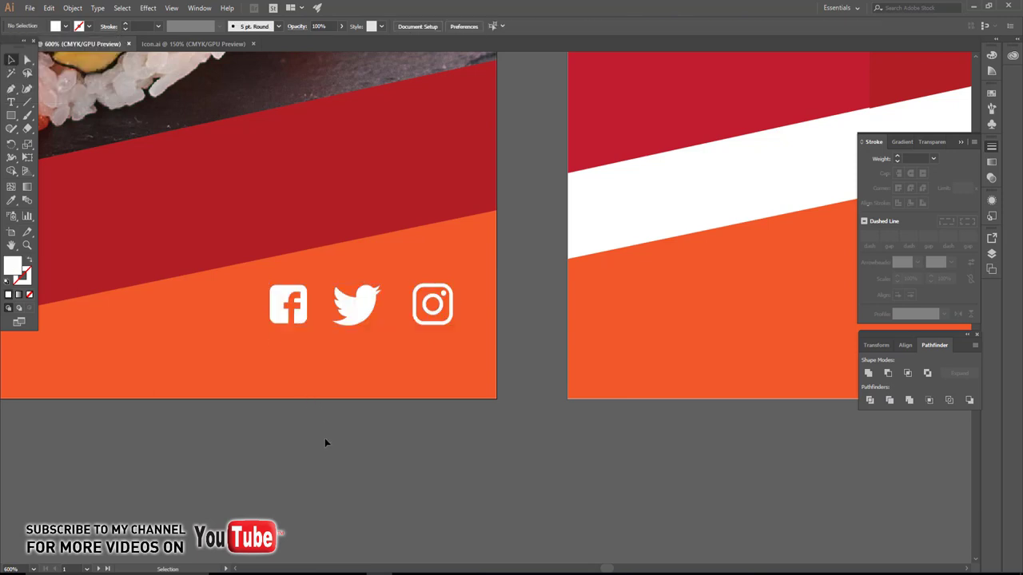
scroll(324, 438, "down", 1)
scroll(357, 413, "down", 1)
scroll(356, 413, "down", 1)
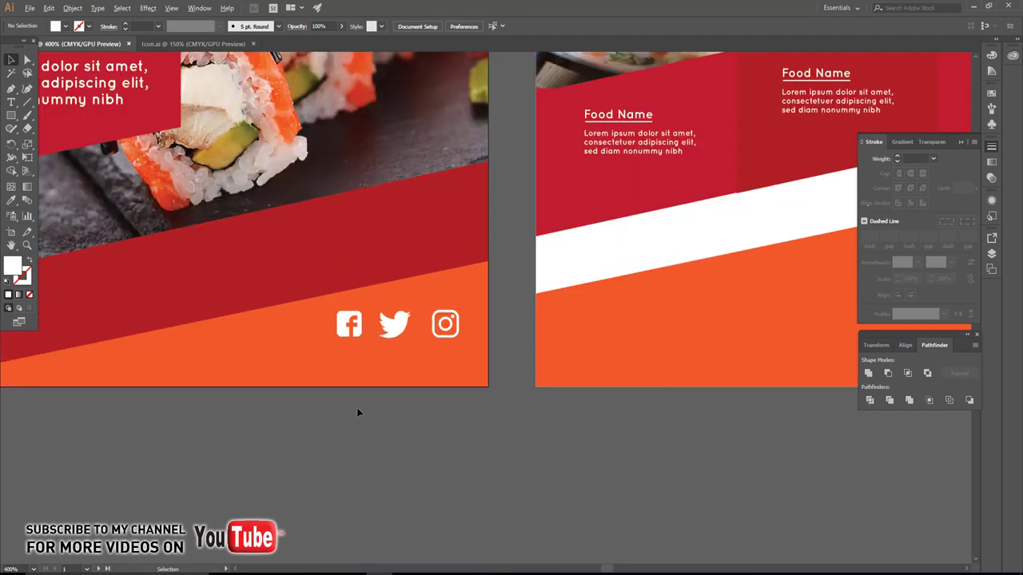
scroll(389, 435, "up", 1)
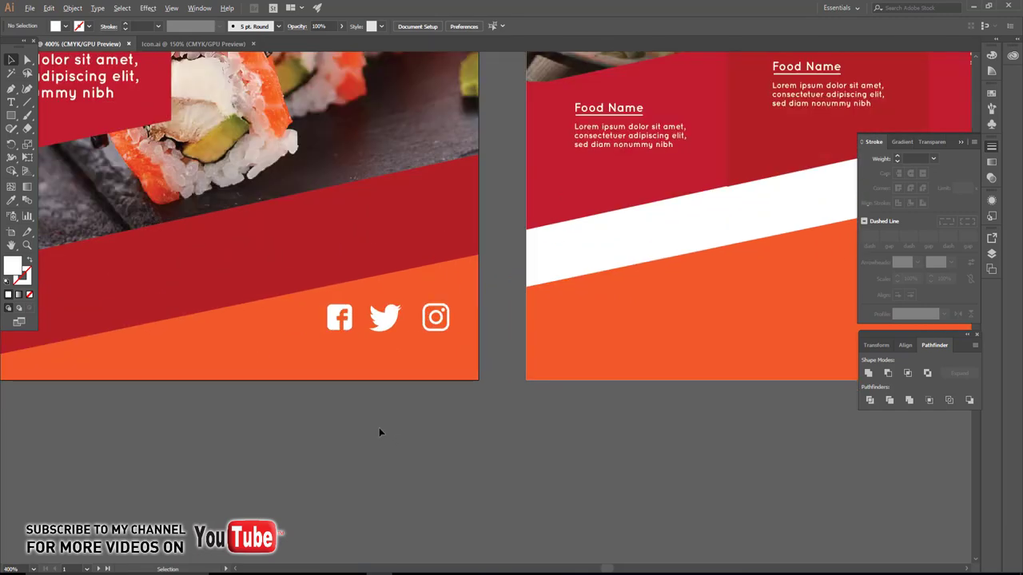
key("t")
left_click(360, 399)
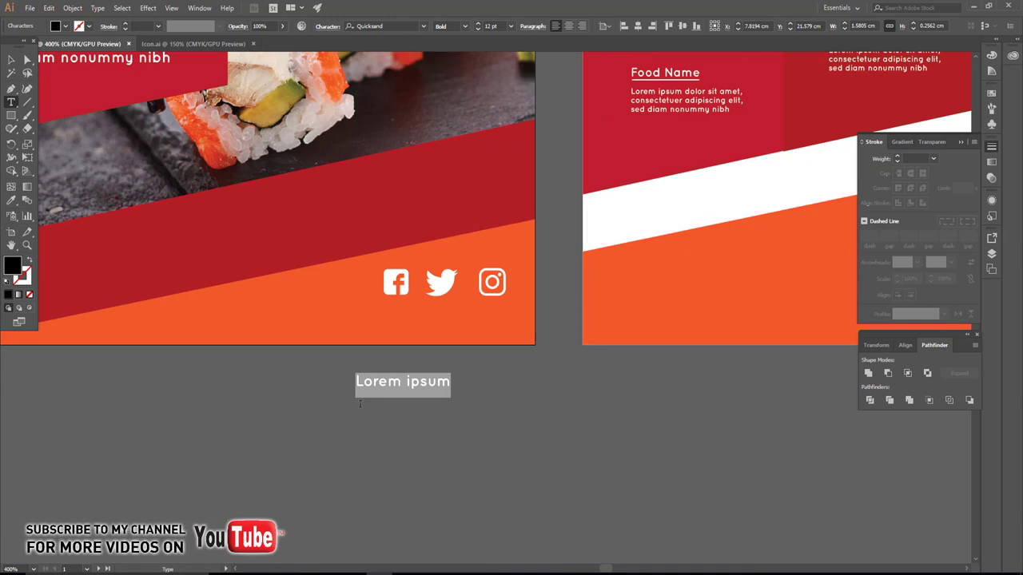
type("@ restaurantname")
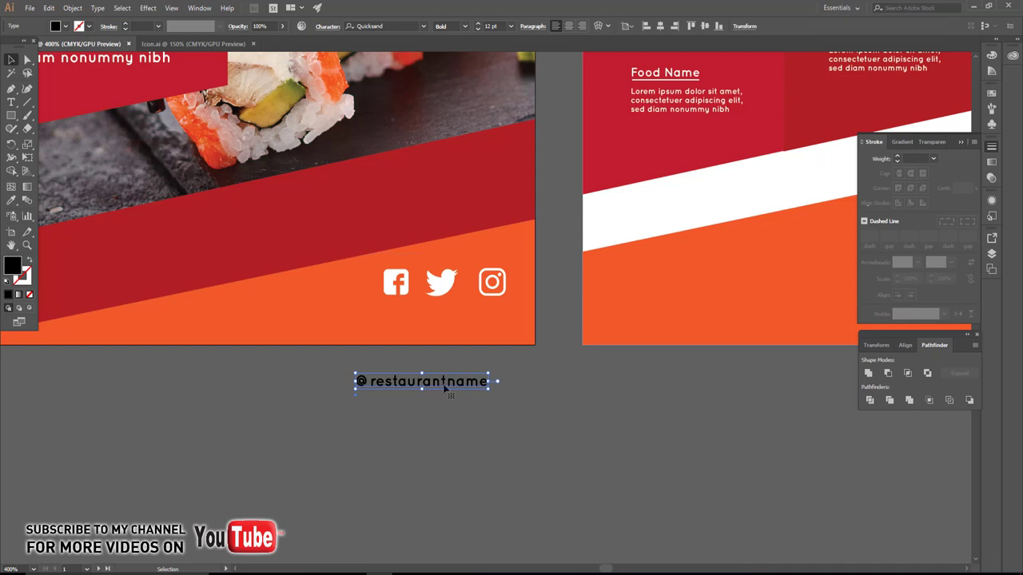
mouse_move(442, 382)
left_mouse_down()
mouse_move(464, 314)
mouse_move(505, 315)
left_mouse_up()
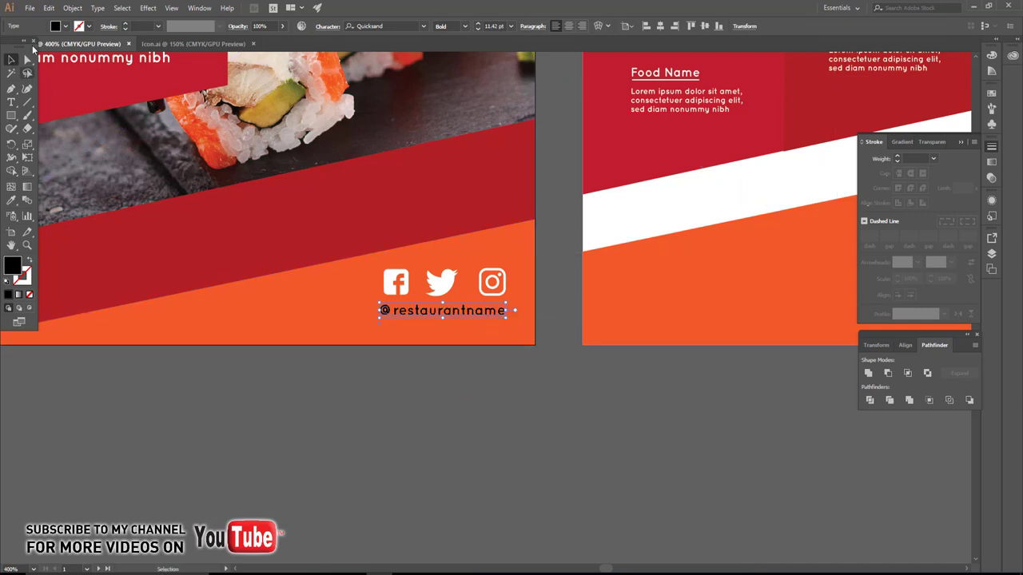
left_click(58, 29)
left_click(24, 45)
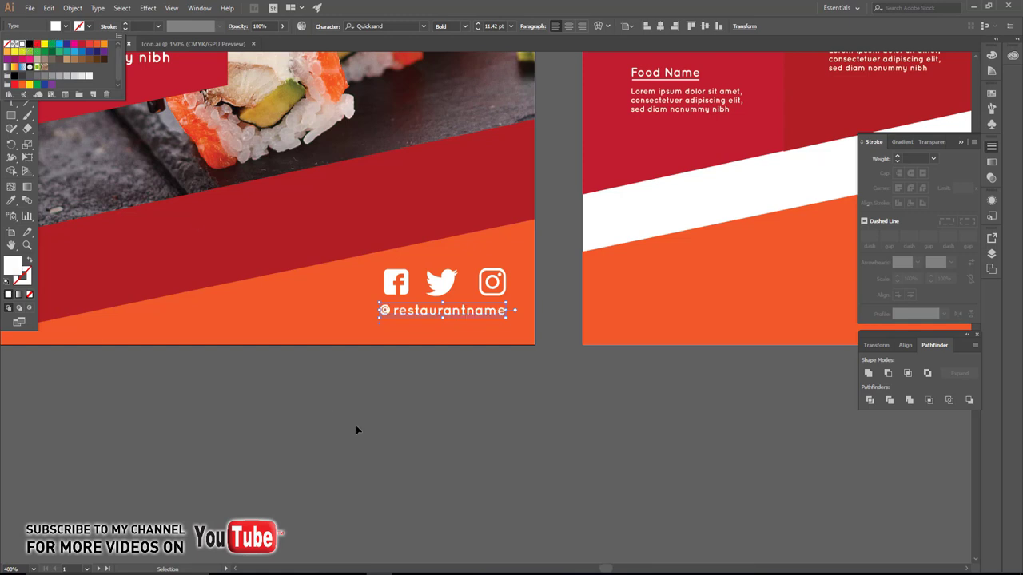
left_click(357, 425)
left_click_drag(411, 316, 416, 316)
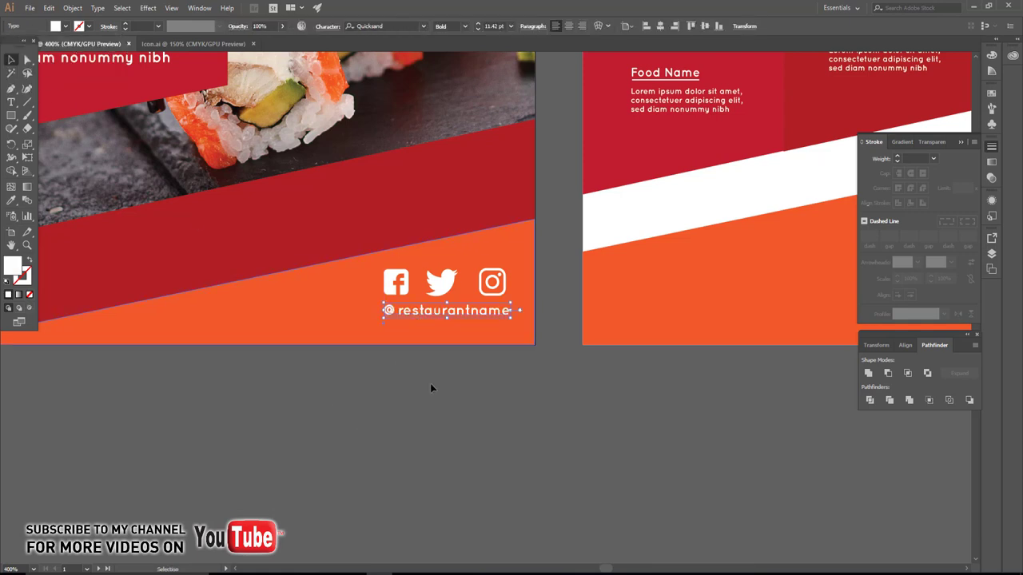
left_click(430, 385)
key("ctrl+alt+0")
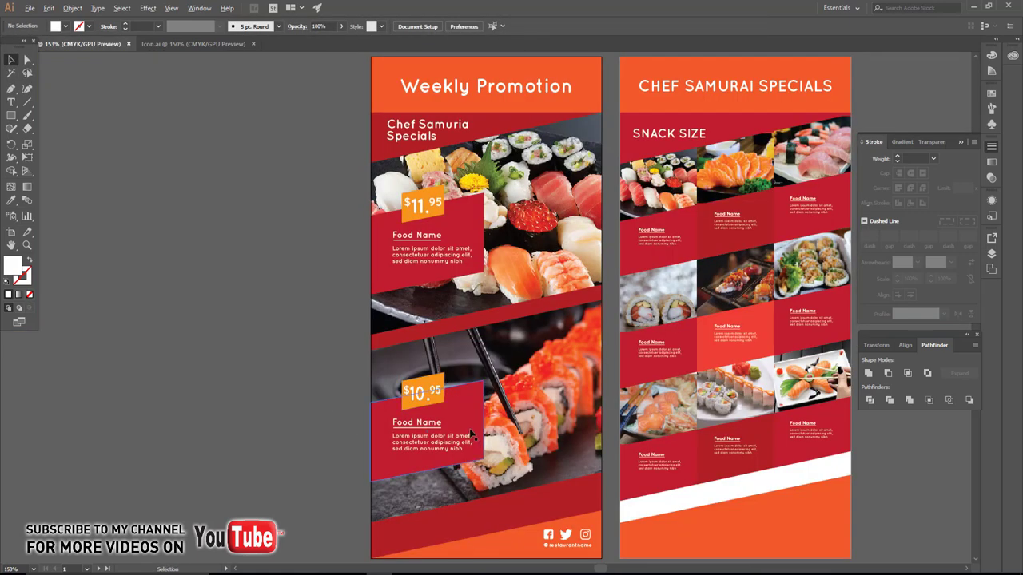
left_click_drag(533, 398, 452, 340)
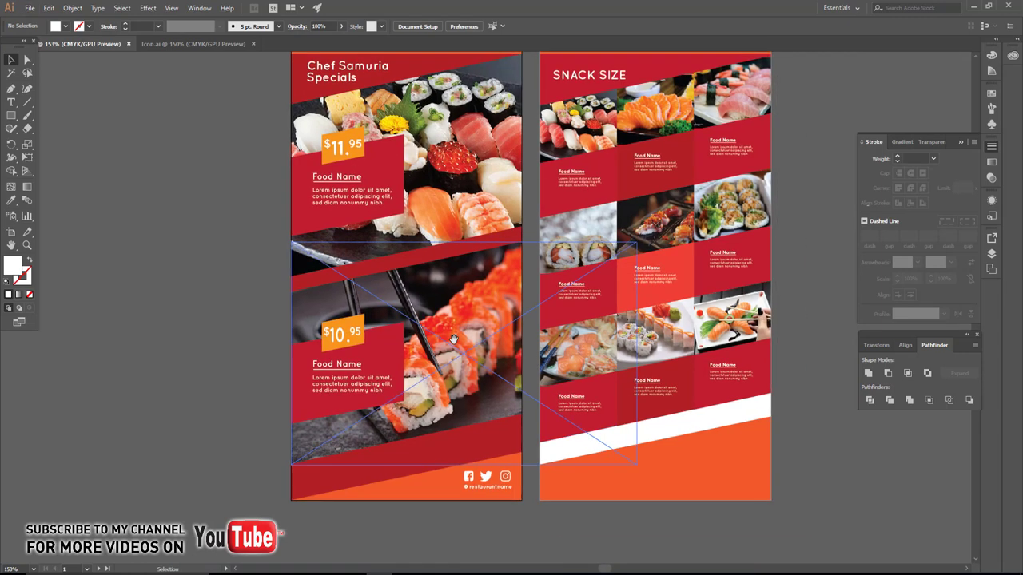
scroll(528, 528, "up", 1)
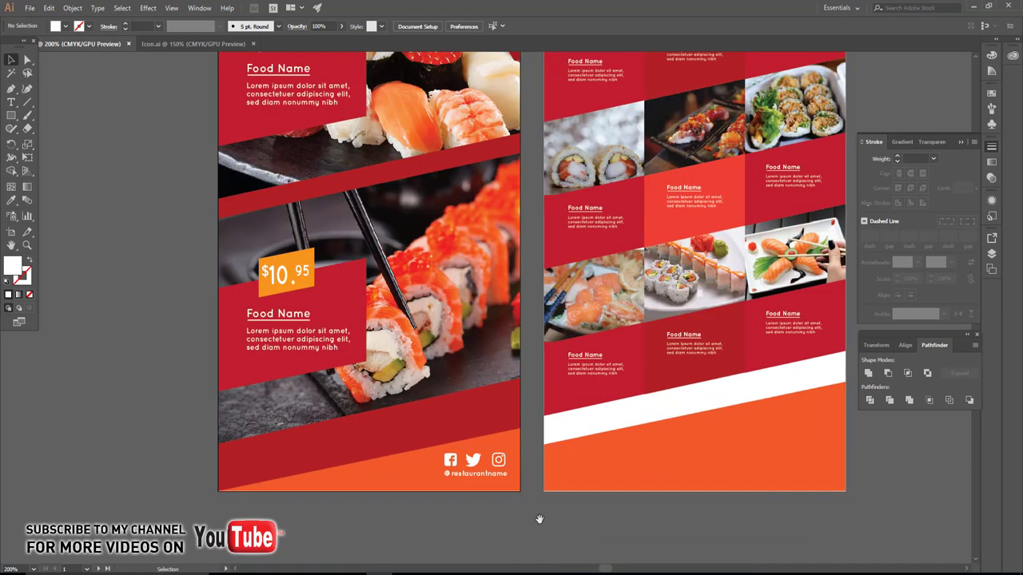
left_click_drag(539, 520, 536, 492)
left_click(470, 432)
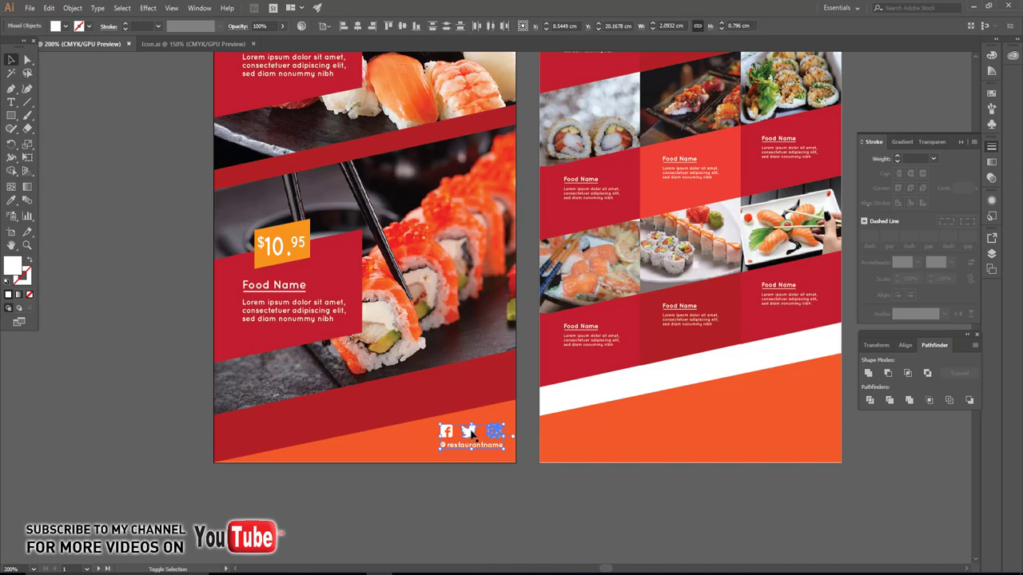
key("a")
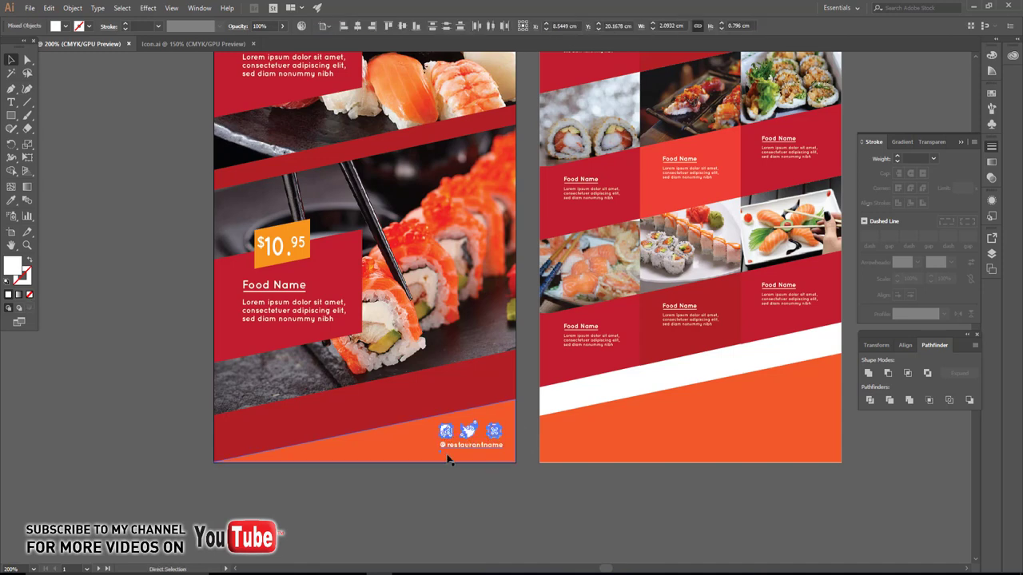
key("v")
left_click_drag(452, 454, 775, 454)
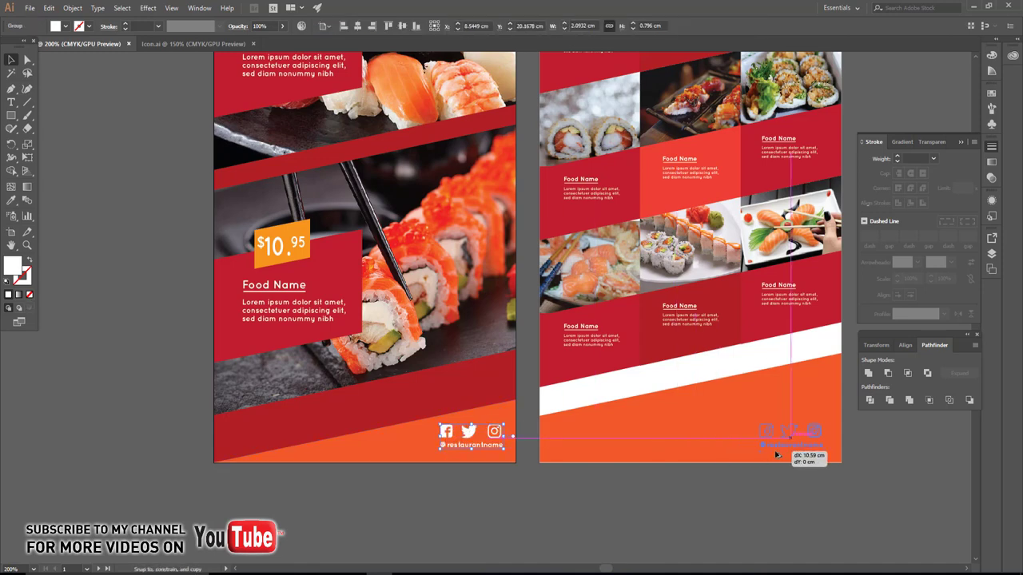
left_click(783, 504)
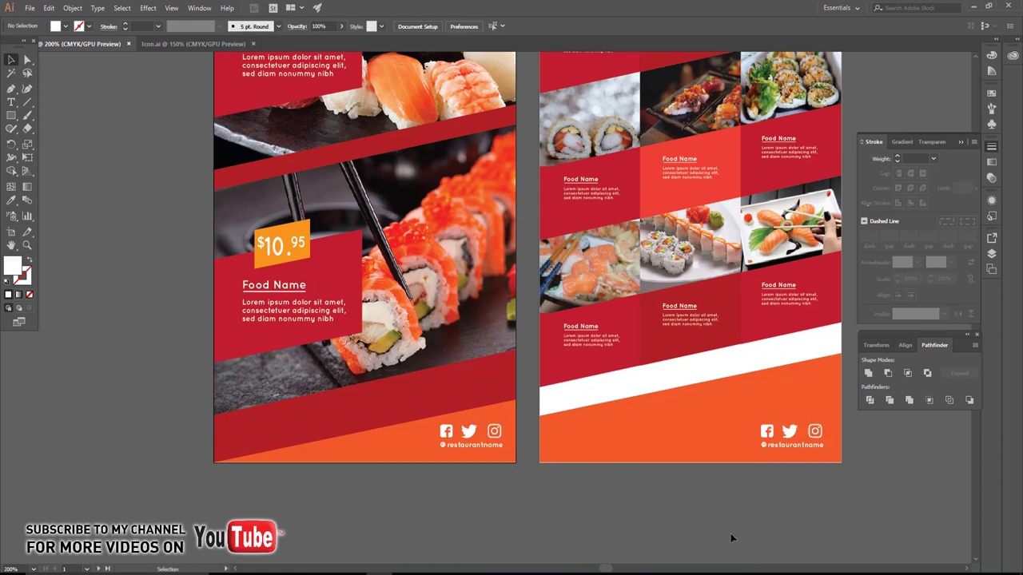
mouse_move(669, 321)
left_mouse_down()
mouse_move(605, 412)
mouse_move(553, 448)
left_mouse_up()
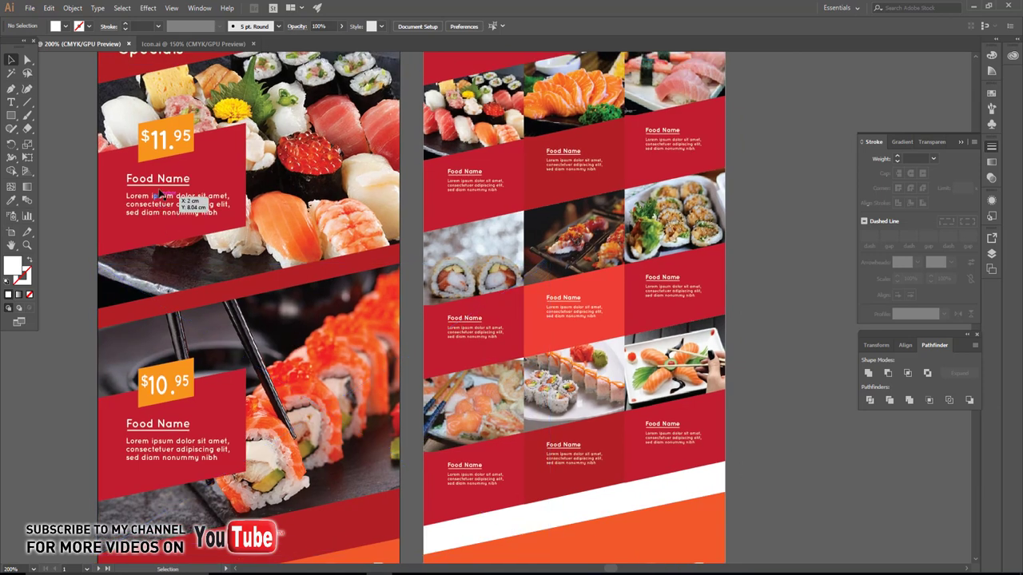
Step: Copy the orange $11.95 price tag onto the right page
left_click(168, 144)
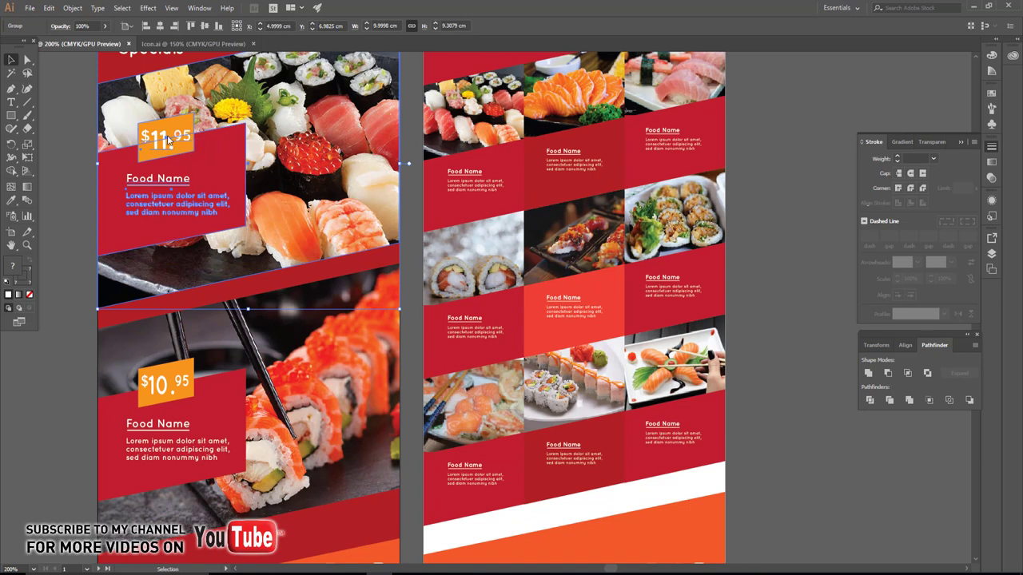
right_click(168, 142)
left_click(256, 223)
left_click(83, 188)
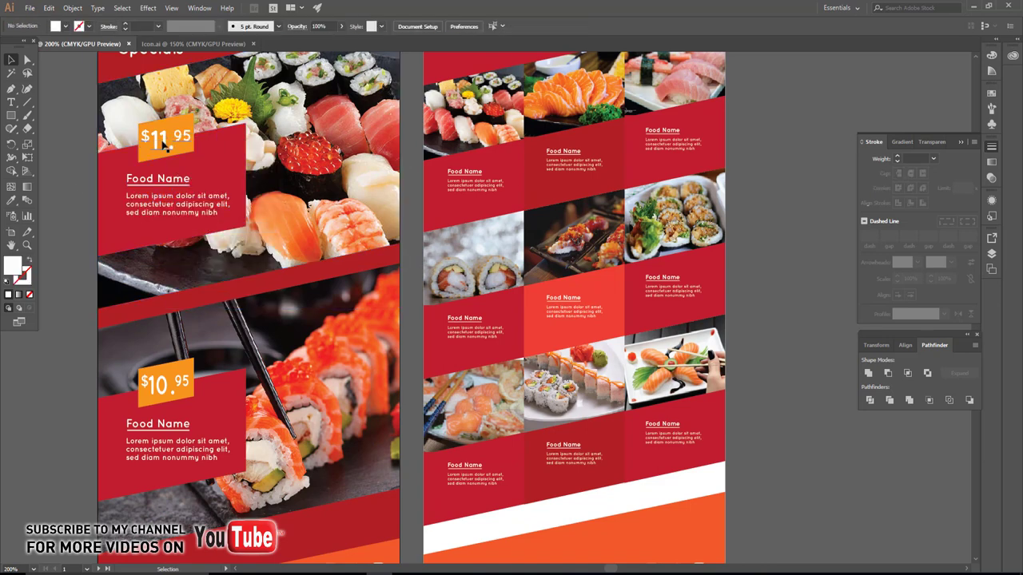
left_click(165, 142)
left_click_drag(182, 132, 532, 163)
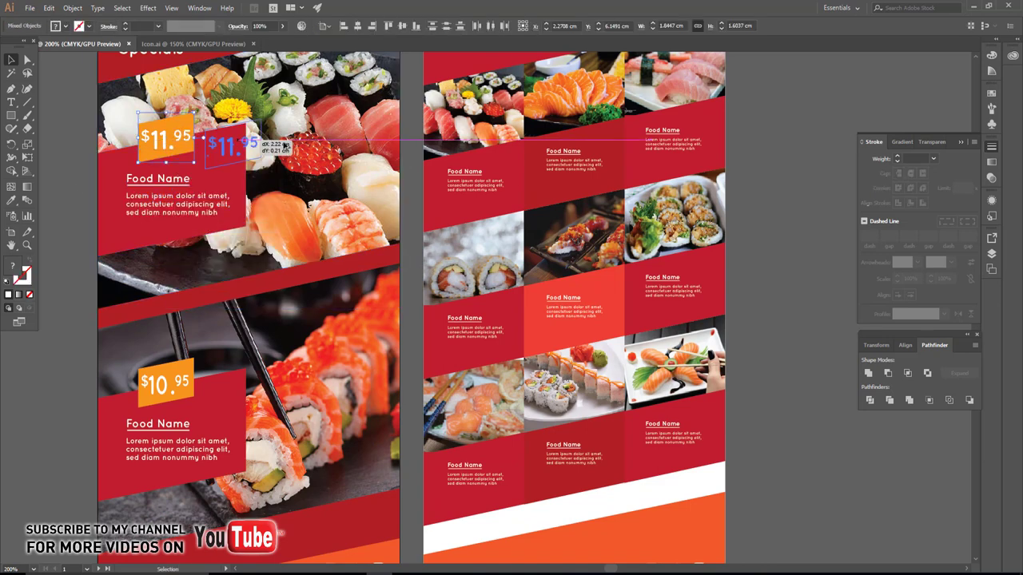
Step: Shrink the tag beside the first Food Name and copy it into the middle and right columns
key("ctrl+plus")
key("ctrl+plus")
key("ctrl+plus")
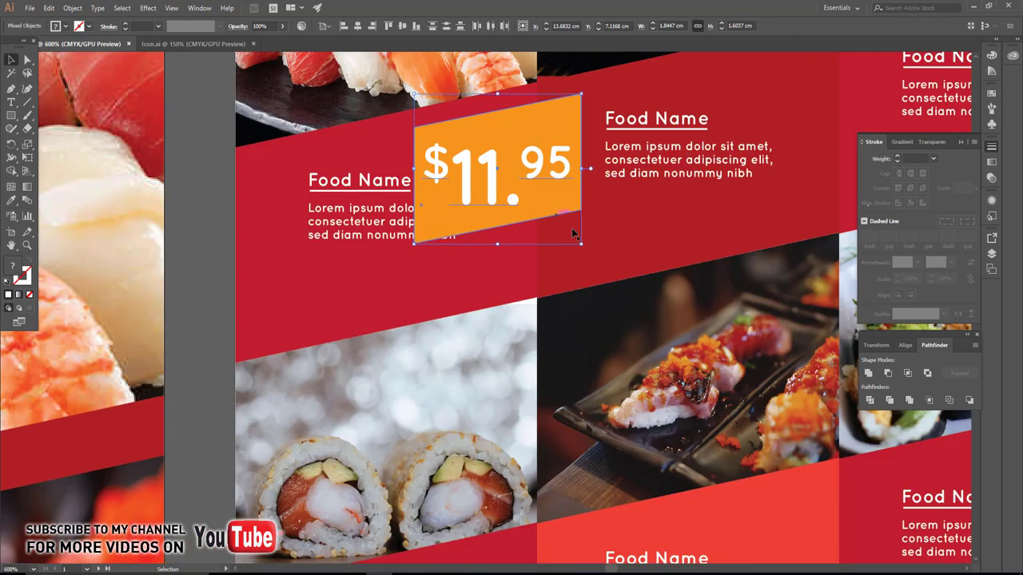
left_click_drag(577, 238, 515, 216)
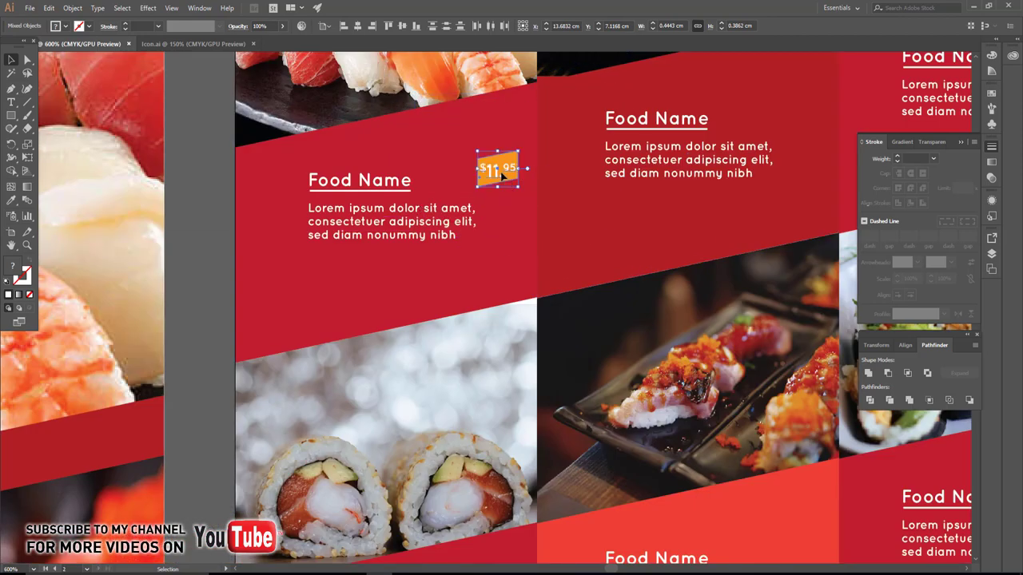
key("ctrl+minus")
key("ctrl+plus")
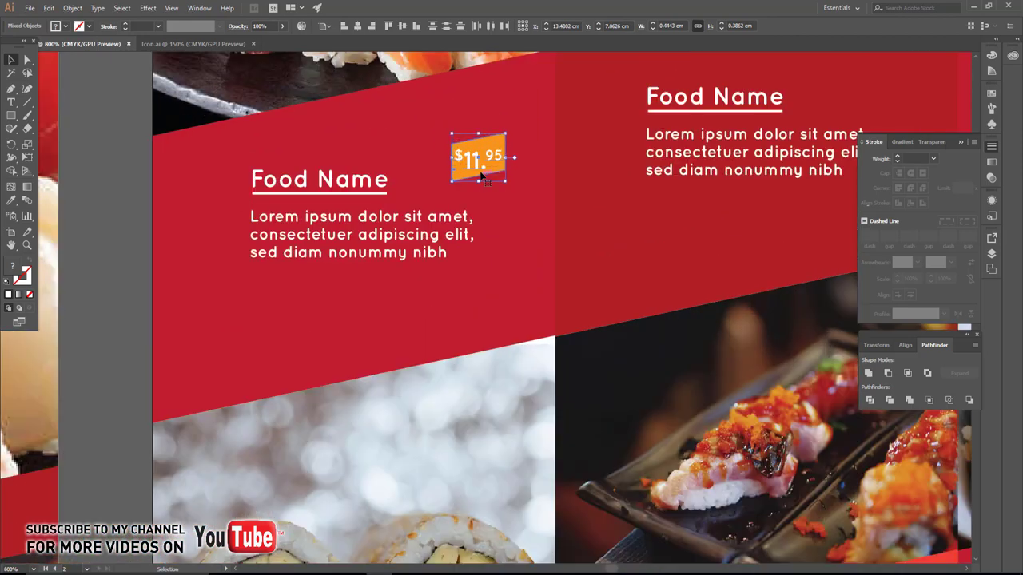
left_click_drag(482, 164, 470, 173)
key("ctrl+minus")
mouse_move(466, 209)
left_mouse_down()
mouse_move(375, 253)
mouse_move(576, 183)
mouse_move(567, 183)
left_mouse_up()
key("ctrl+d")
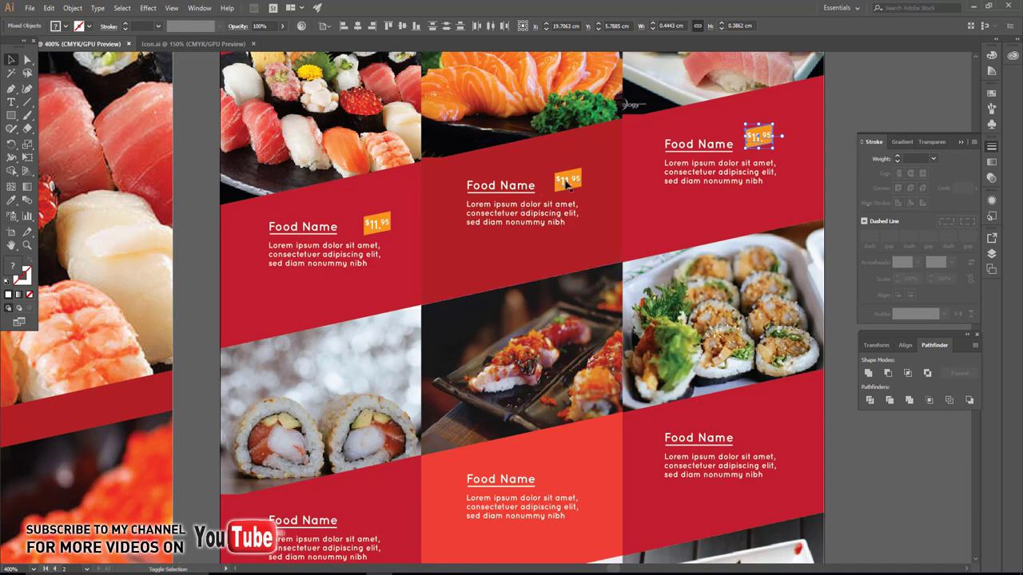
Step: Select the three top-row price tags and copy them down a row
left_click(567, 183, "shift")
left_click(377, 225, "shift")
scroll(559, 176, "down", 1)
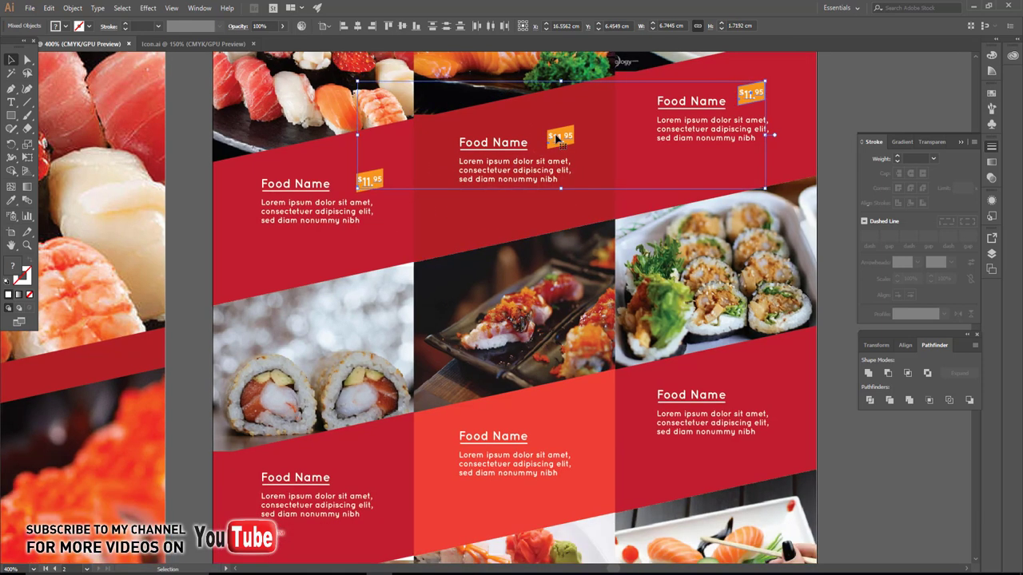
left_click_drag(557, 138, 557, 433)
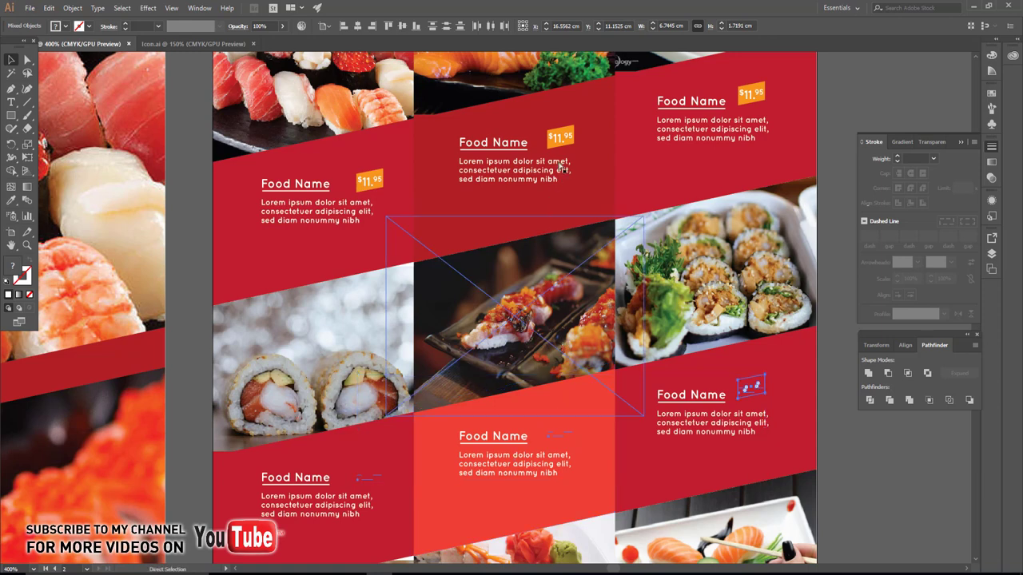
left_click(563, 139)
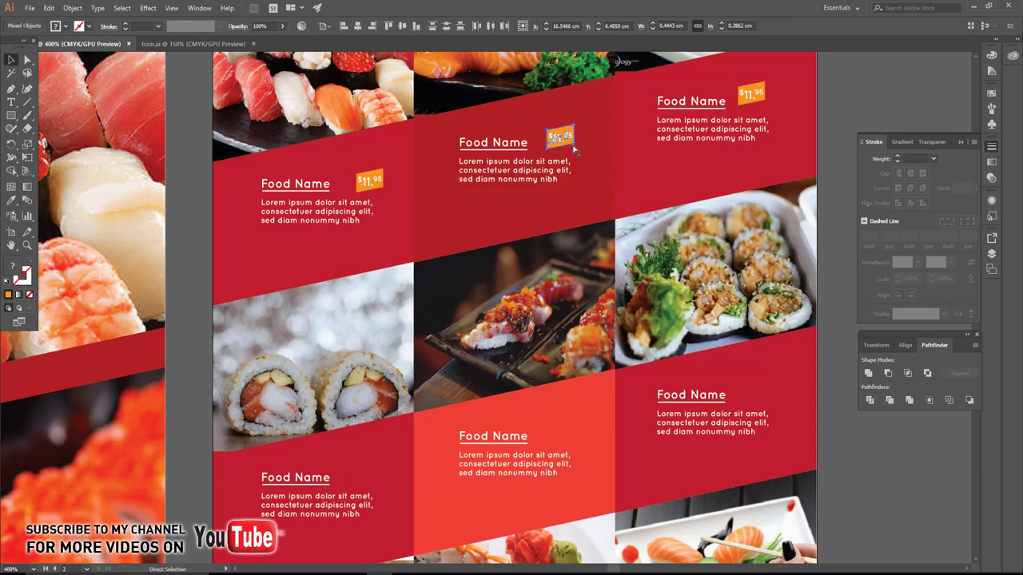
left_click(372, 179)
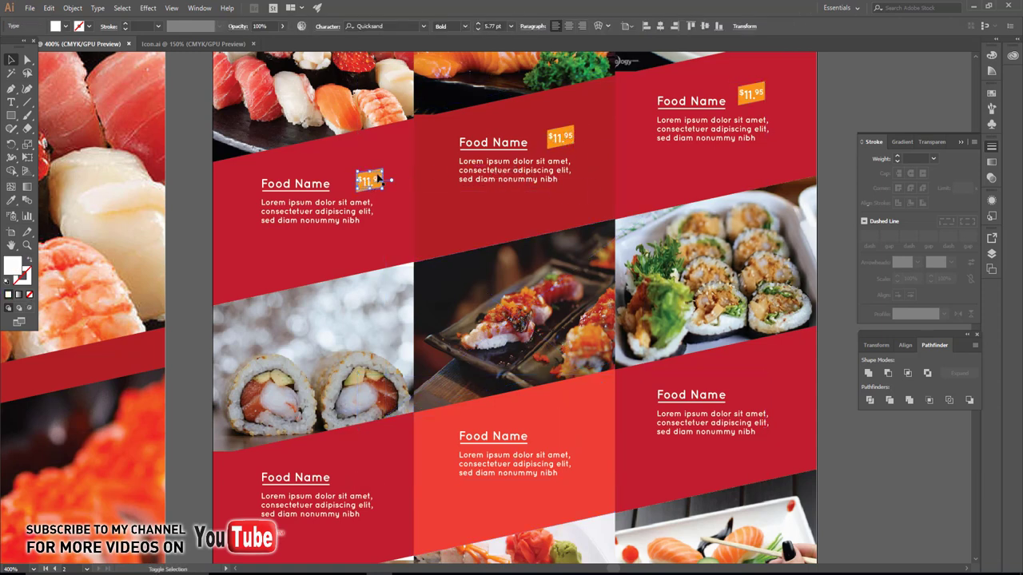
left_click(743, 95)
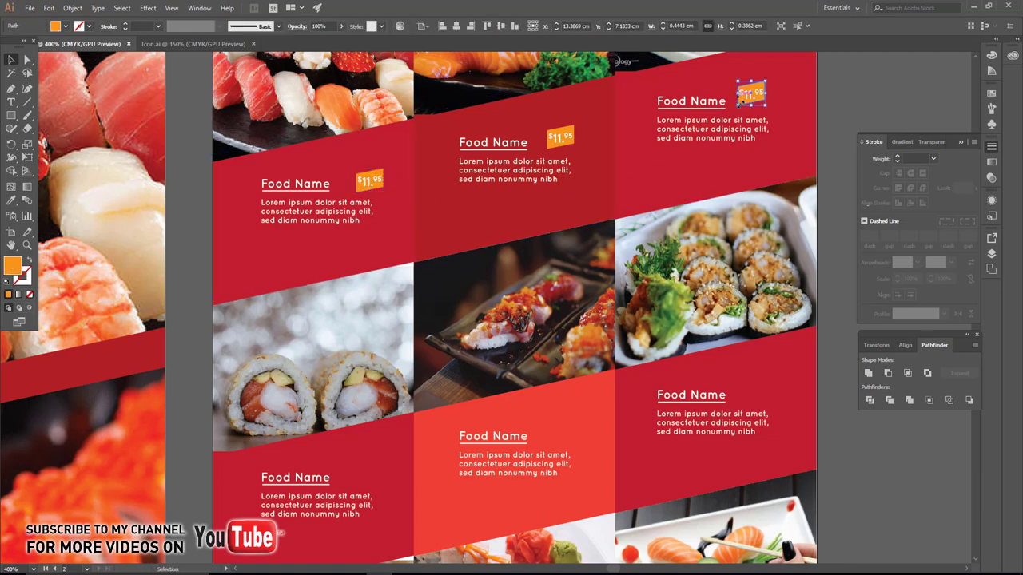
left_click(845, 97)
Step: Copy the three price tags straight down into the second and bottom rows
left_click(759, 88)
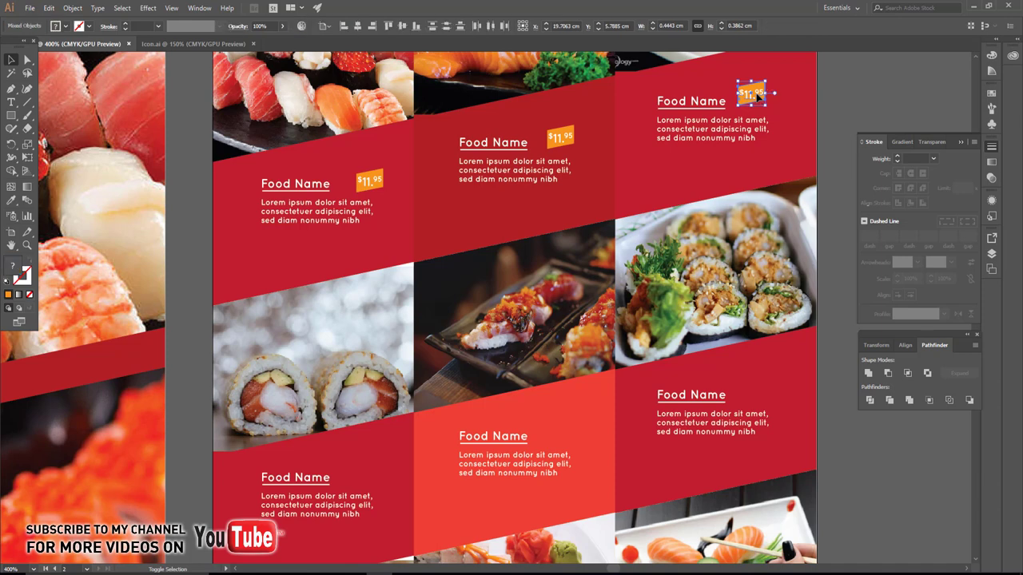
left_click(569, 141, "shift")
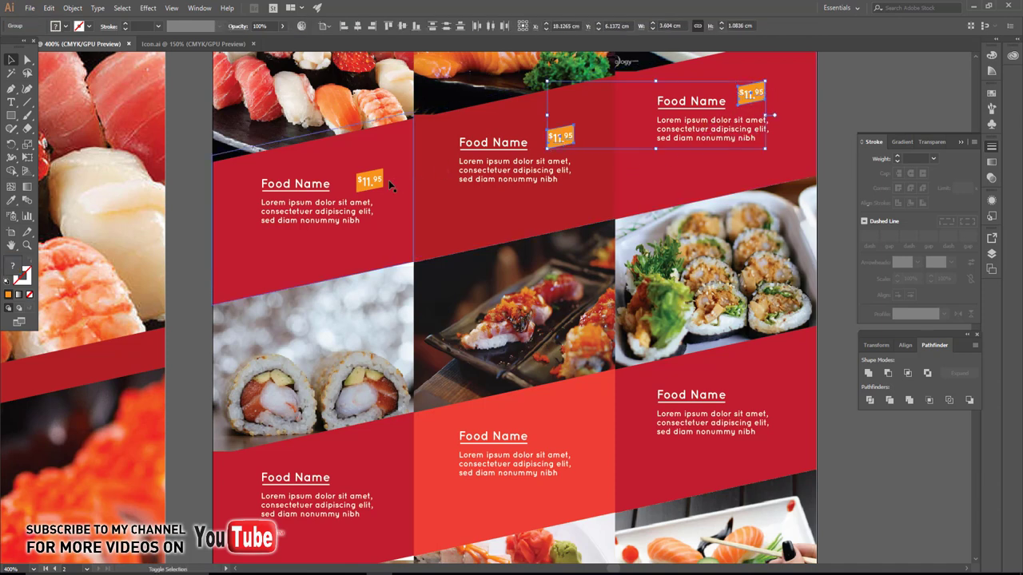
left_click(370, 181, "shift")
left_click_drag(369, 181, 389, 176)
left_click_drag(359, 422, 356, 475)
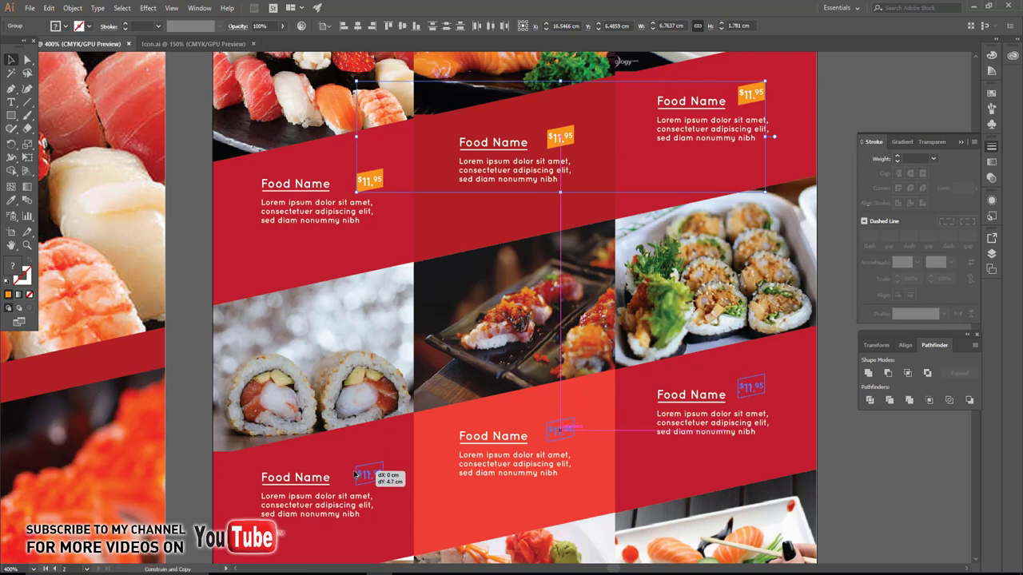
scroll(448, 470, "down", 5)
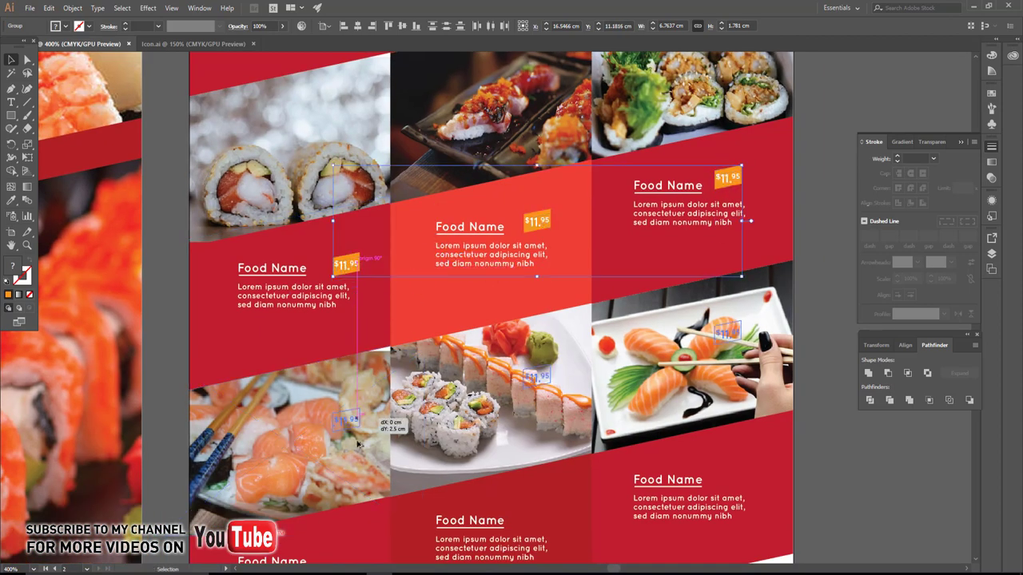
left_click_drag(351, 271, 356, 555)
Step: Deselect the tags and bring both finished pages fully into view
scroll(356, 555, "down", 4)
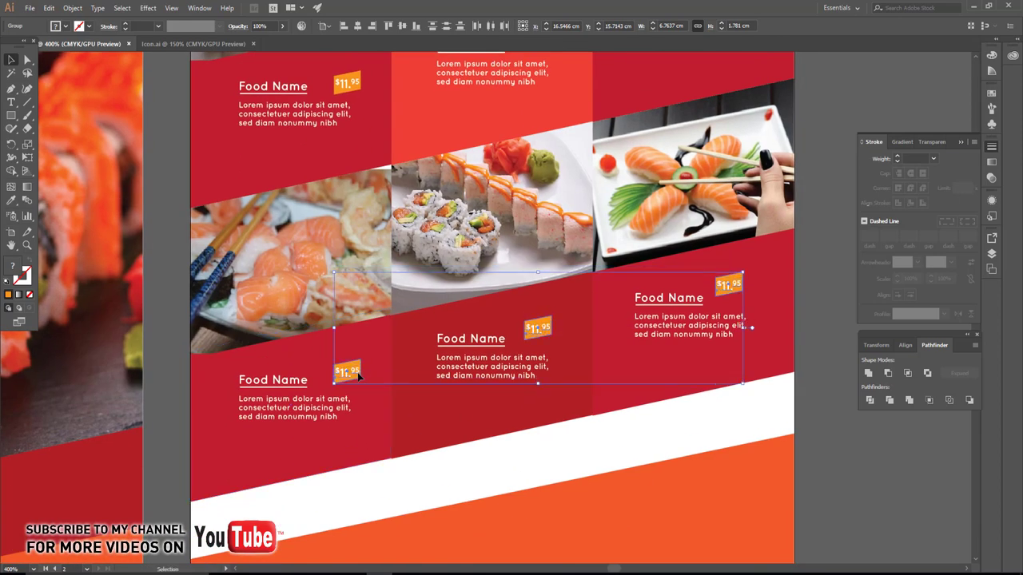
scroll(359, 371, "down", 3)
left_click(656, 420)
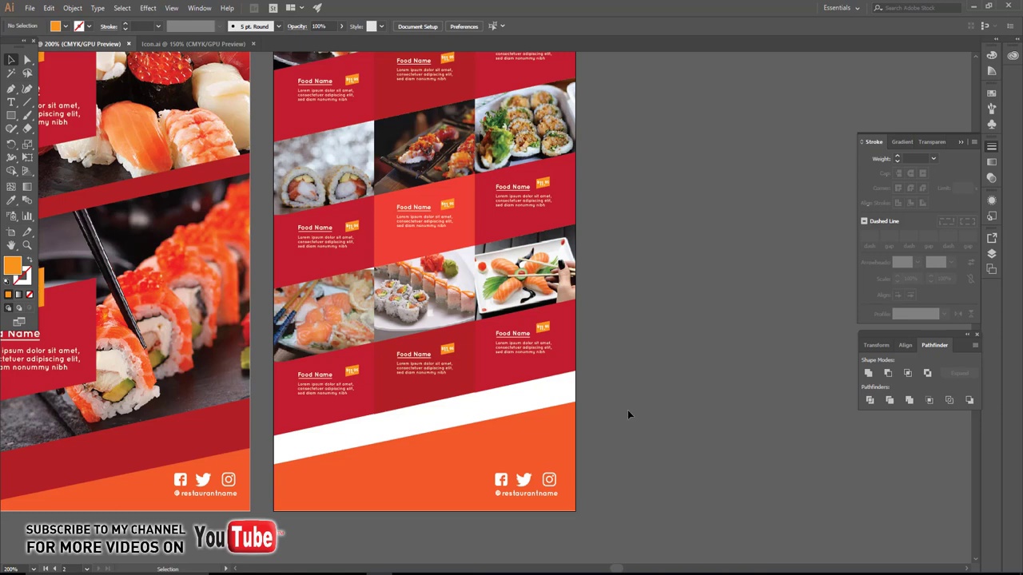
scroll(629, 412, "down", 1)
left_click_drag(617, 394, 661, 444)
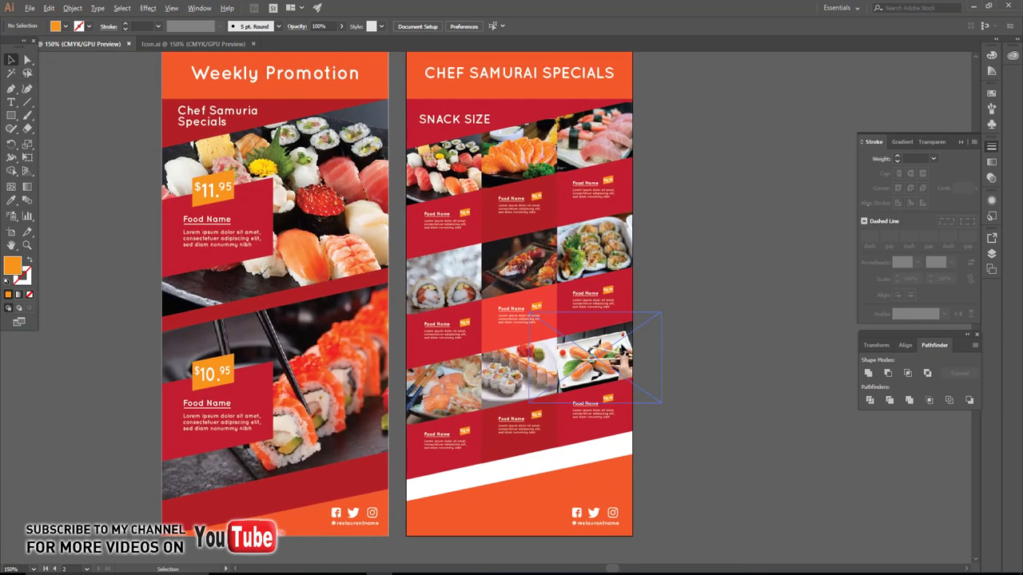